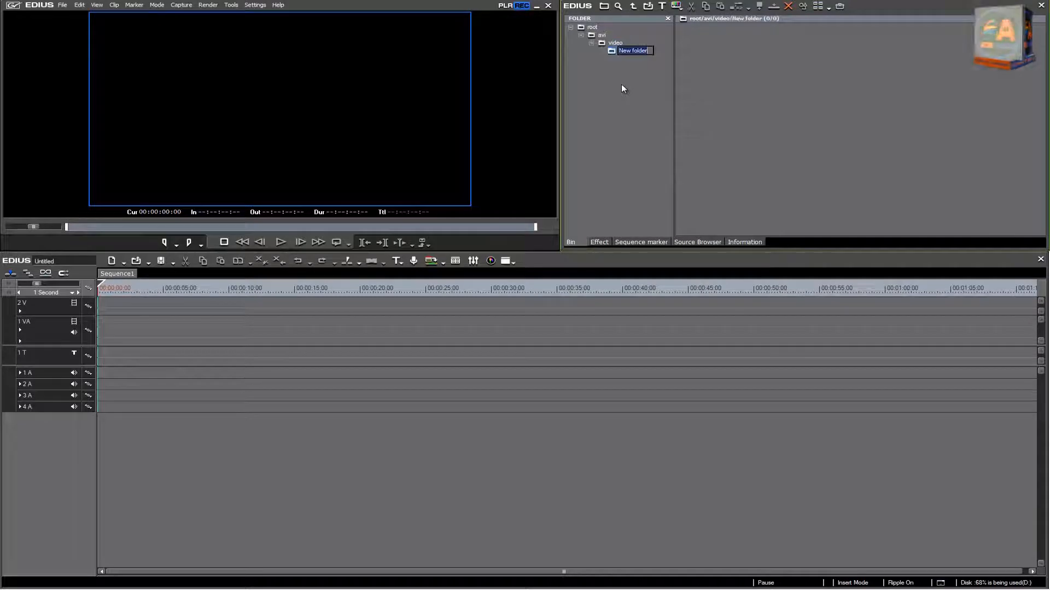
Step: Name the new subfolder inside the video folder "mp3"
{"action": "key", "text": "BackSpace"}
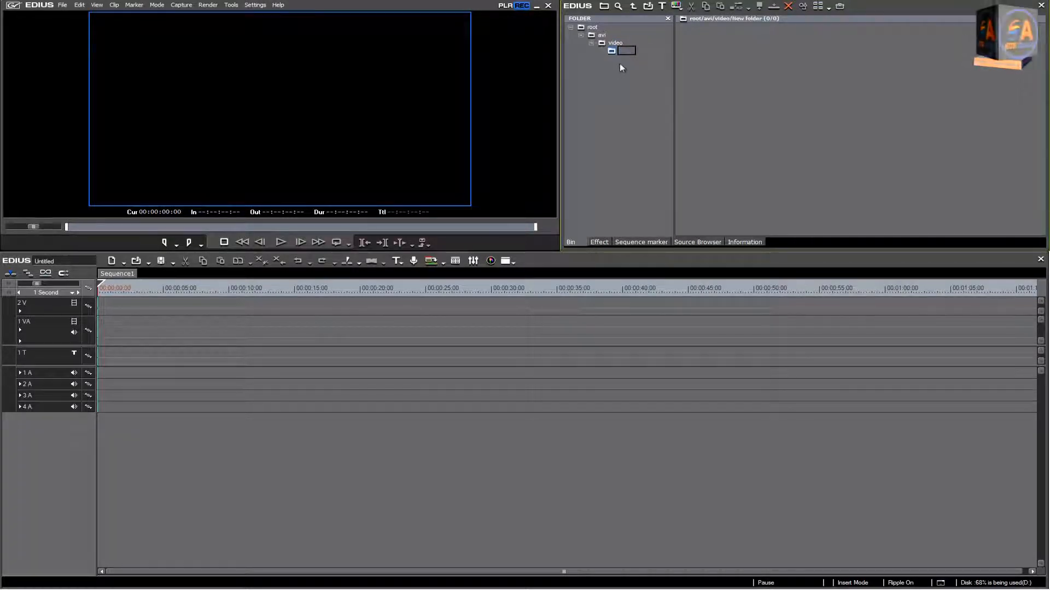
{"action": "type", "text": "mp3"}
{"action": "key", "text": "Return"}
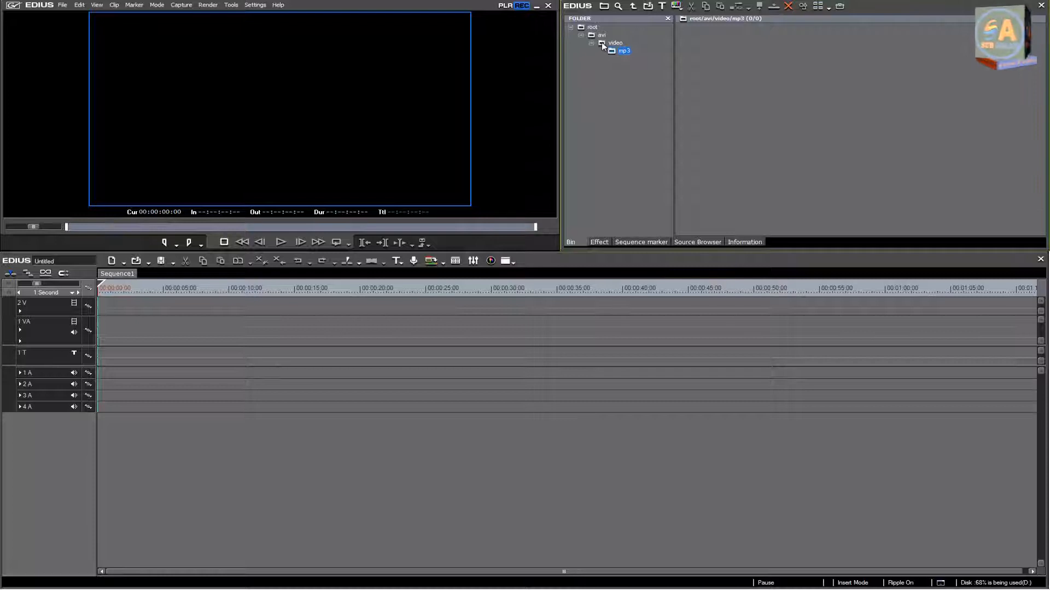
Step: Import the Mehndi Cinematic Highlights MP4 video from Downloads into the video folder
{"action": "left_click", "coordinate": [604, 46]}
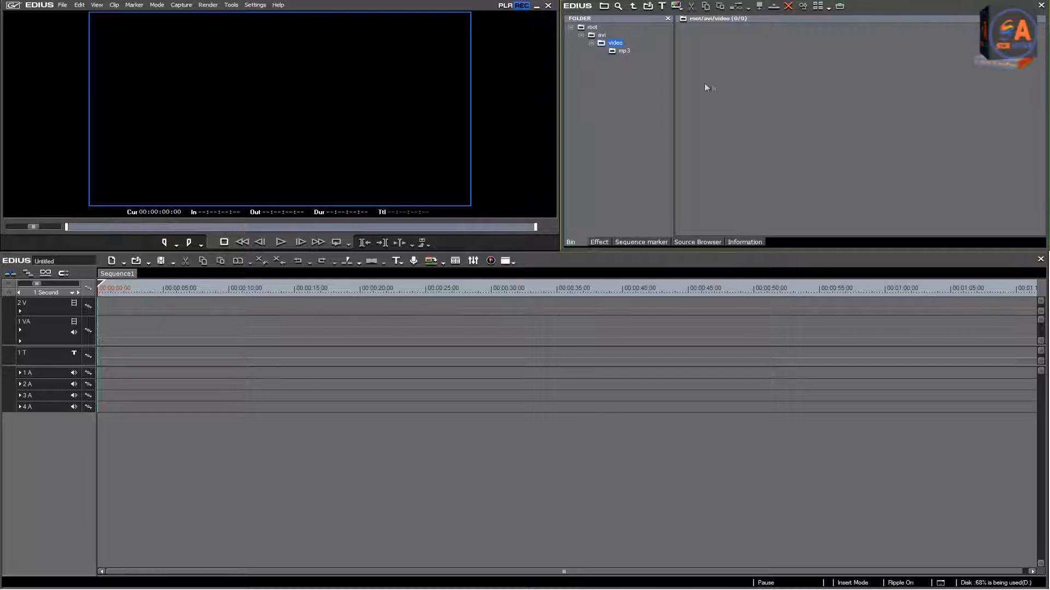
{"action": "double_click", "coordinate": [735, 88]}
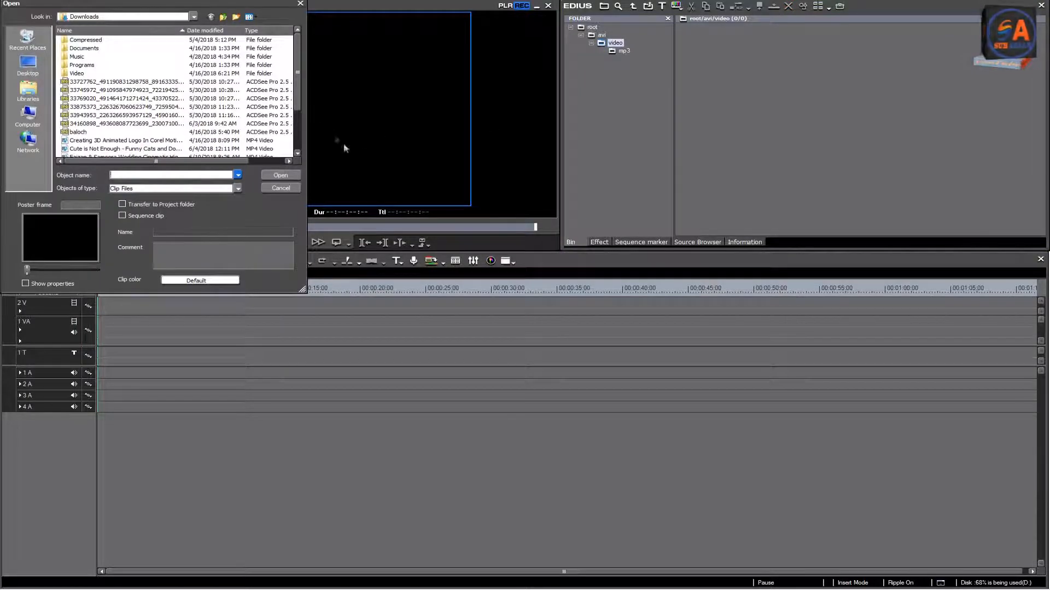
{"action": "left_click_drag", "start_coordinate": [299, 104], "coordinate": [299, 127]}
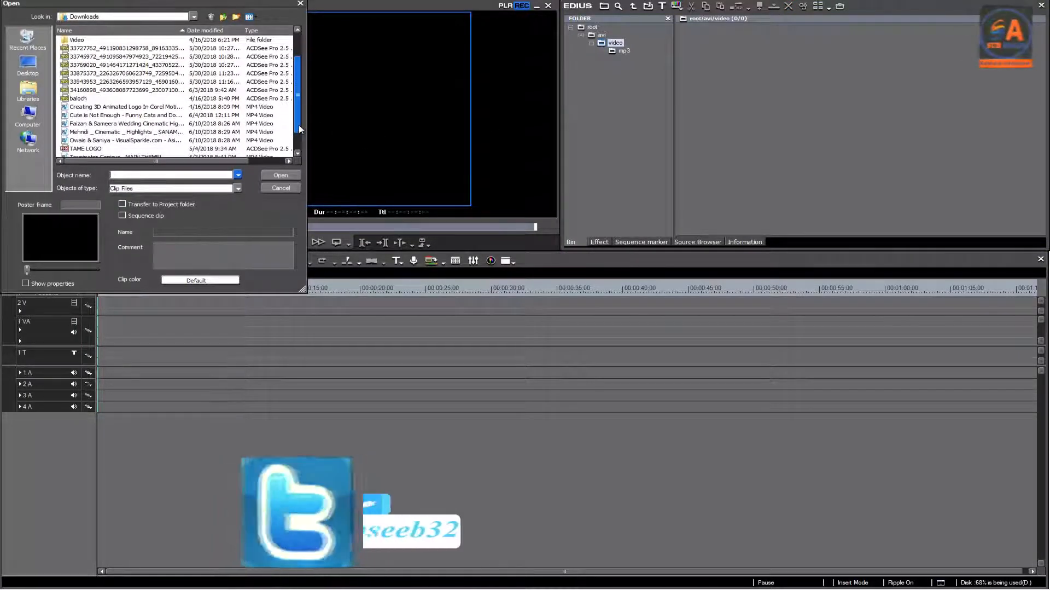
{"action": "left_click", "coordinate": [132, 132]}
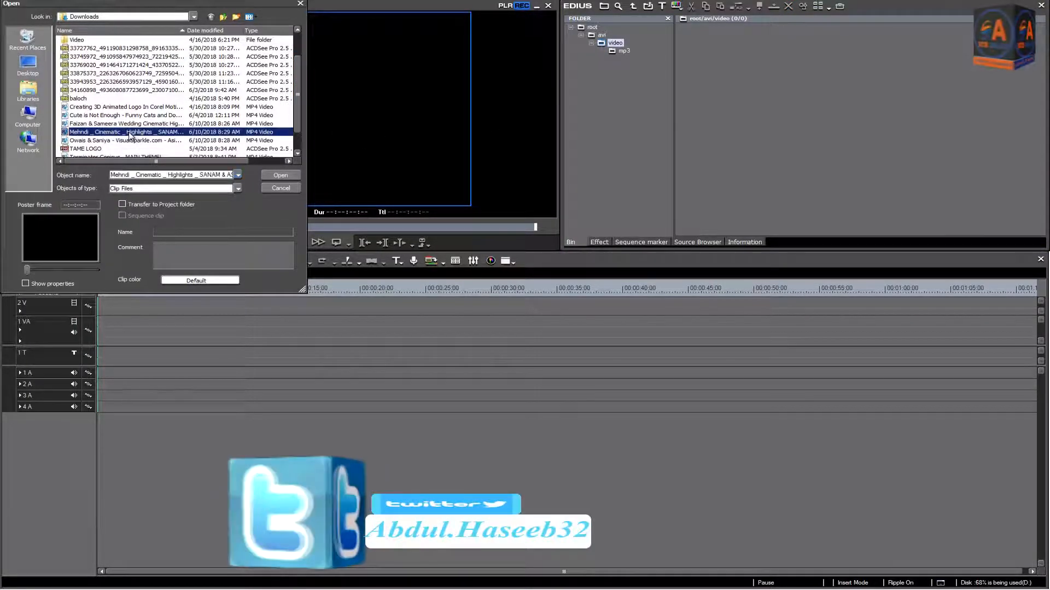
{"action": "left_click", "coordinate": [285, 175]}
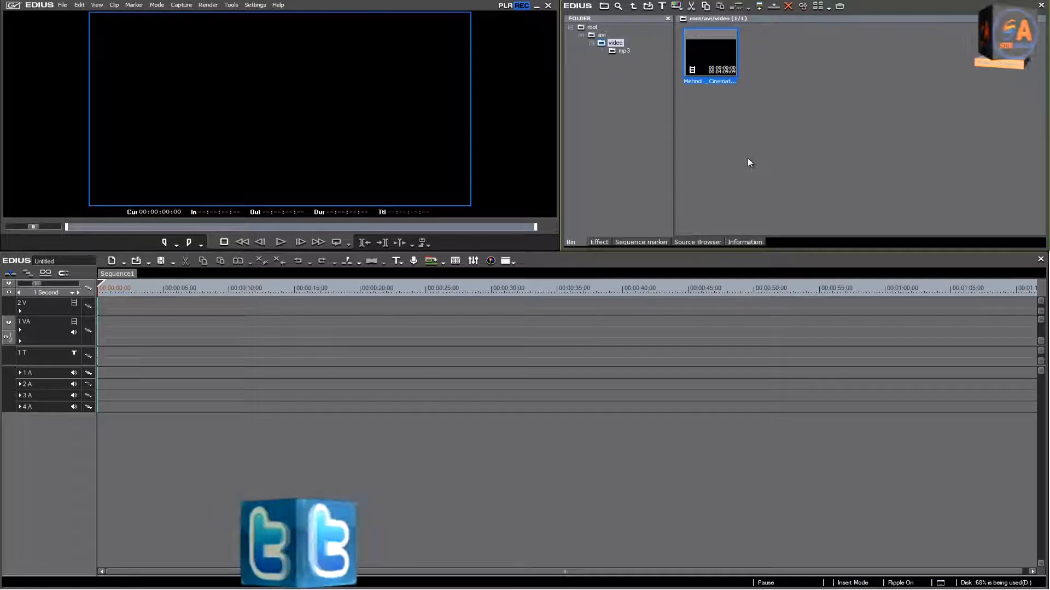
{"action": "left_click", "coordinate": [621, 52]}
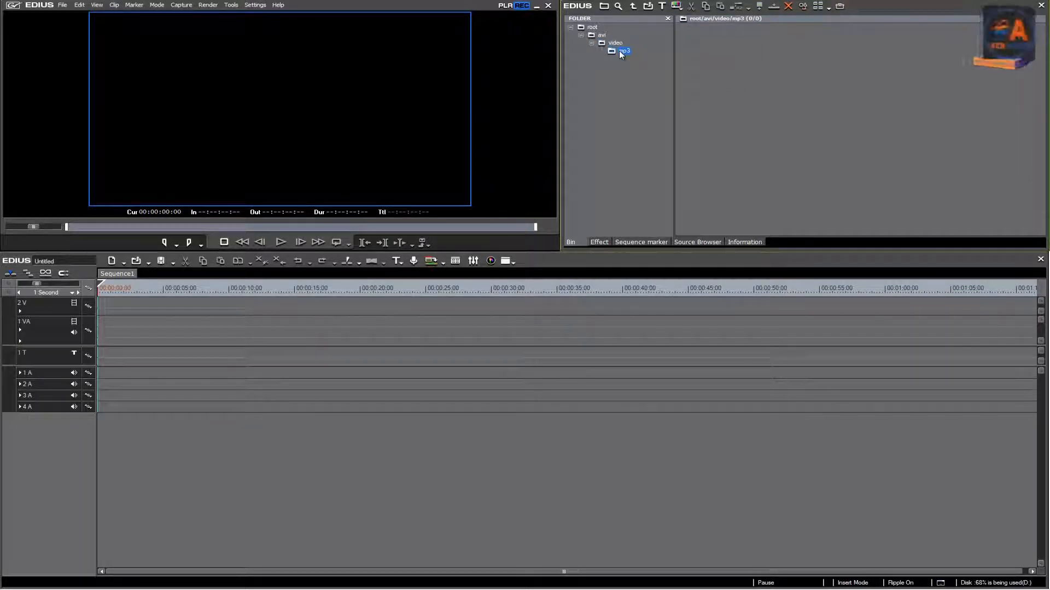
{"action": "double_click", "coordinate": [744, 108]}
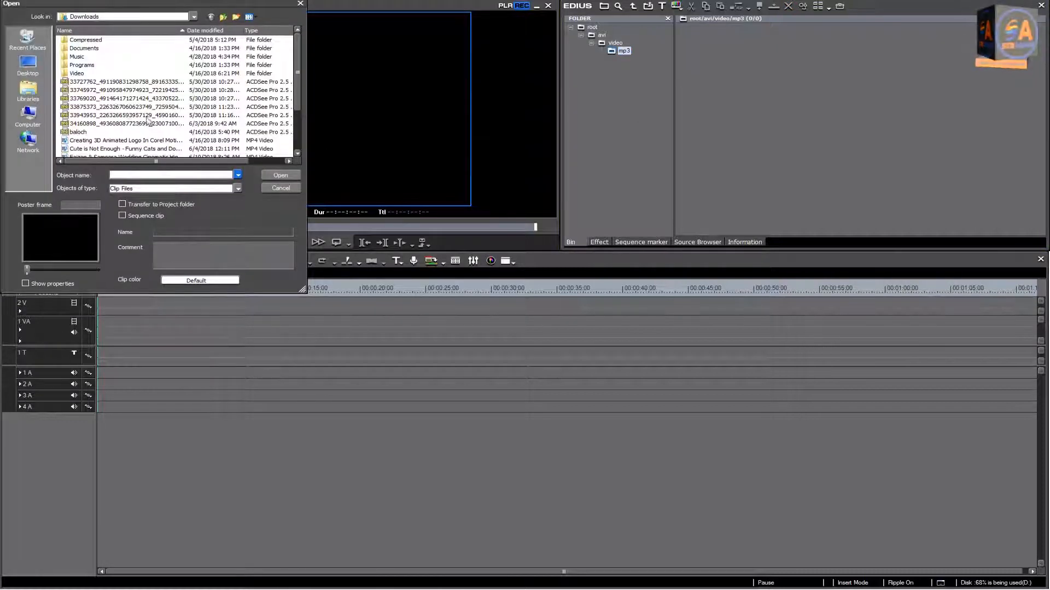
{"action": "key", "text": "Escape"}
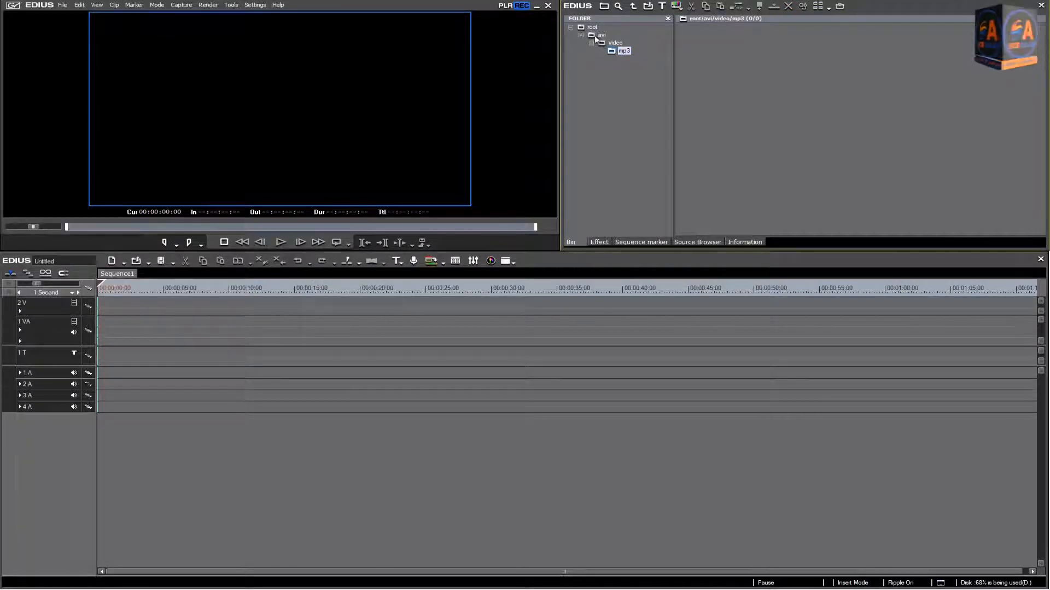
{"action": "double_click", "coordinate": [594, 36]}
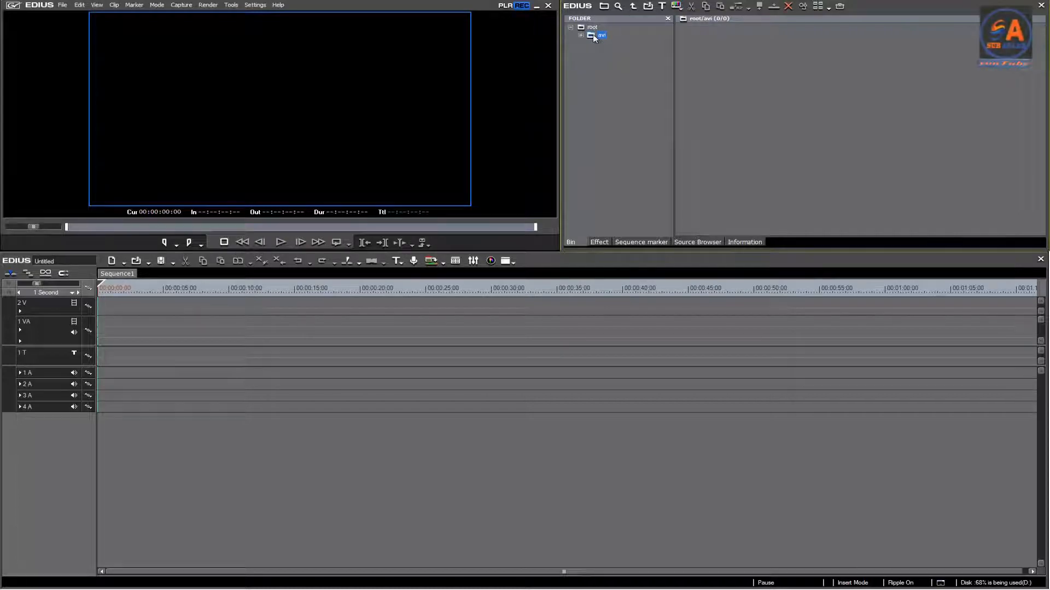
{"action": "double_click", "coordinate": [602, 37]}
{"action": "double_click", "coordinate": [756, 93]}
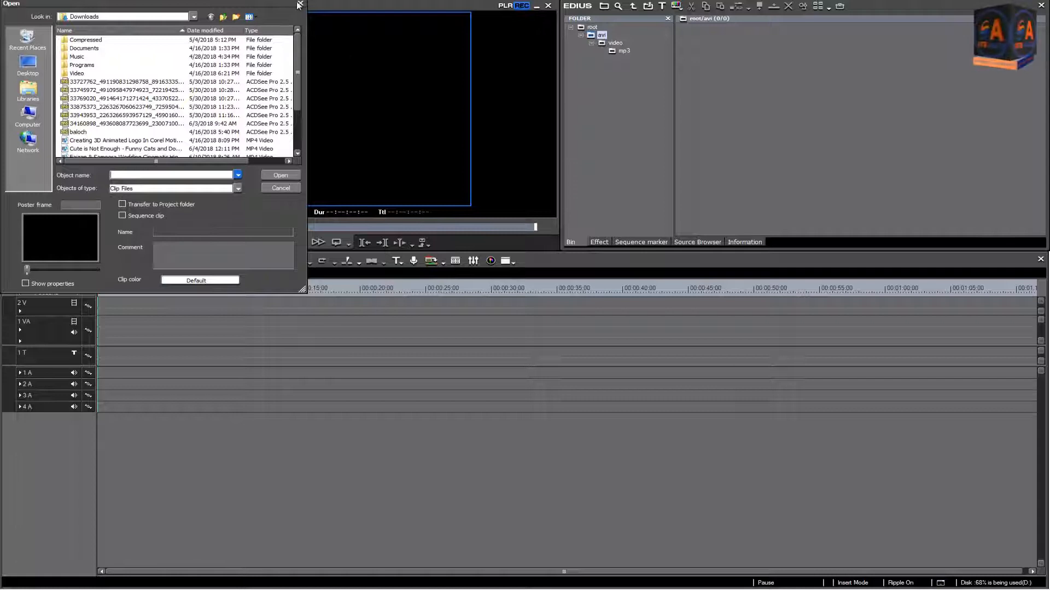
{"action": "left_click", "coordinate": [299, 4]}
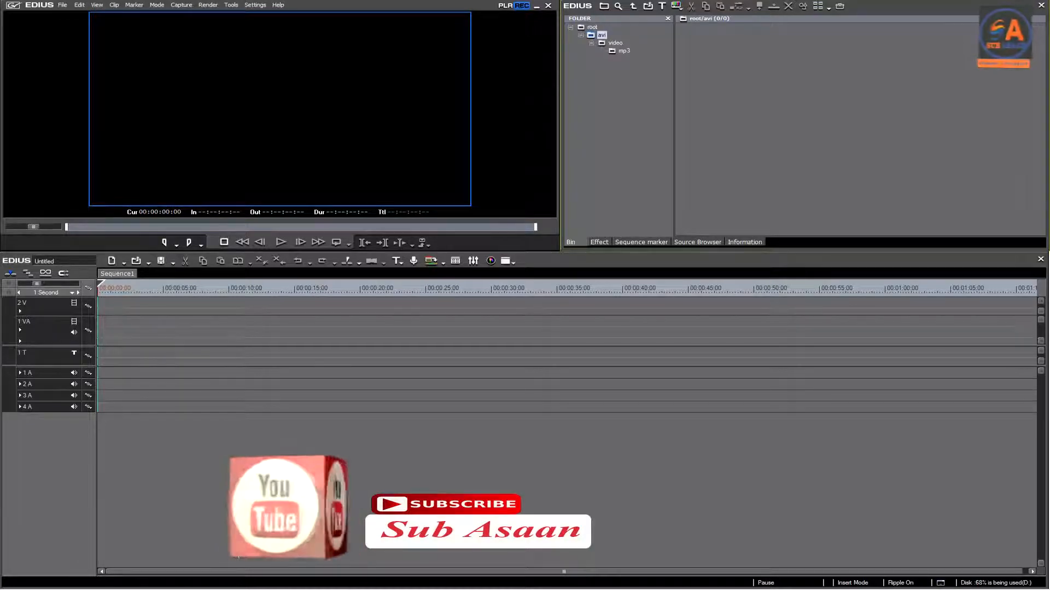
{"action": "left_click", "coordinate": [123, 585]}
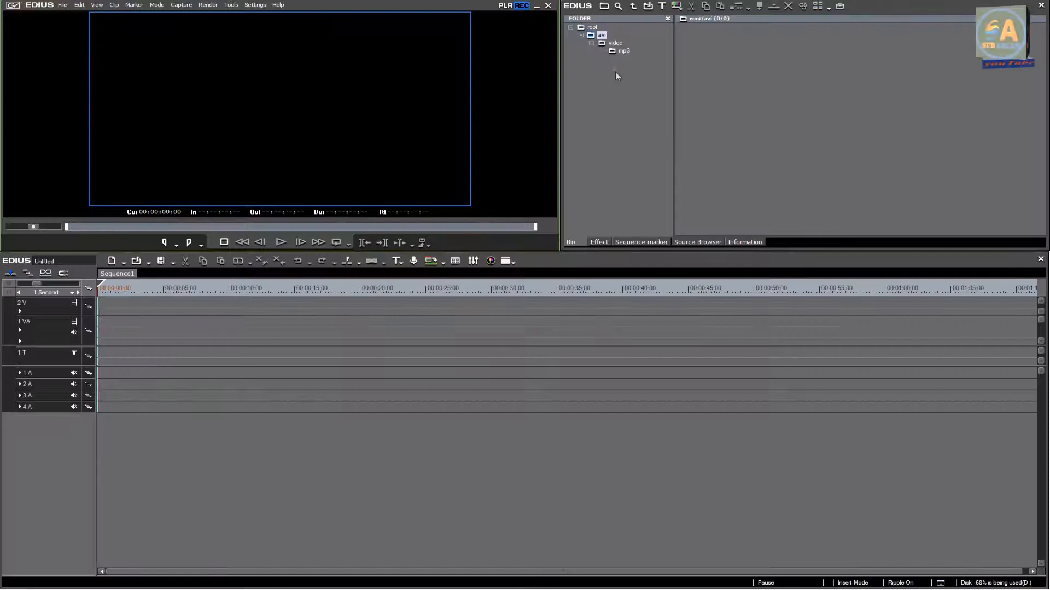
Step: Import the Festive Feeling HD, Final Scene and petals falling clips from Honey New Data into the avi folder
{"action": "double_click", "coordinate": [601, 36]}
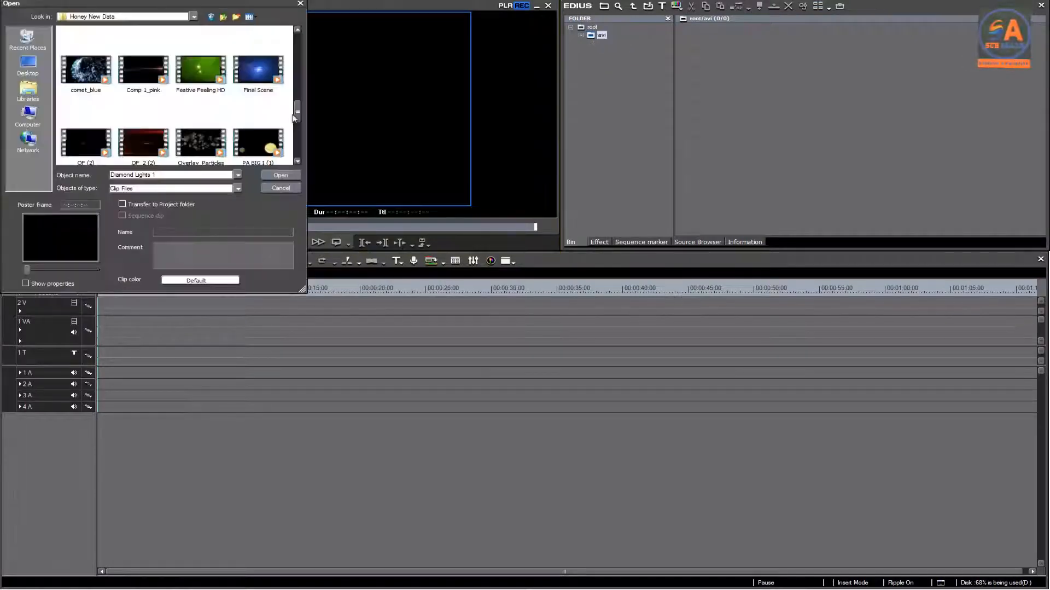
{"action": "left_click", "coordinate": [201, 72]}
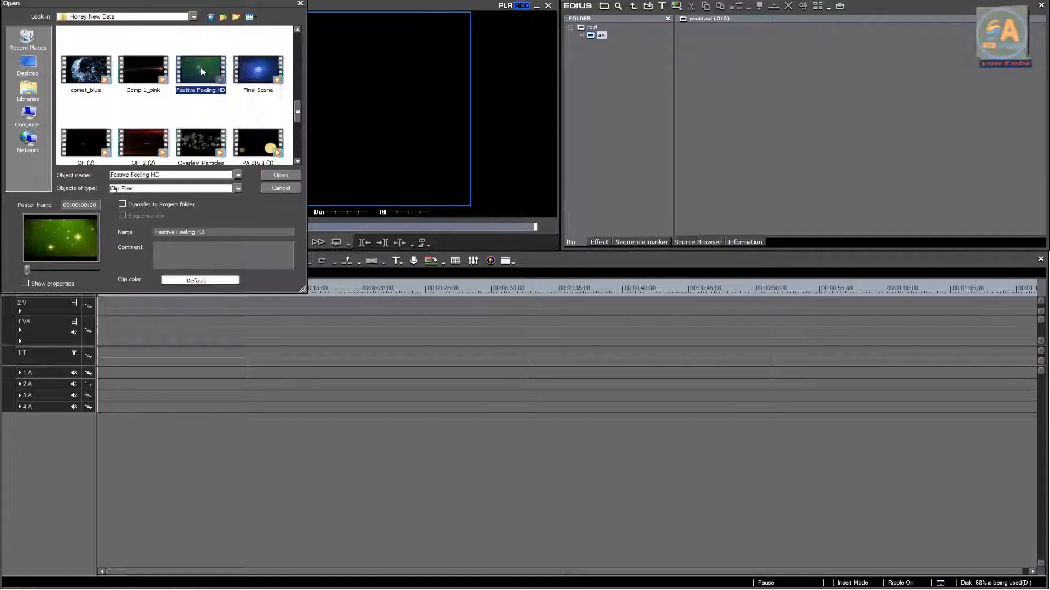
{"action": "left_click", "coordinate": [250, 79], "text": "ctrl"}
{"action": "left_click_drag", "start_coordinate": [299, 117], "coordinate": [298, 134]}
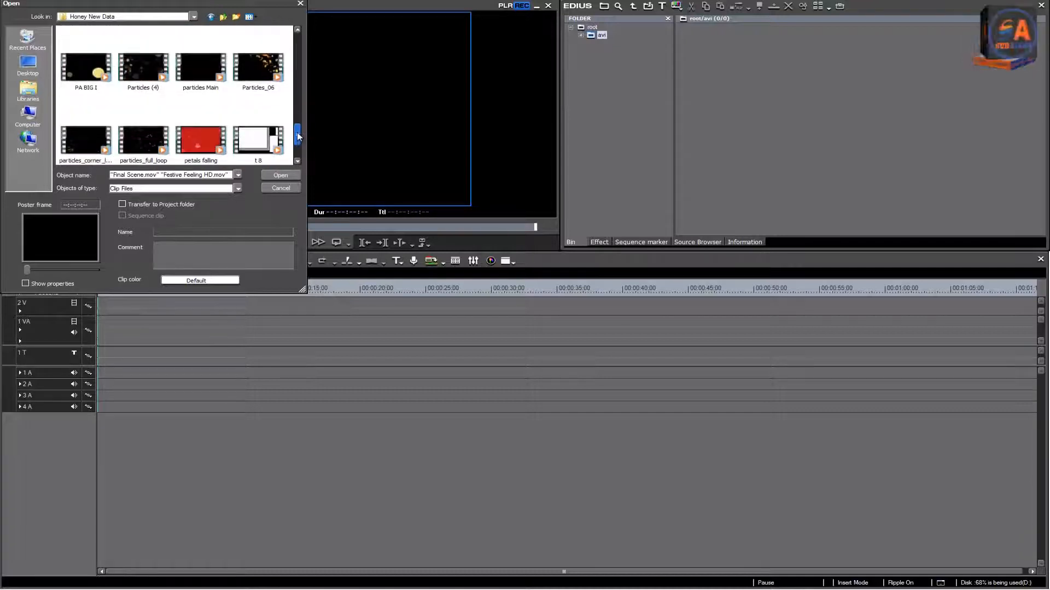
{"action": "left_click", "coordinate": [200, 141], "text": "ctrl"}
{"action": "left_click", "coordinate": [279, 175]}
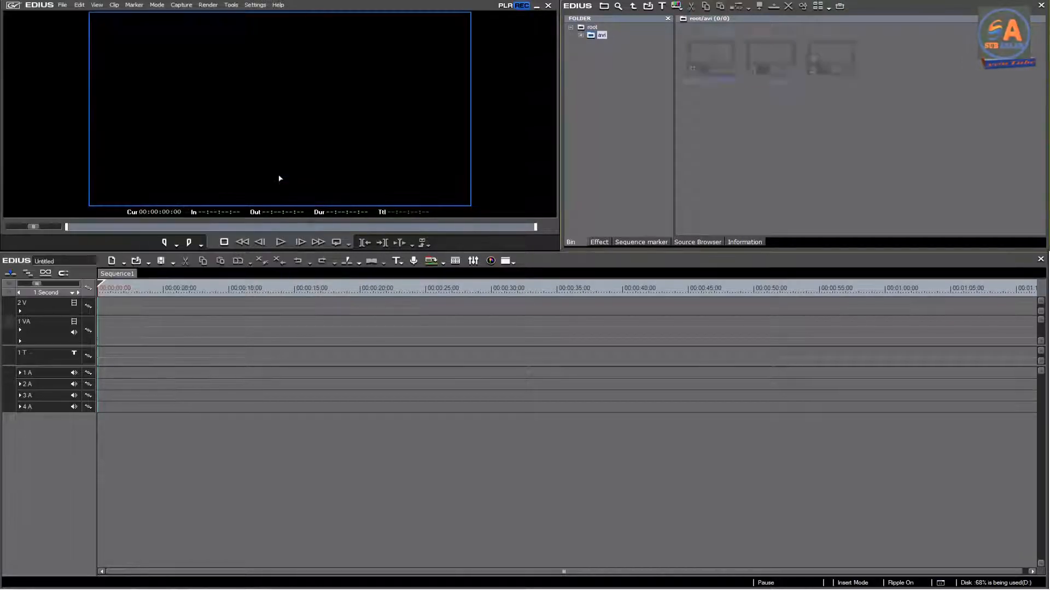
{"action": "left_click", "coordinate": [706, 140]}
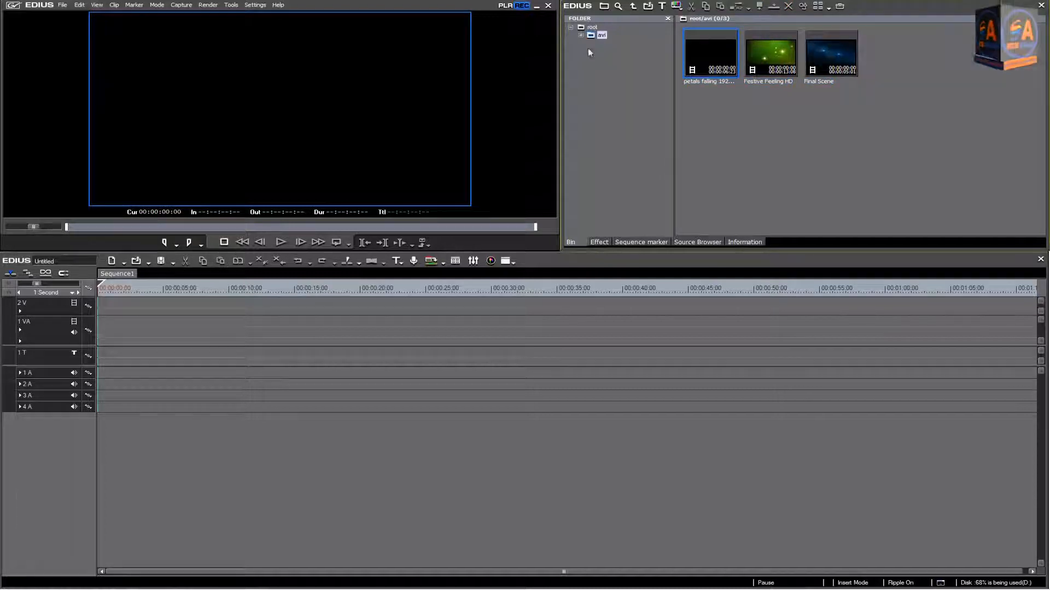
Step: Place the Mehndi Cinematic Highlights clip from the video folder at the start of the 1 VA track
{"action": "left_click", "coordinate": [581, 35]}
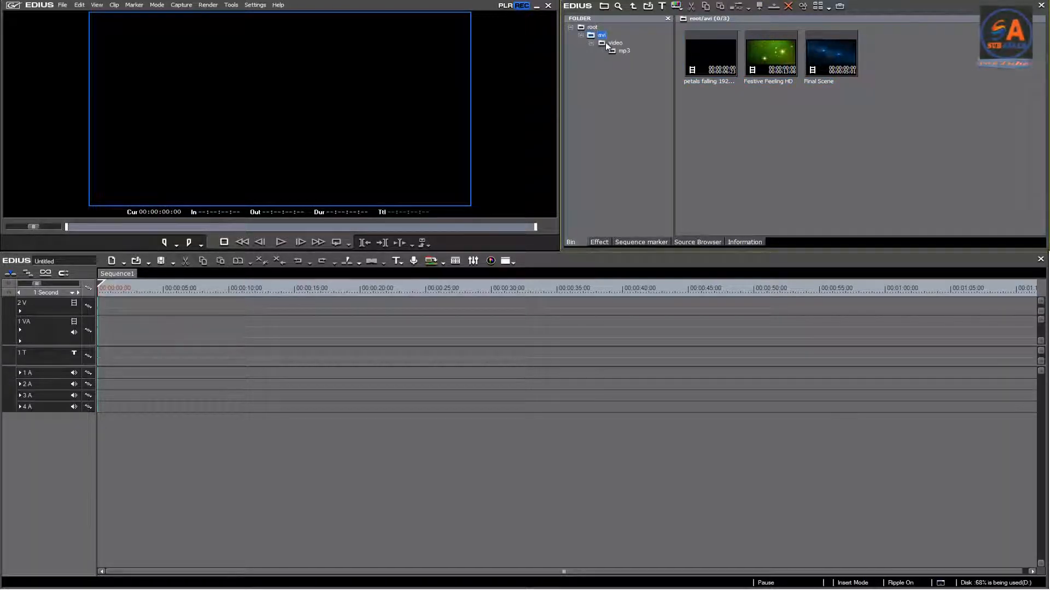
{"action": "left_click", "coordinate": [607, 44]}
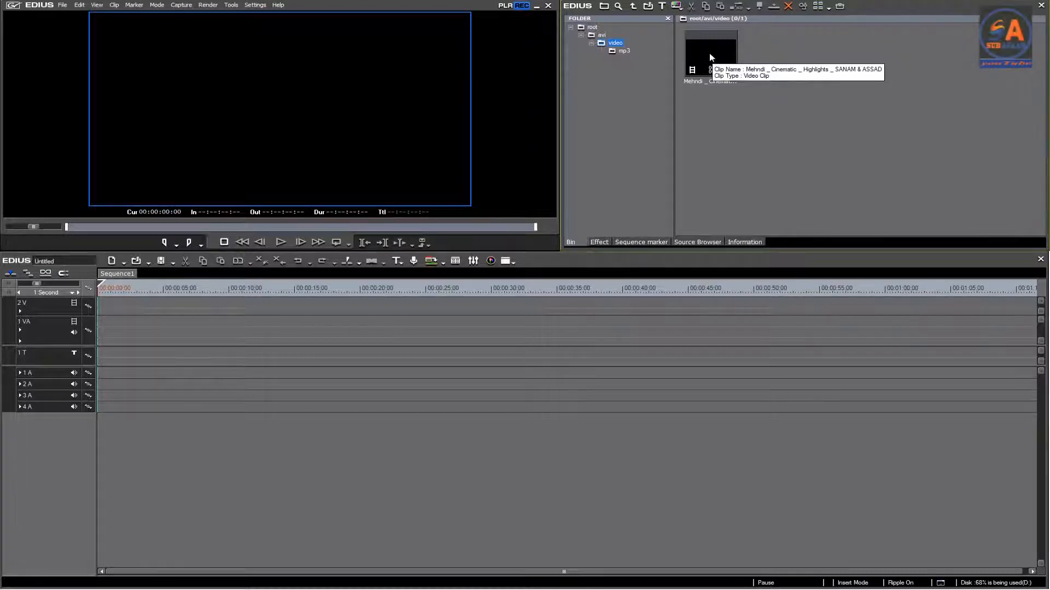
{"action": "left_click_drag", "start_coordinate": [711, 57], "coordinate": [164, 323]}
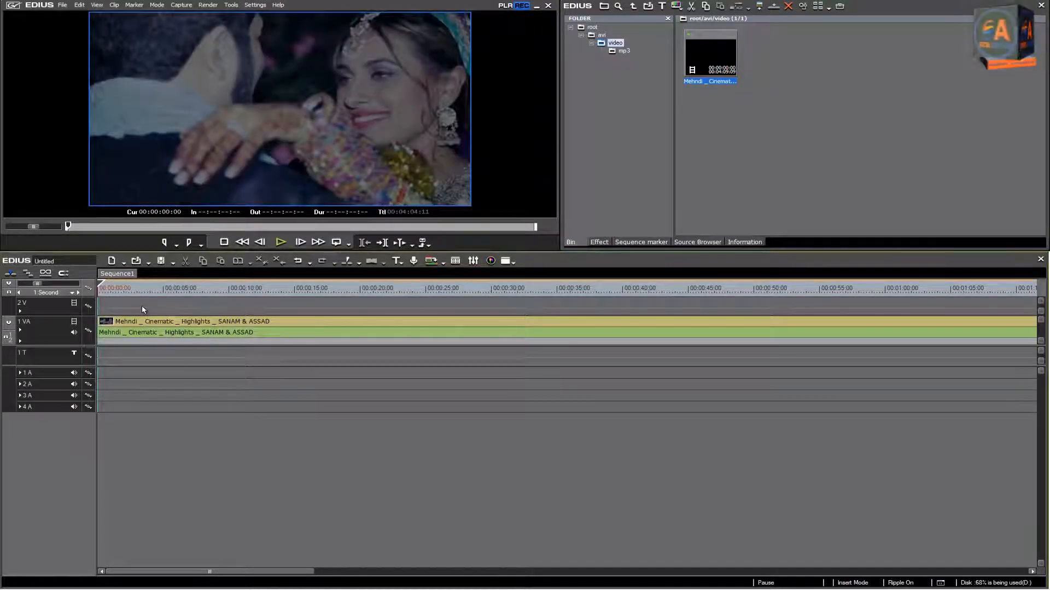
Step: Mute the audio of the 1 VA track and preview the wedding clip from the start of the sequence
{"action": "left_click", "coordinate": [74, 333]}
{"action": "left_click", "coordinate": [280, 243]}
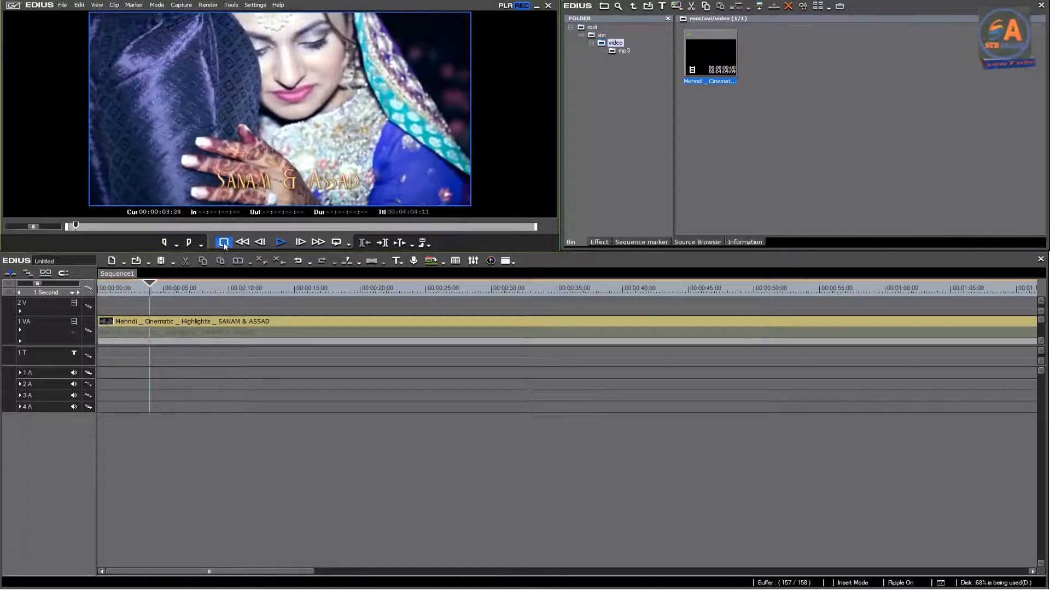
{"action": "left_click", "coordinate": [147, 288]}
{"action": "left_click_drag", "start_coordinate": [147, 287], "coordinate": [99, 288]}
{"action": "left_click", "coordinate": [281, 242]}
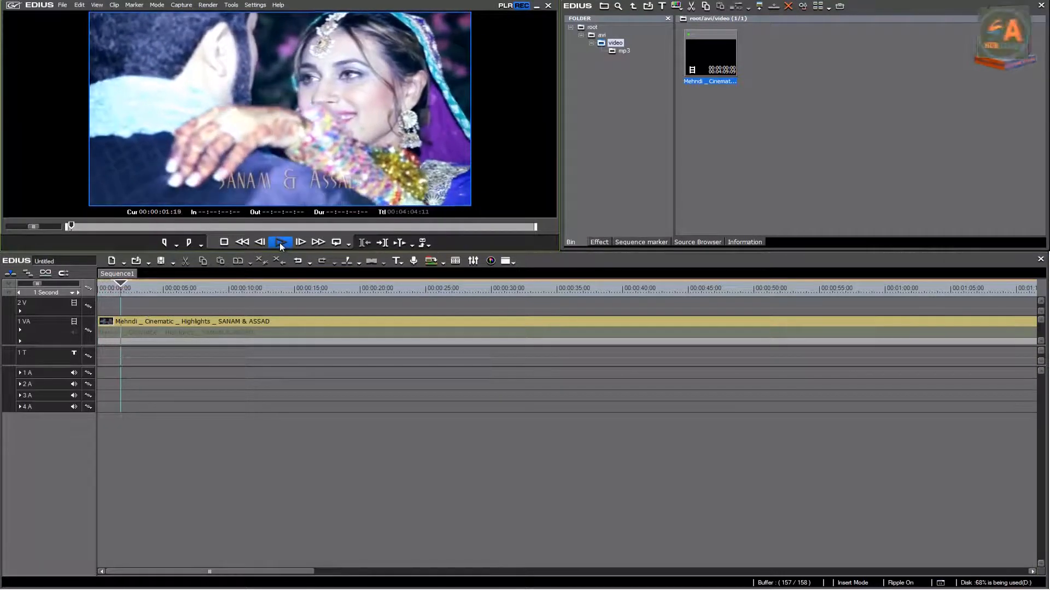
{"action": "left_click", "coordinate": [224, 242]}
Step: Preview the opening of the wedding clip from about 2 seconds, and again from 3 to about 10 seconds
{"action": "left_click_drag", "start_coordinate": [151, 288], "coordinate": [129, 286]}
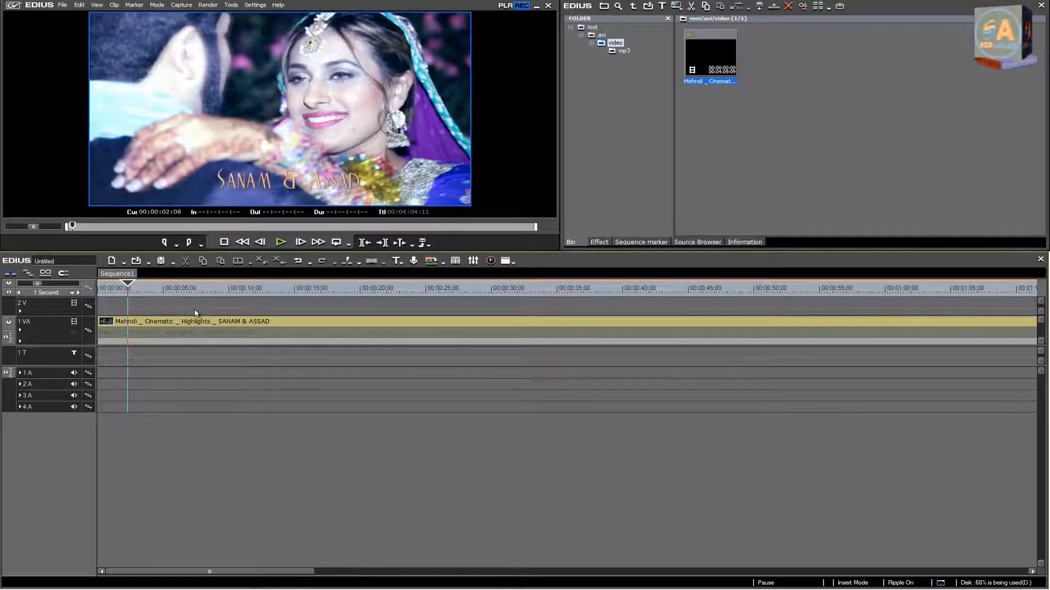
{"action": "left_click", "coordinate": [279, 244]}
{"action": "left_click", "coordinate": [224, 242]}
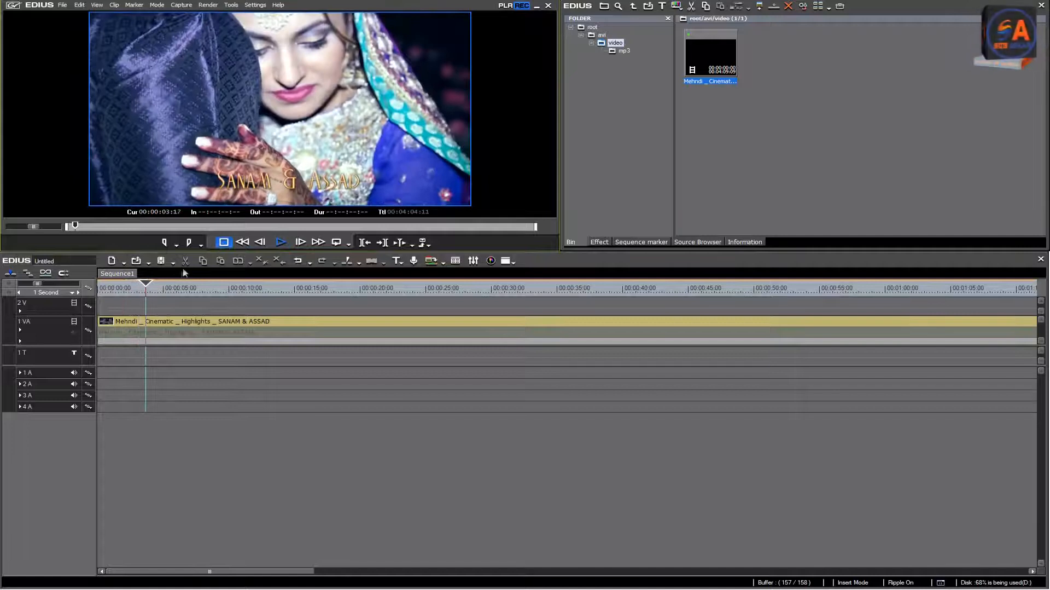
{"action": "left_click_drag", "start_coordinate": [145, 286], "coordinate": [138, 286]}
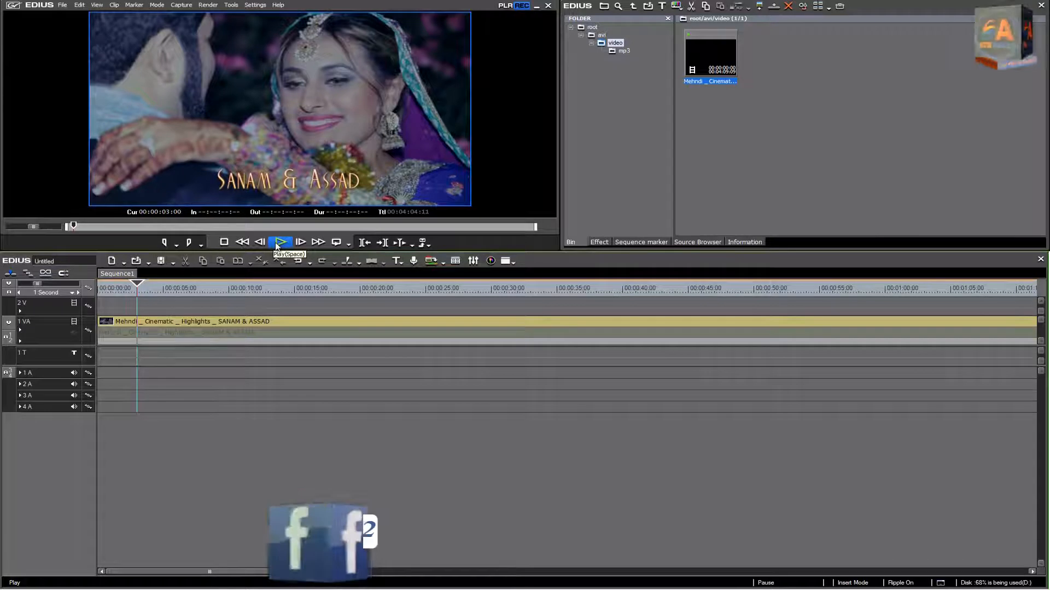
{"action": "left_click", "coordinate": [278, 244]}
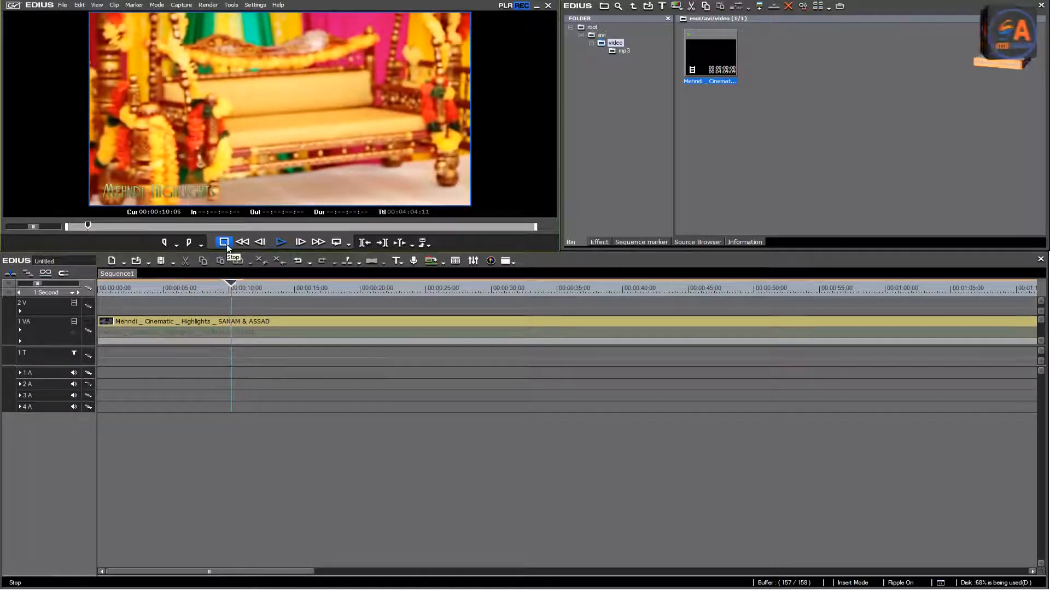
{"action": "left_click", "coordinate": [225, 243]}
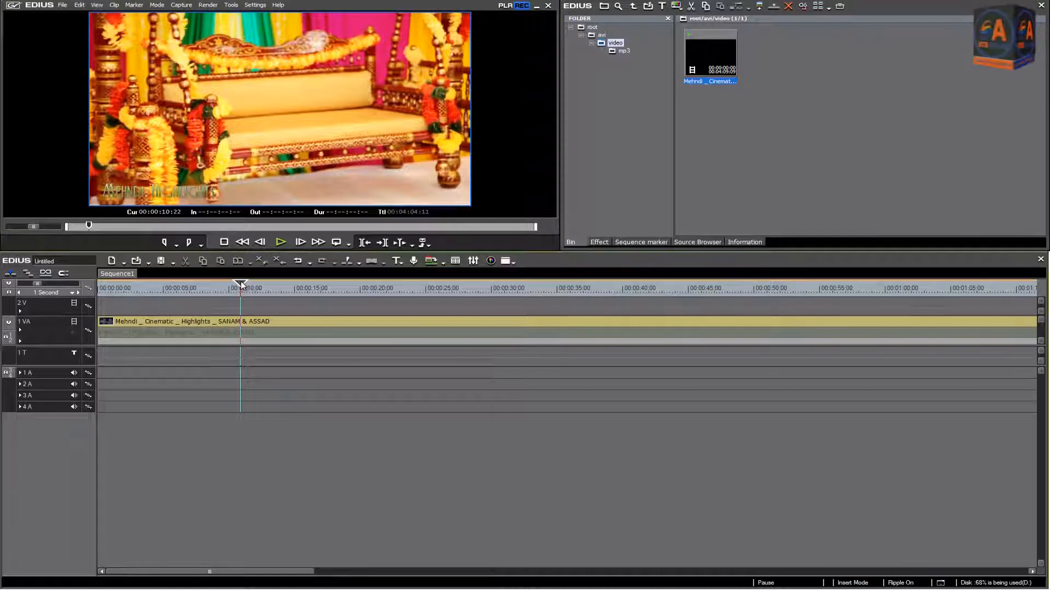
Step: Return the playhead to the start of the sequence and undo the audio mute on the 1 VA track
{"action": "left_click_drag", "start_coordinate": [241, 284], "coordinate": [101, 289]}
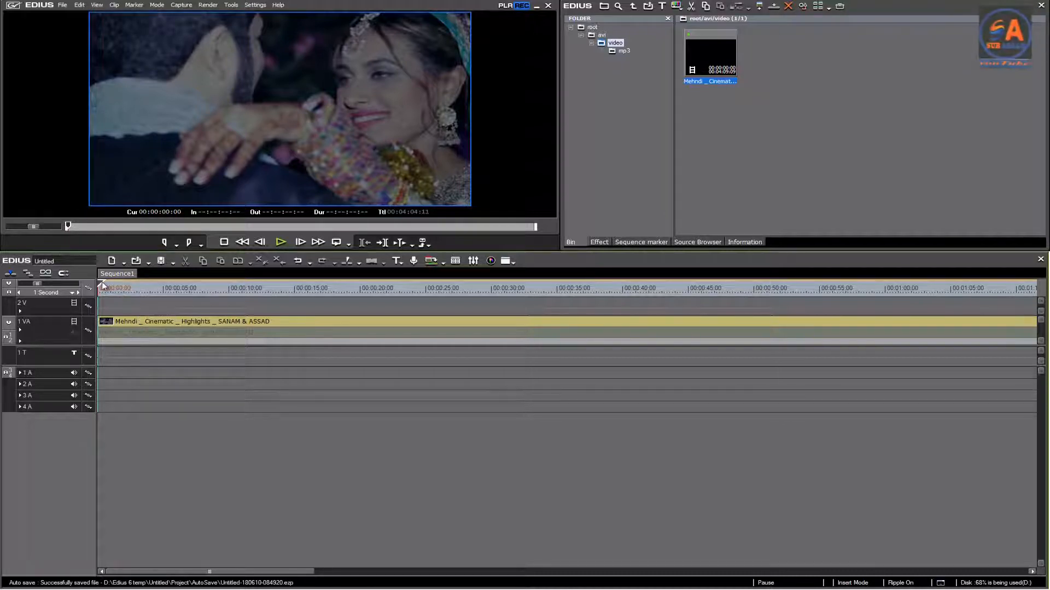
{"action": "mouse_move", "coordinate": [107, 284]}
{"action": "left_mouse_down"}
{"action": "mouse_move", "coordinate": [134, 285]}
{"action": "mouse_move", "coordinate": [104, 288]}
{"action": "left_mouse_up"}
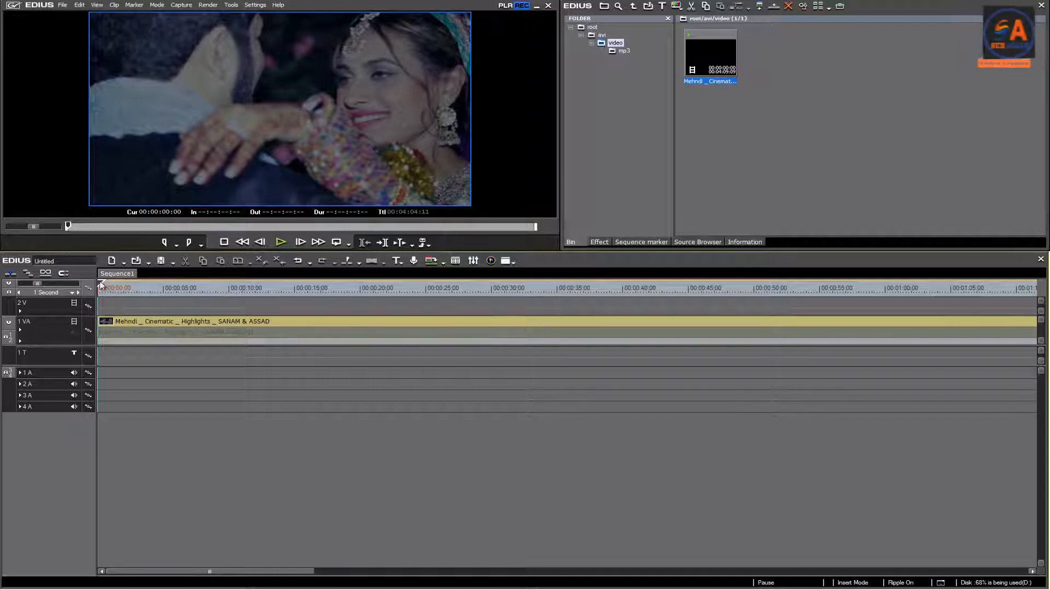
{"action": "key", "text": "ctrl+z"}
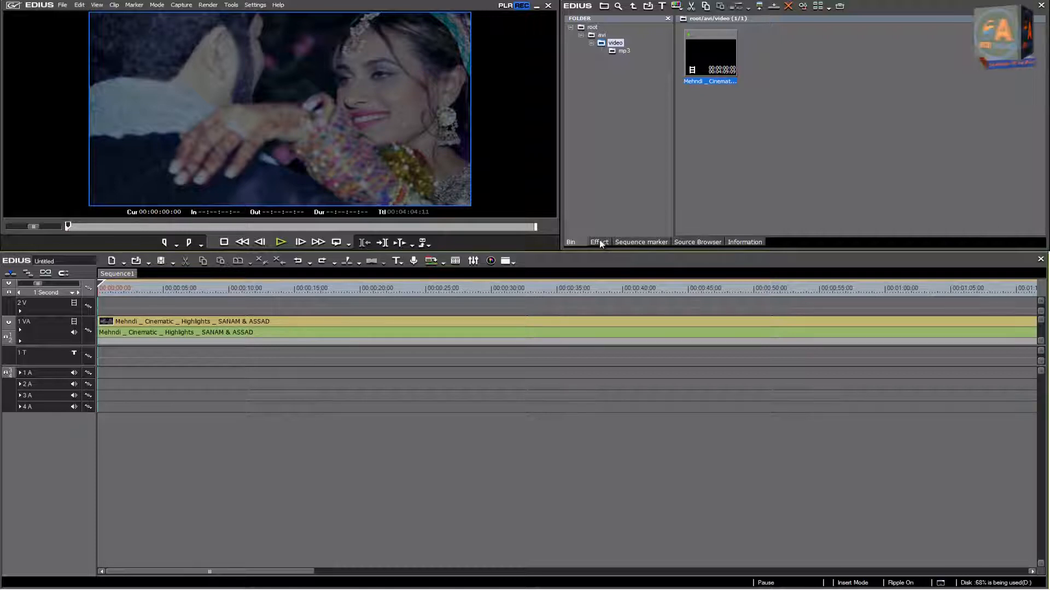
Step: Add one VA track above the 2 V track and move the Mehndi Cinematic Highlights clip up to the new 3 VA track
{"action": "left_click", "coordinate": [602, 35]}
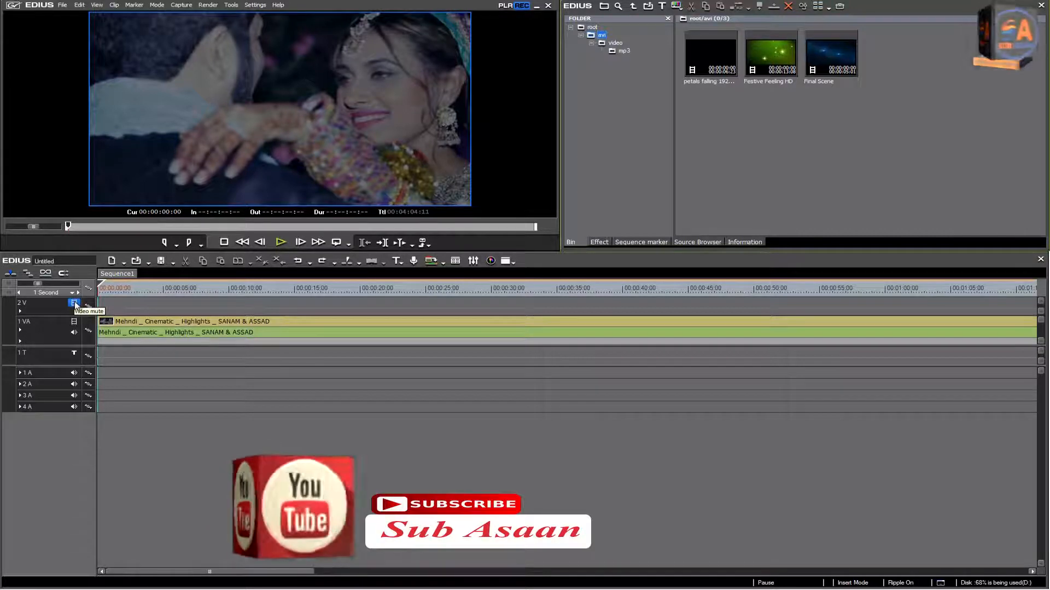
{"action": "right_click", "coordinate": [75, 304]}
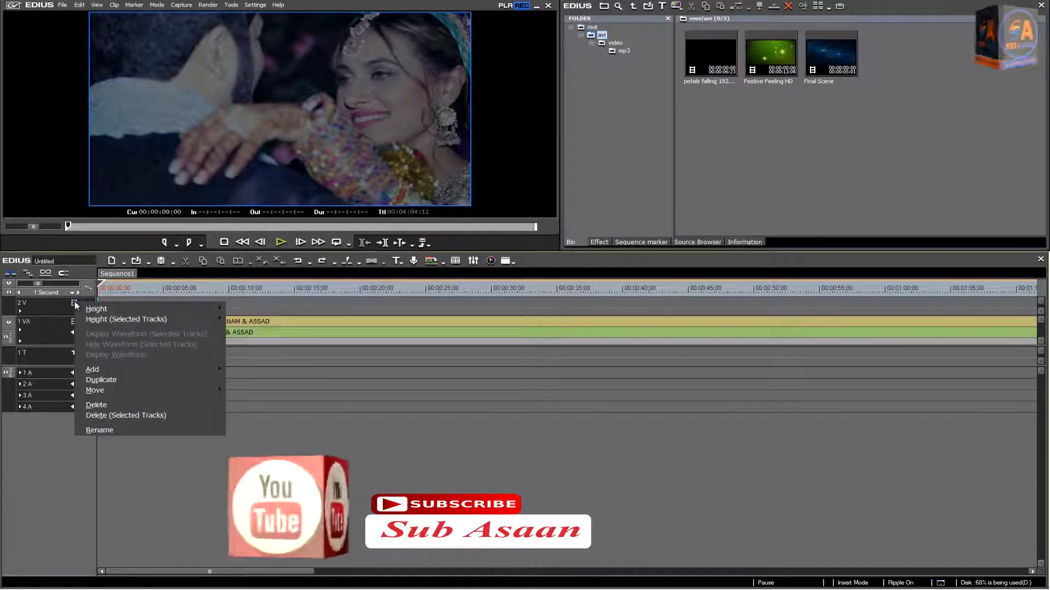
{"action": "mouse_move", "coordinate": [93, 369]}
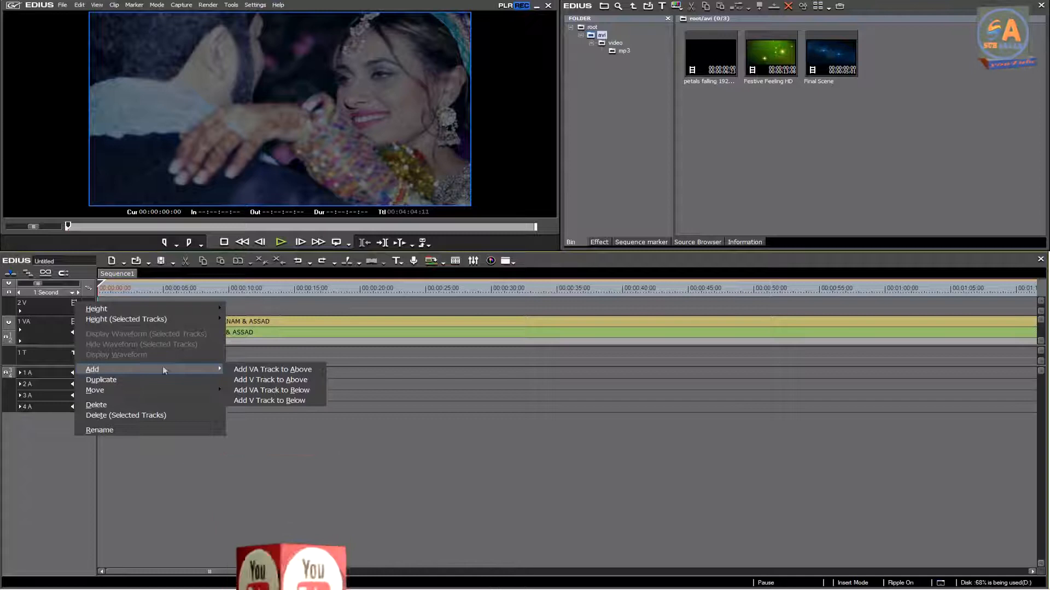
{"action": "left_click", "coordinate": [258, 369]}
{"action": "left_click", "coordinate": [497, 461]}
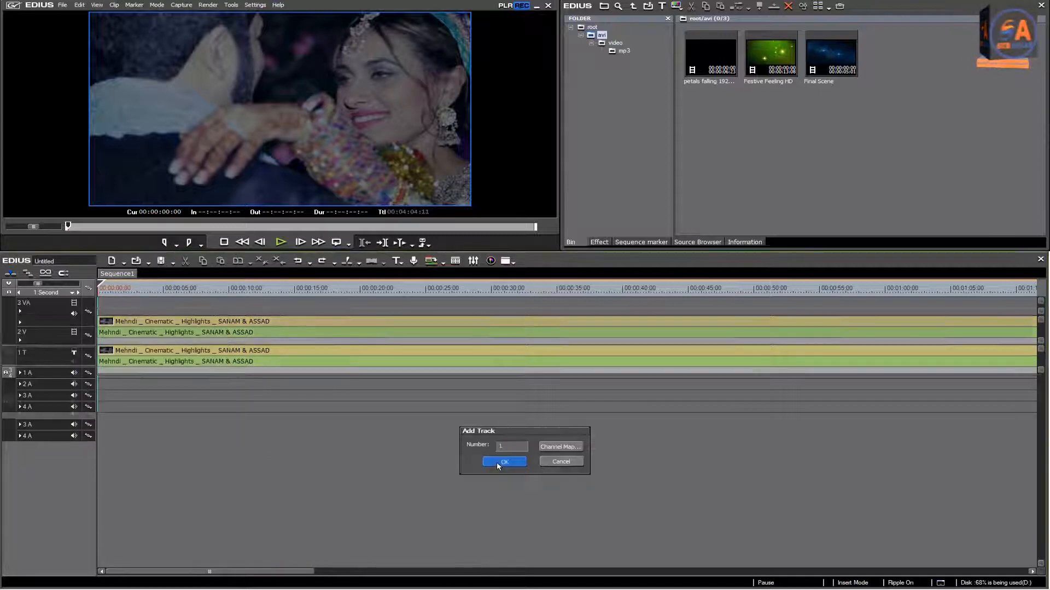
{"action": "left_click_drag", "start_coordinate": [128, 354], "coordinate": [125, 317]}
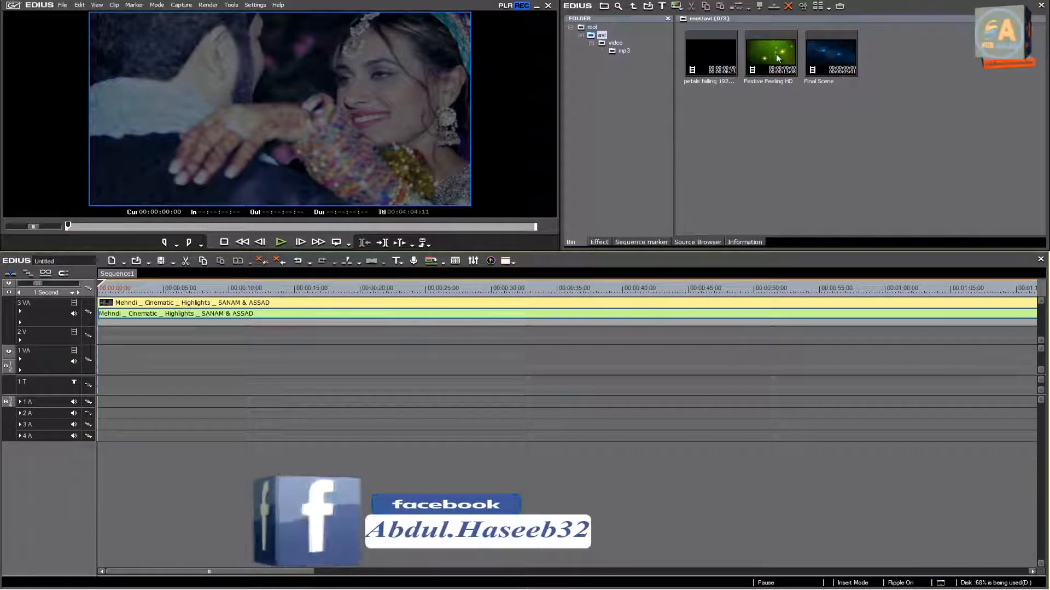
Step: Place the Festive Feeling HD clip from the avi folder at the start of the 2 V track and turn ripple mode off
{"action": "left_click_drag", "start_coordinate": [775, 55], "coordinate": [101, 335]}
{"action": "left_click", "coordinate": [28, 273]}
{"action": "left_click_drag", "start_coordinate": [322, 305], "coordinate": [140, 309]}
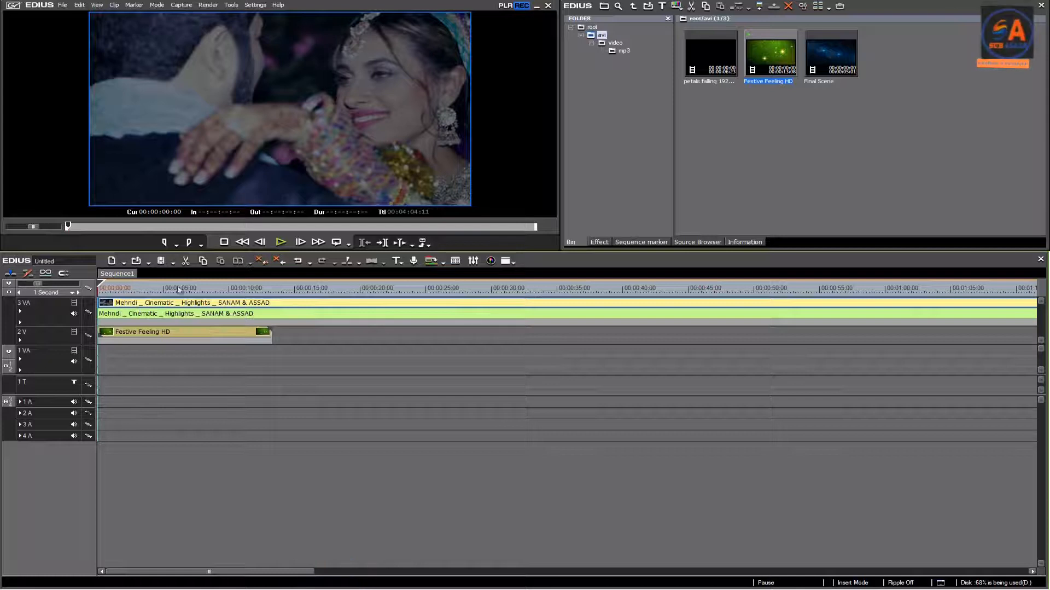
Step: Preview the opening of the sequence, mute the audio of the 3 VA track, and preview again from the start
{"action": "left_click", "coordinate": [280, 242]}
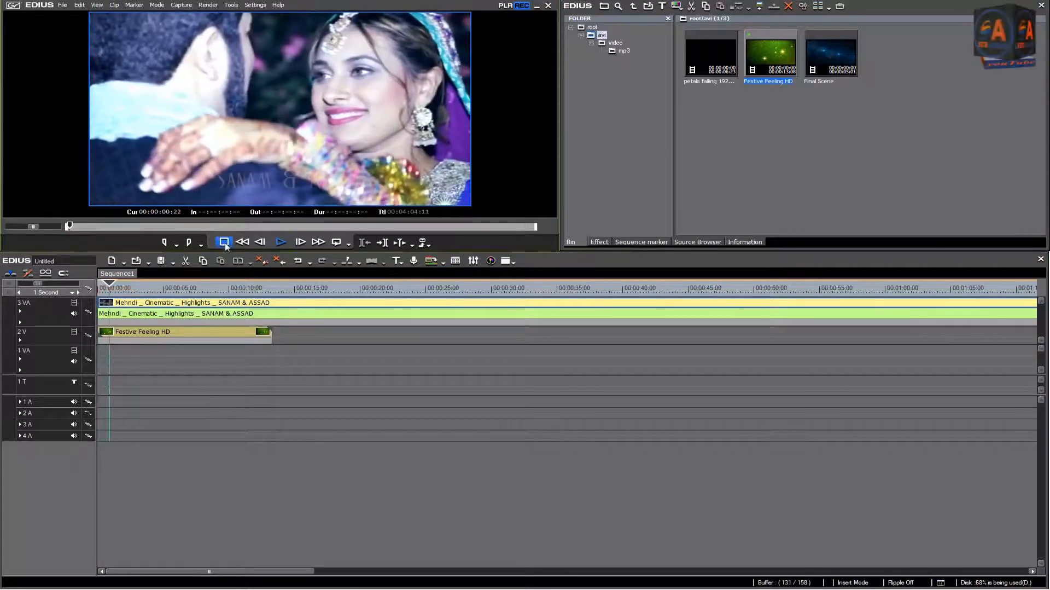
{"action": "left_click", "coordinate": [224, 242]}
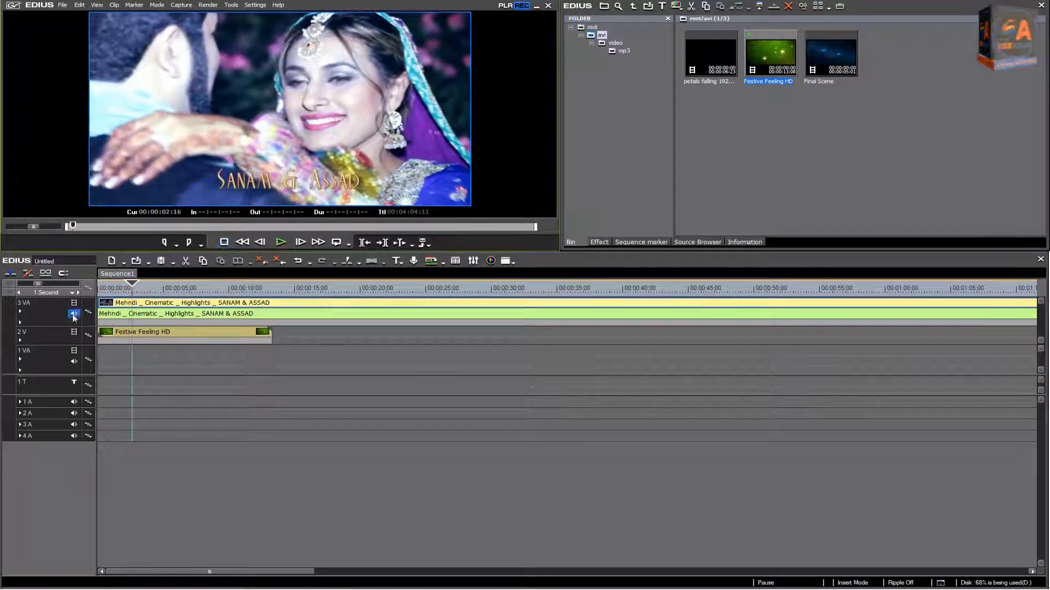
{"action": "left_click_drag", "start_coordinate": [132, 284], "coordinate": [112, 285]}
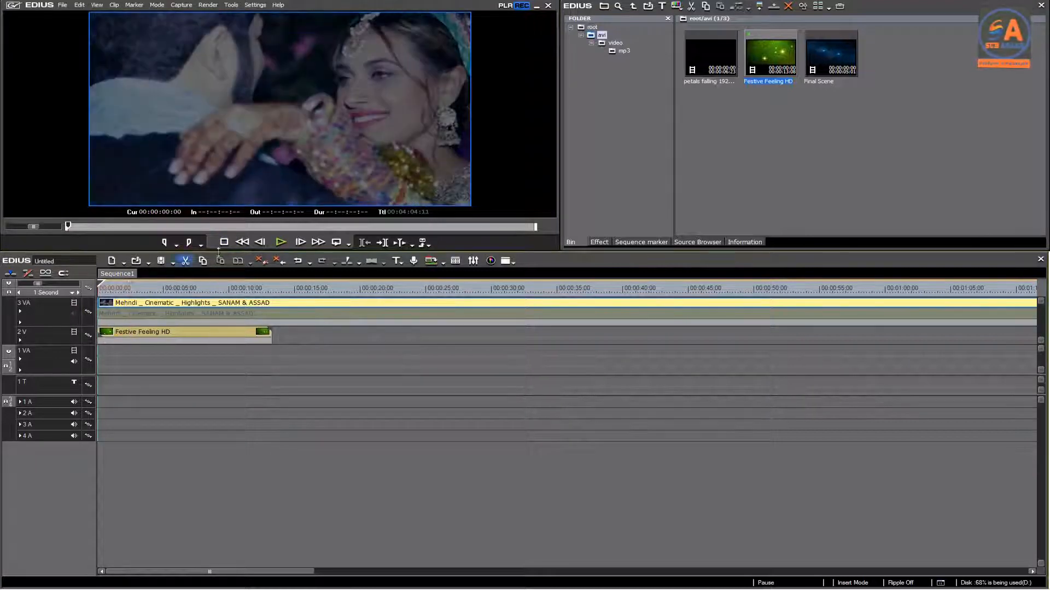
{"action": "key", "text": "space"}
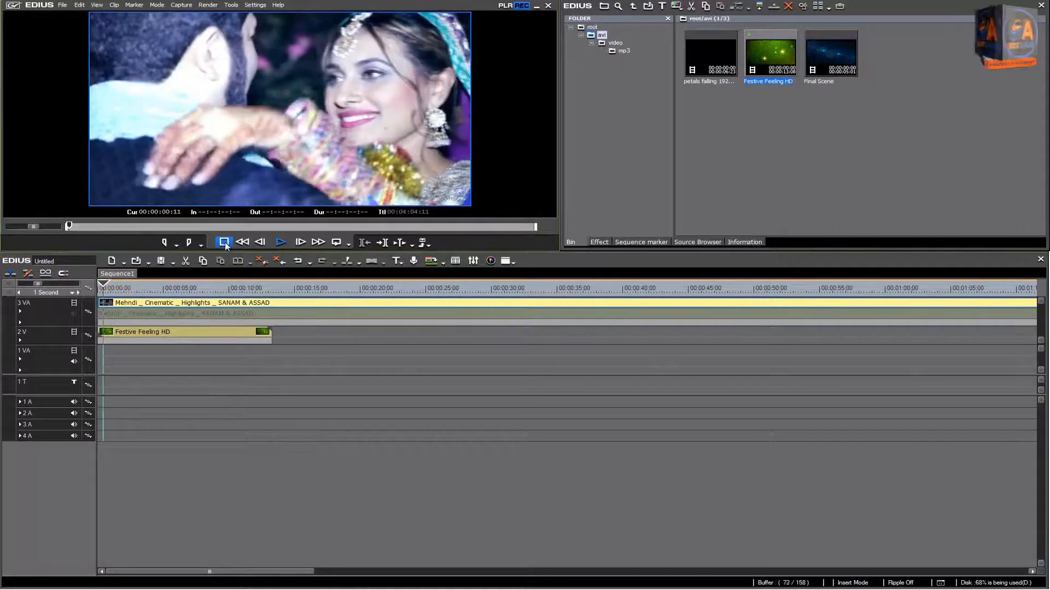
{"action": "left_click", "coordinate": [226, 244]}
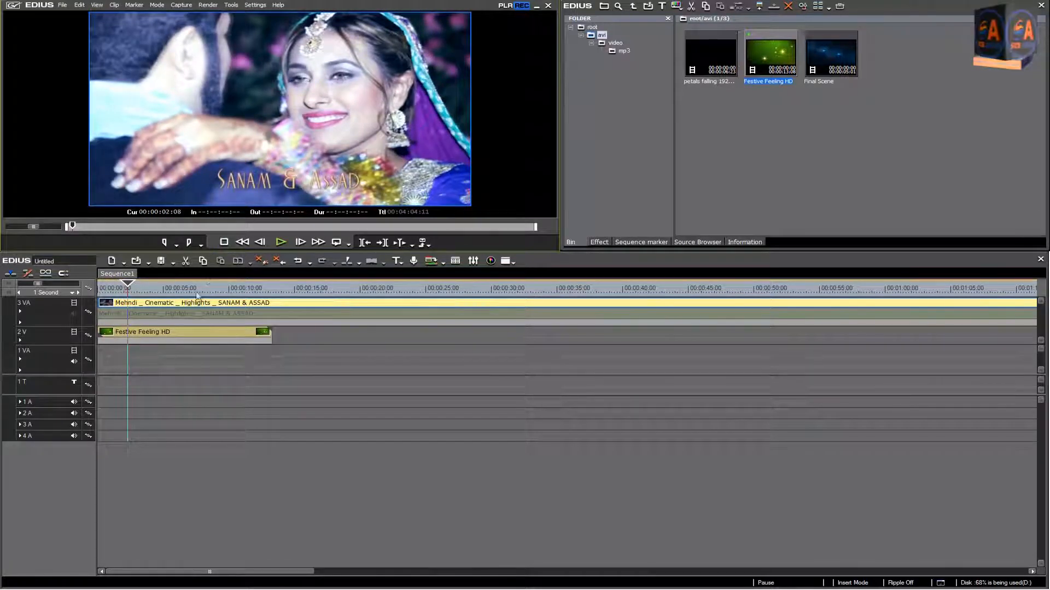
Step: Display the Keyers effects and split the wedding clip on the 3 VA track at 00:00:13:08, where Festive Feeling HD ends
{"action": "left_click", "coordinate": [182, 307]}
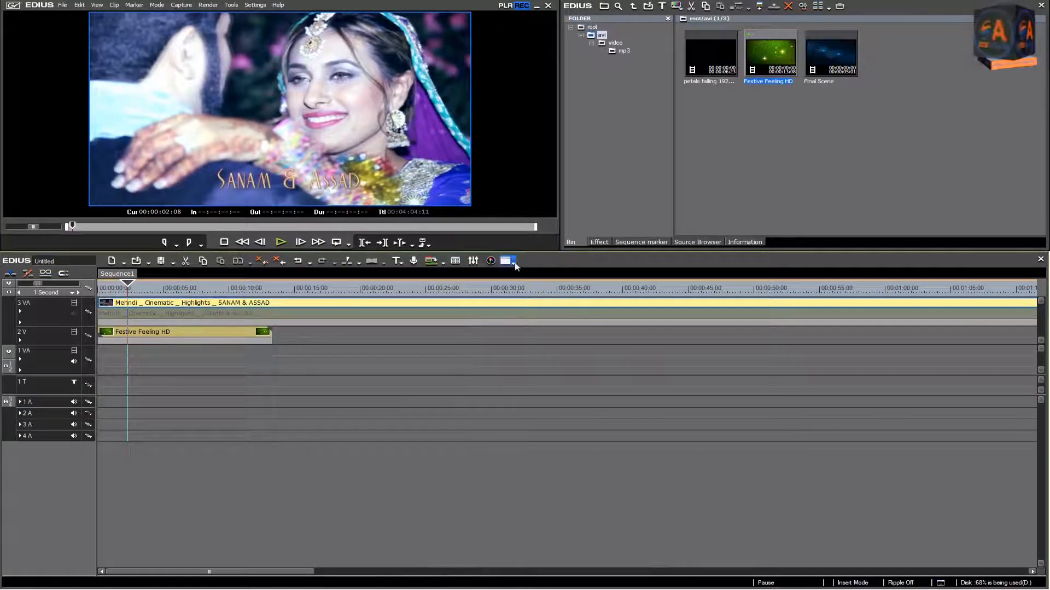
{"action": "left_click", "coordinate": [598, 243]}
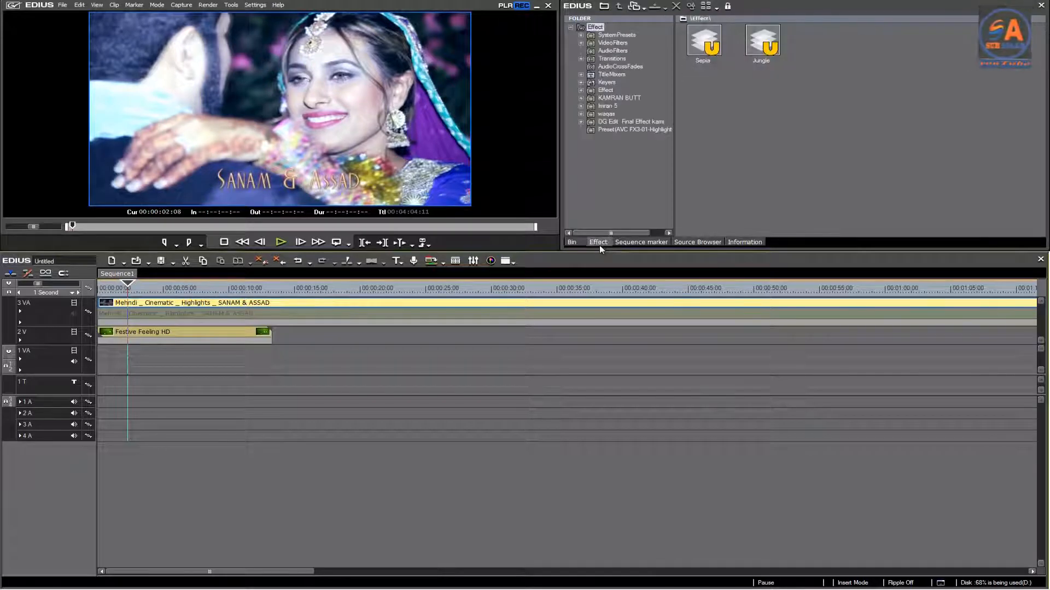
{"action": "left_click", "coordinate": [607, 82]}
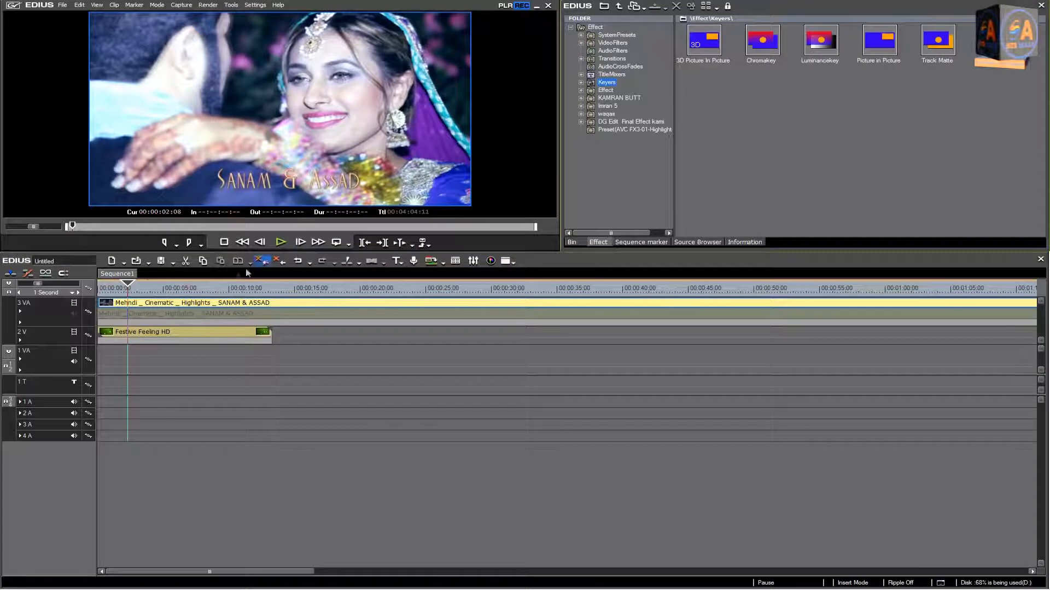
{"action": "left_click_drag", "start_coordinate": [132, 286], "coordinate": [272, 295]}
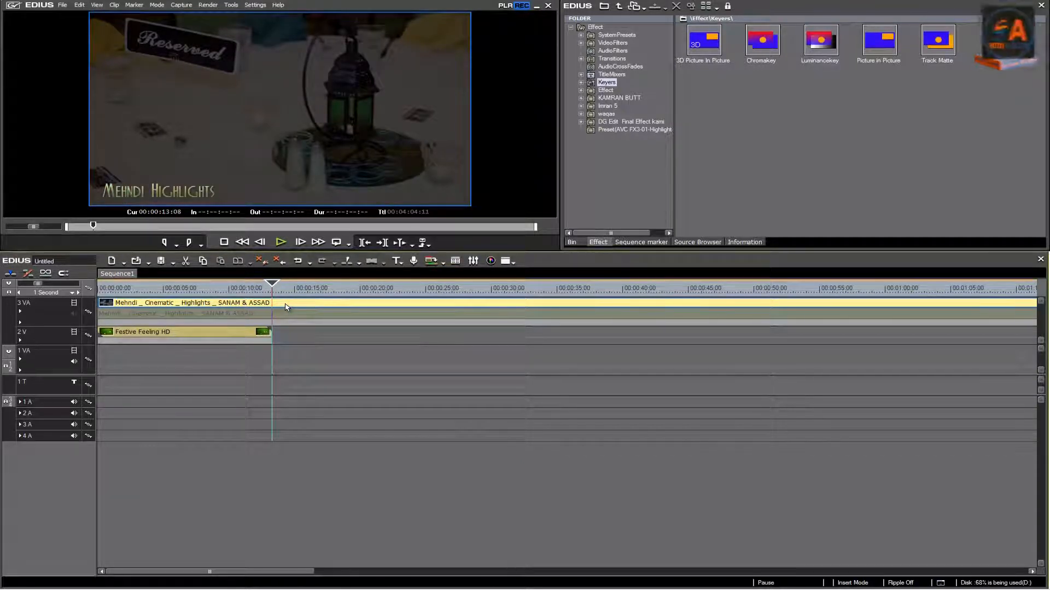
{"action": "key", "text": "c"}
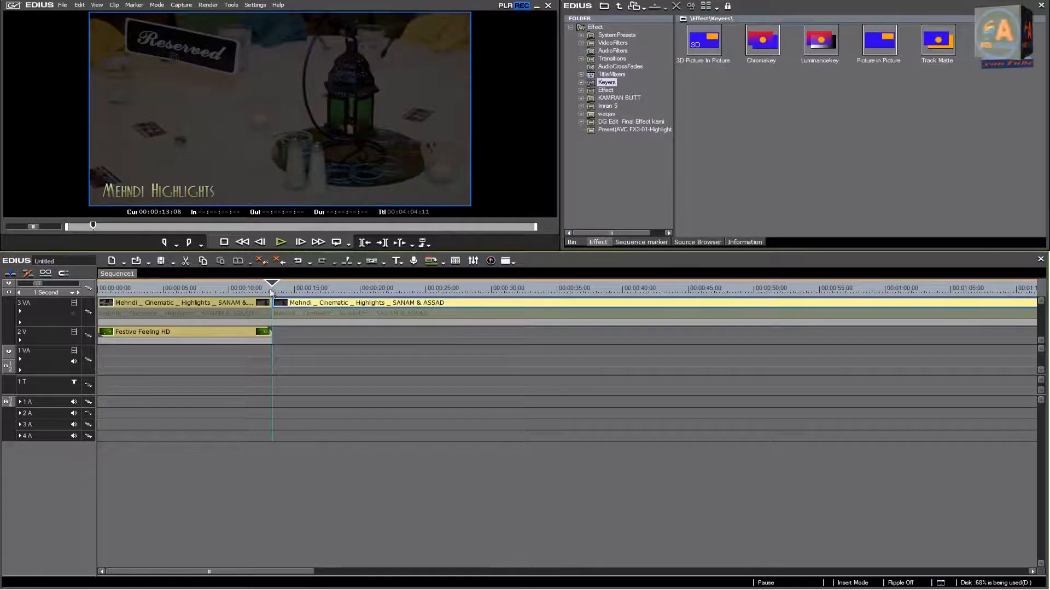
Step: Apply the 3D Picture In Picture keyer to the first part of the split wedding clip on the 3 VA track
{"action": "left_click", "coordinate": [117, 286]}
{"action": "left_click_drag", "start_coordinate": [118, 285], "coordinate": [194, 301]}
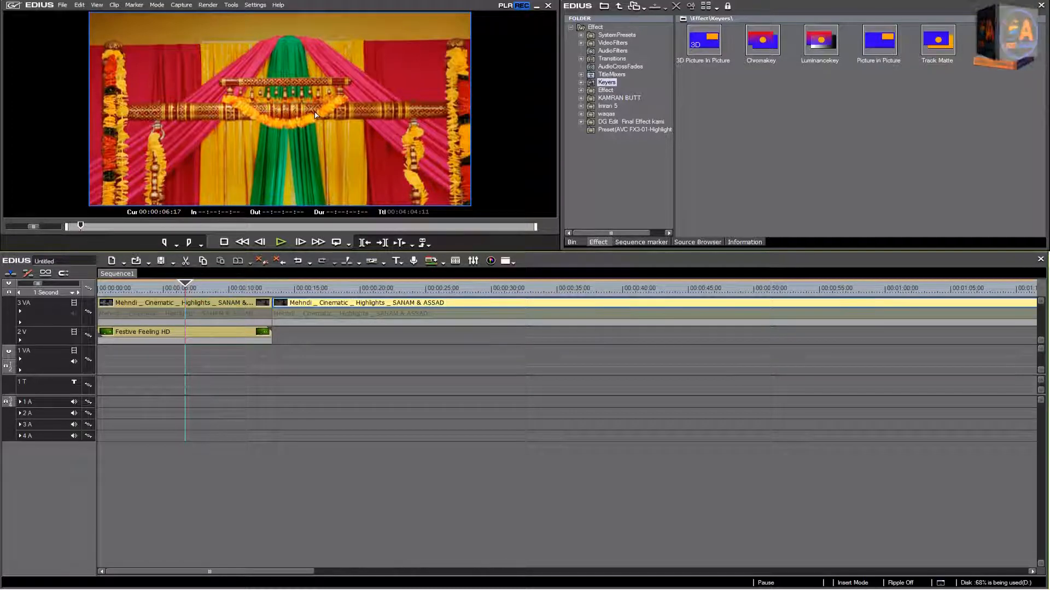
{"action": "left_click", "coordinate": [707, 41]}
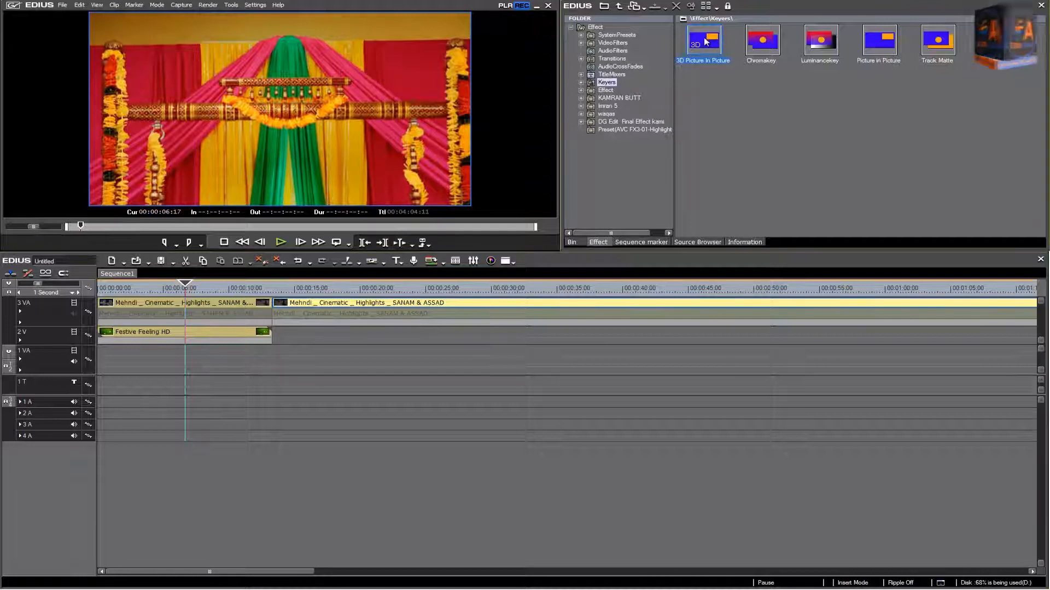
{"action": "left_click_drag", "start_coordinate": [583, 109], "coordinate": [156, 325]}
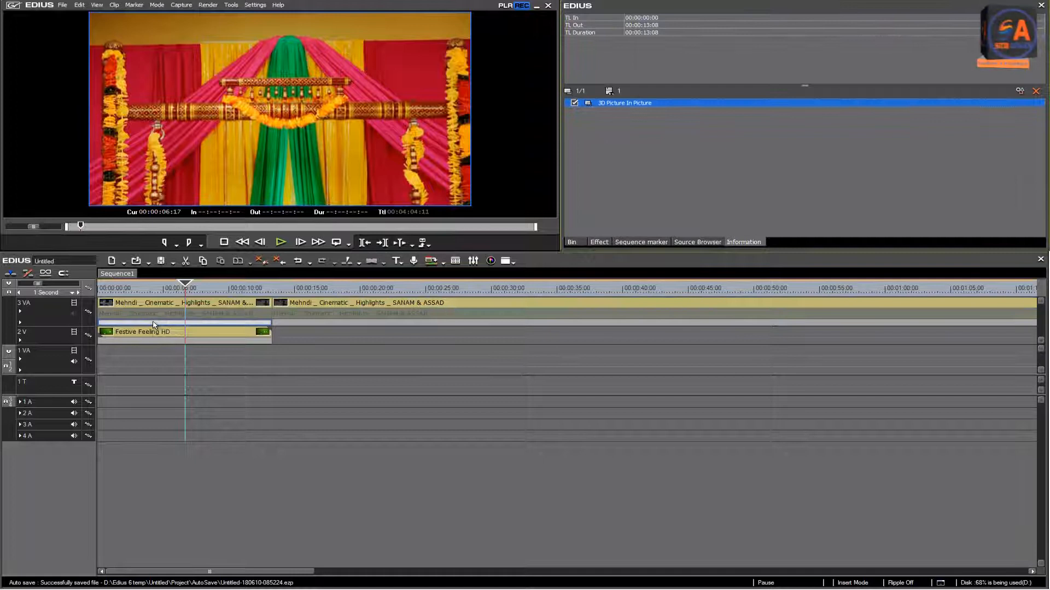
Step: In the 3D Picture In Picture settings, scale the wedding picture down slightly at the first frame so the green background frames it
{"action": "double_click", "coordinate": [633, 104]}
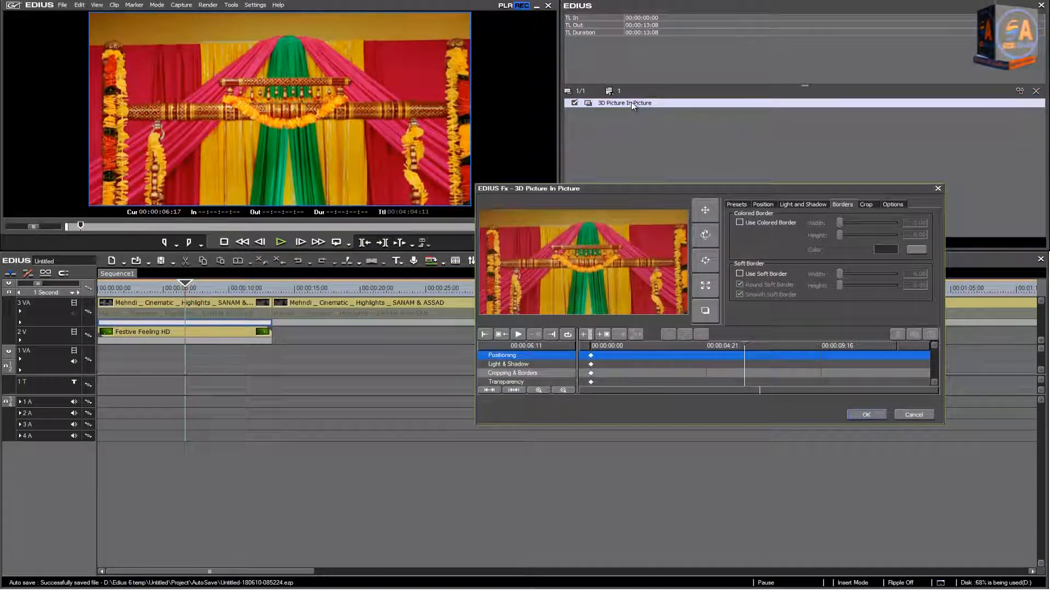
{"action": "left_click_drag", "start_coordinate": [743, 346], "coordinate": [579, 348]}
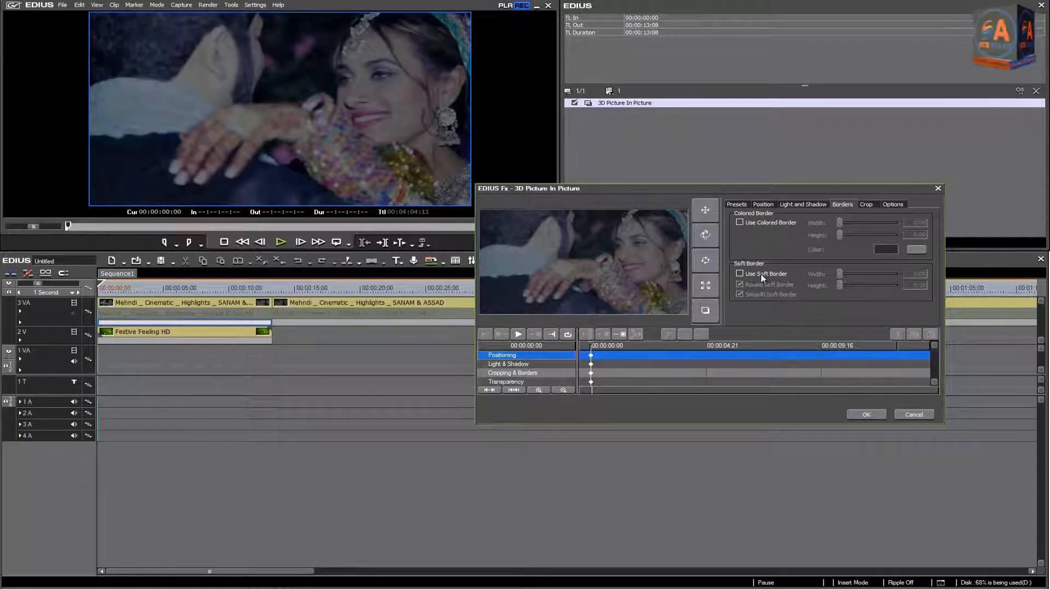
{"action": "left_click", "coordinate": [866, 204]}
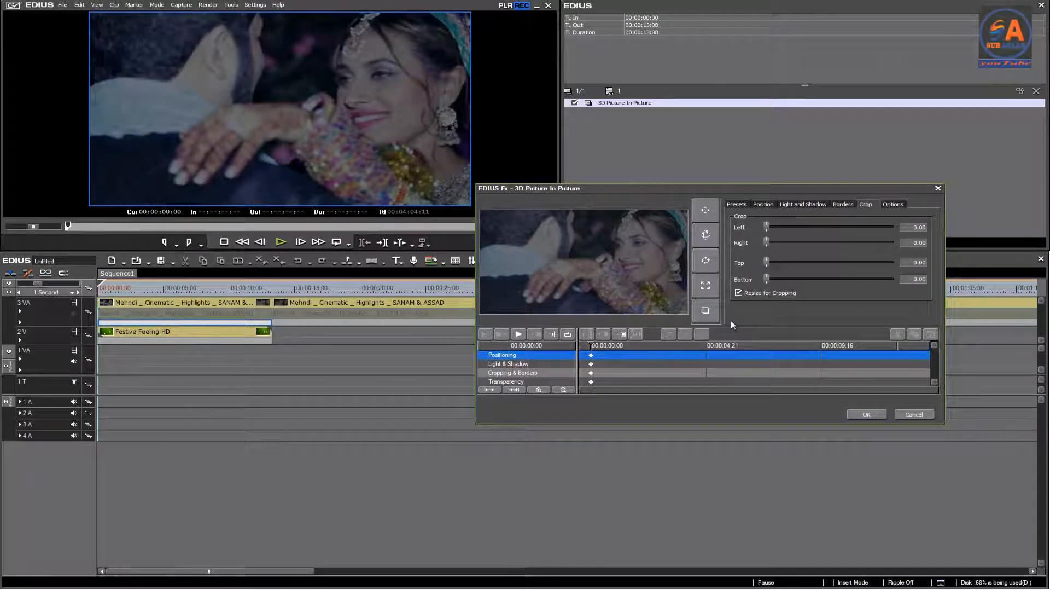
{"action": "left_click", "coordinate": [739, 205]}
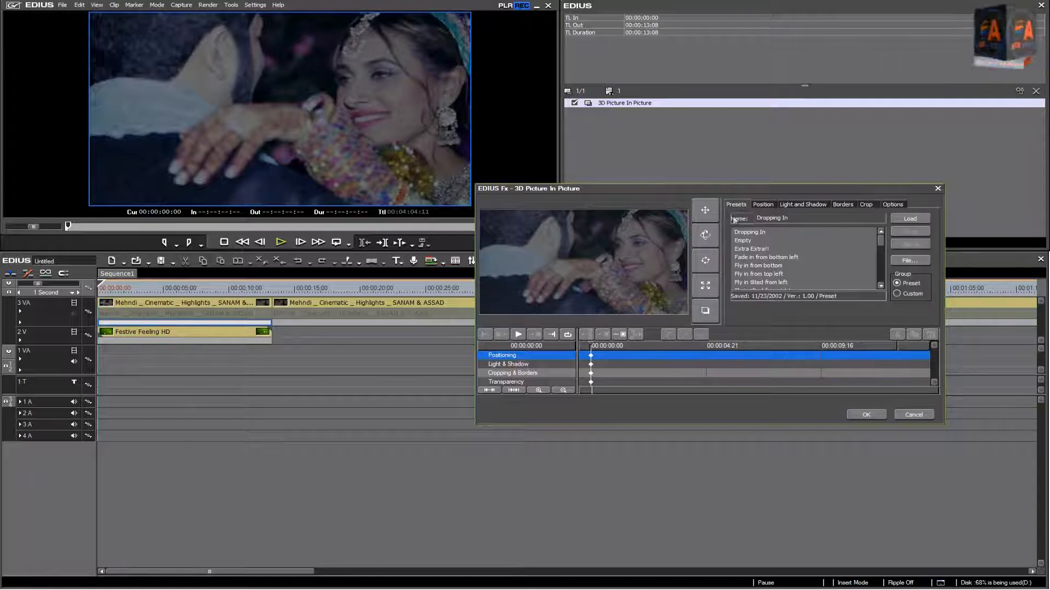
{"action": "left_click", "coordinate": [708, 285]}
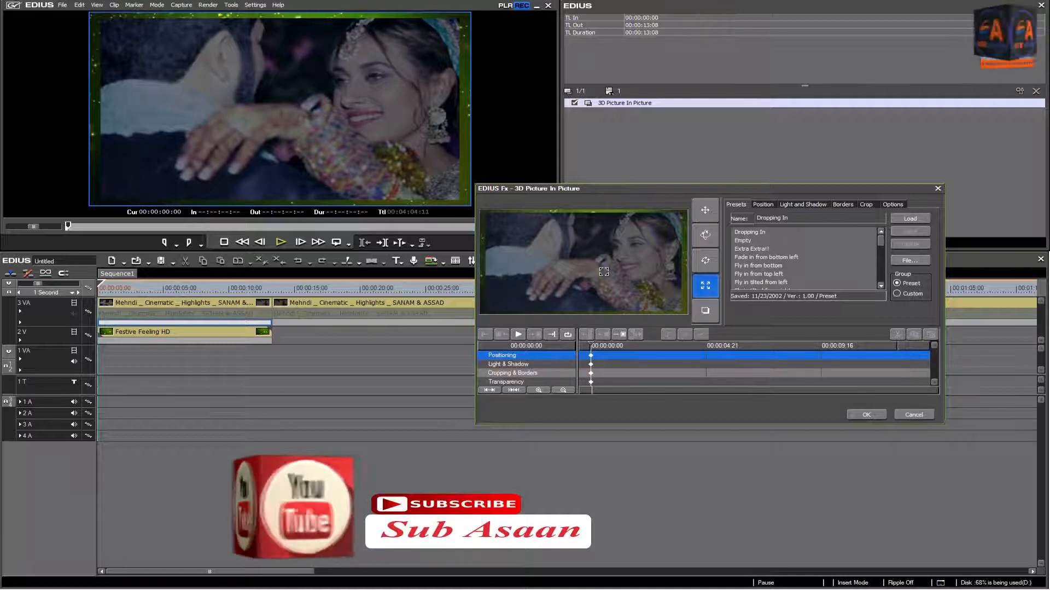
{"action": "left_click", "coordinate": [707, 211]}
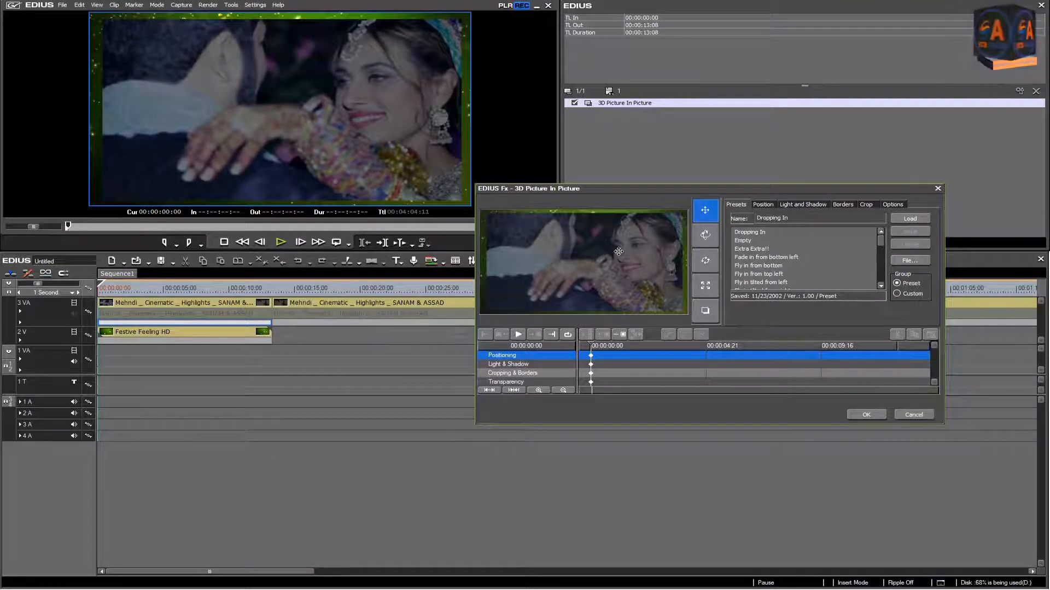
Step: Enable the soft border and the colored border for the wedding picture
{"action": "left_click", "coordinate": [843, 204]}
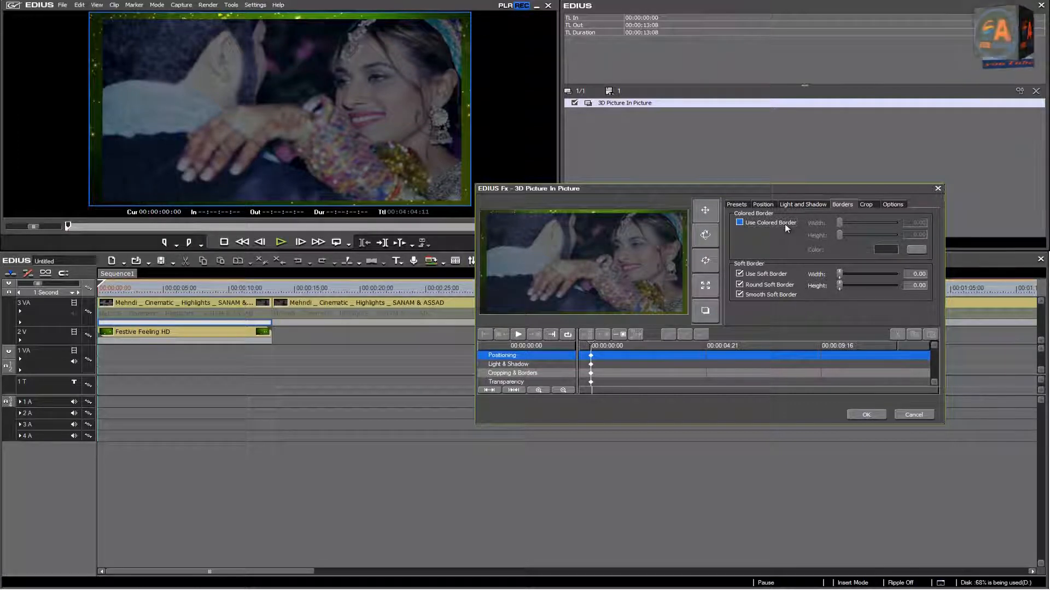
{"action": "left_click", "coordinate": [740, 223]}
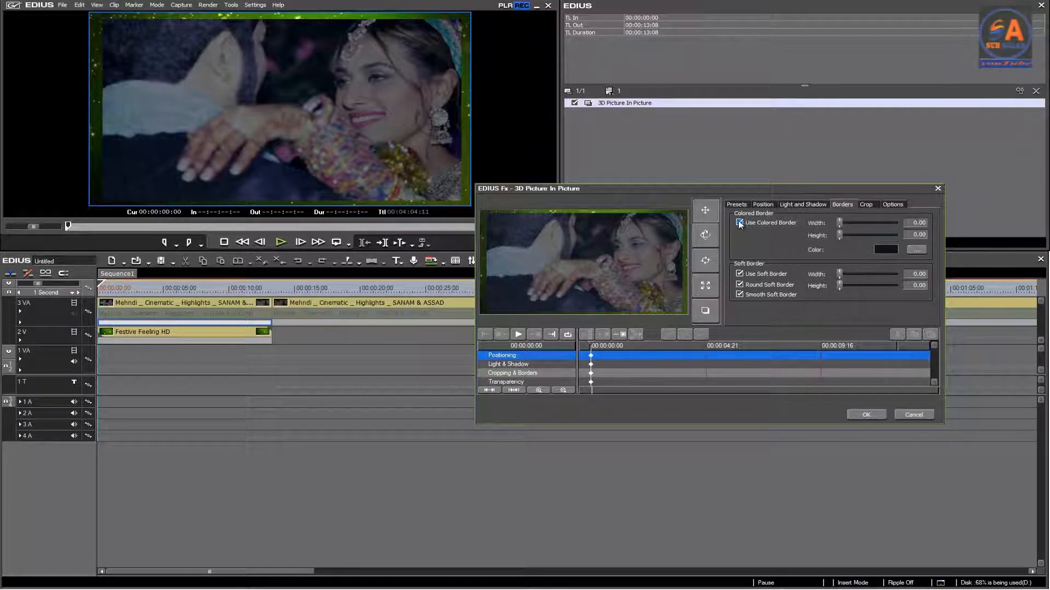
Step: Try a purple colored border with width 8.82 and height 16.67, and reset both sizes to 0
{"action": "left_click", "coordinate": [887, 250]}
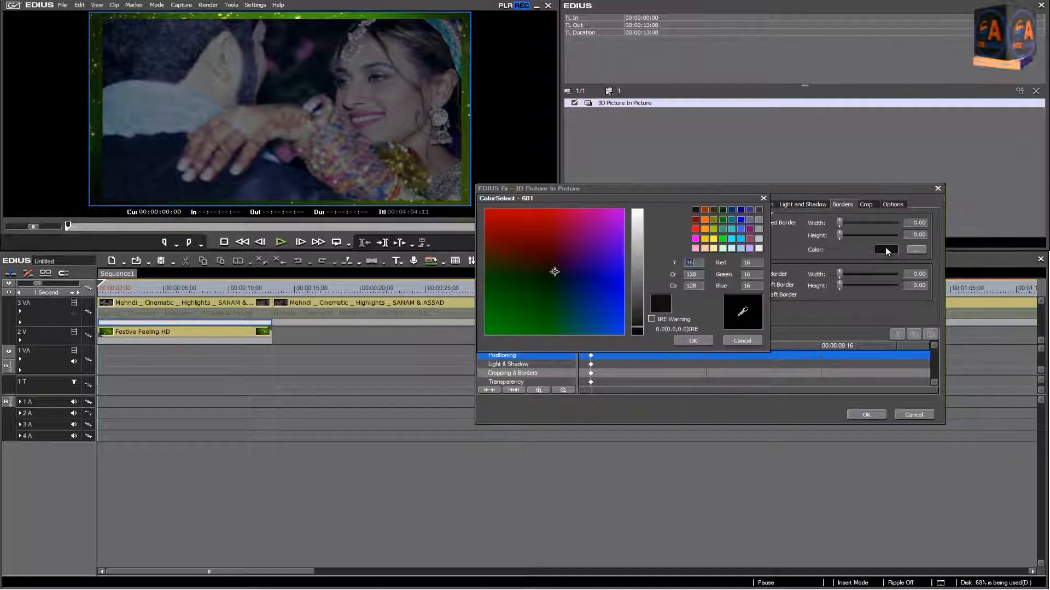
{"action": "left_click", "coordinate": [608, 223]}
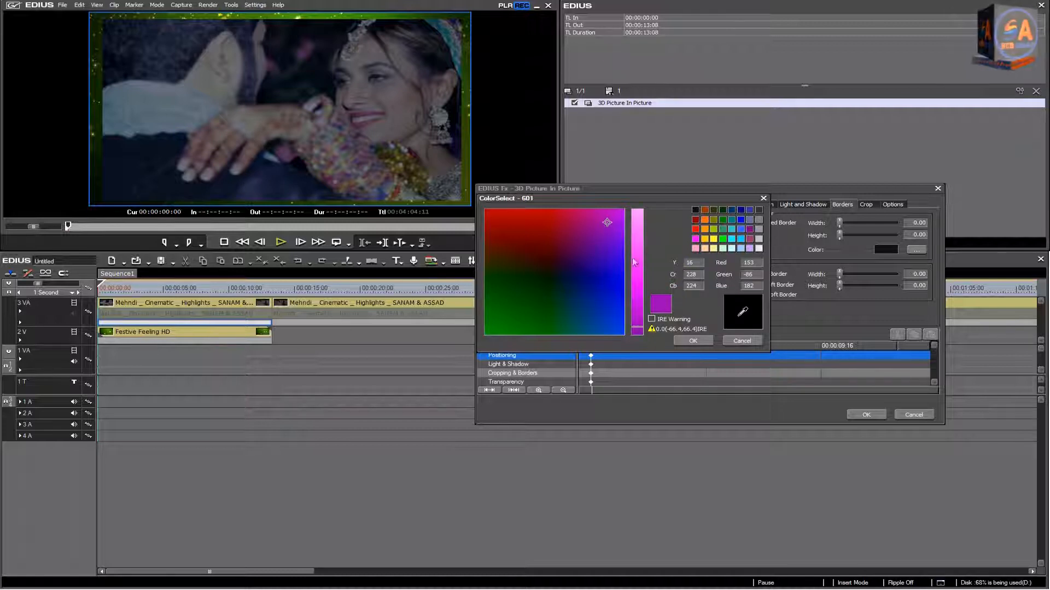
{"action": "left_click", "coordinate": [693, 341]}
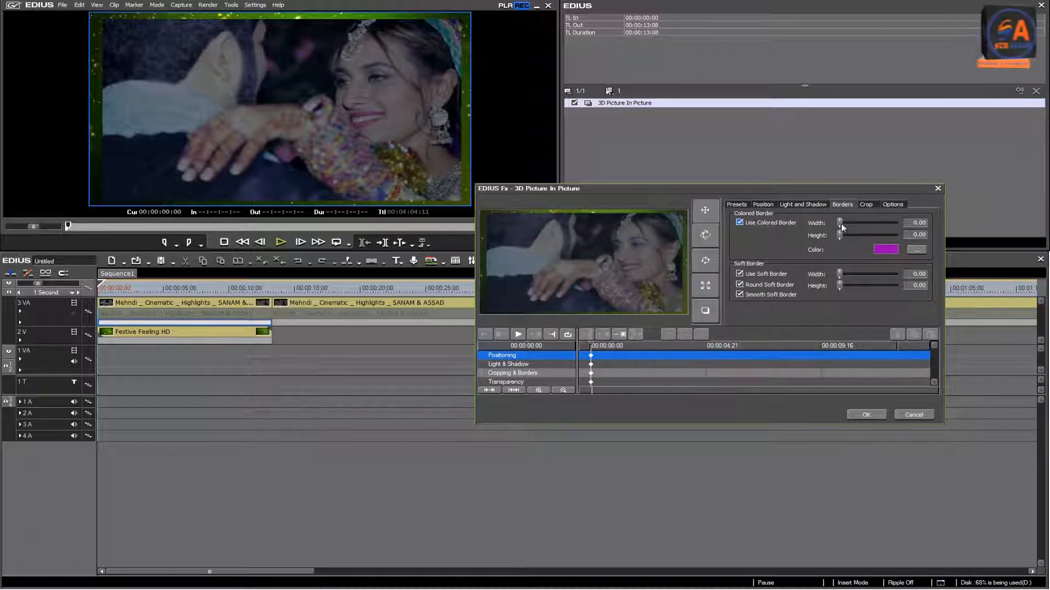
{"action": "left_click_drag", "start_coordinate": [842, 227], "coordinate": [851, 240]}
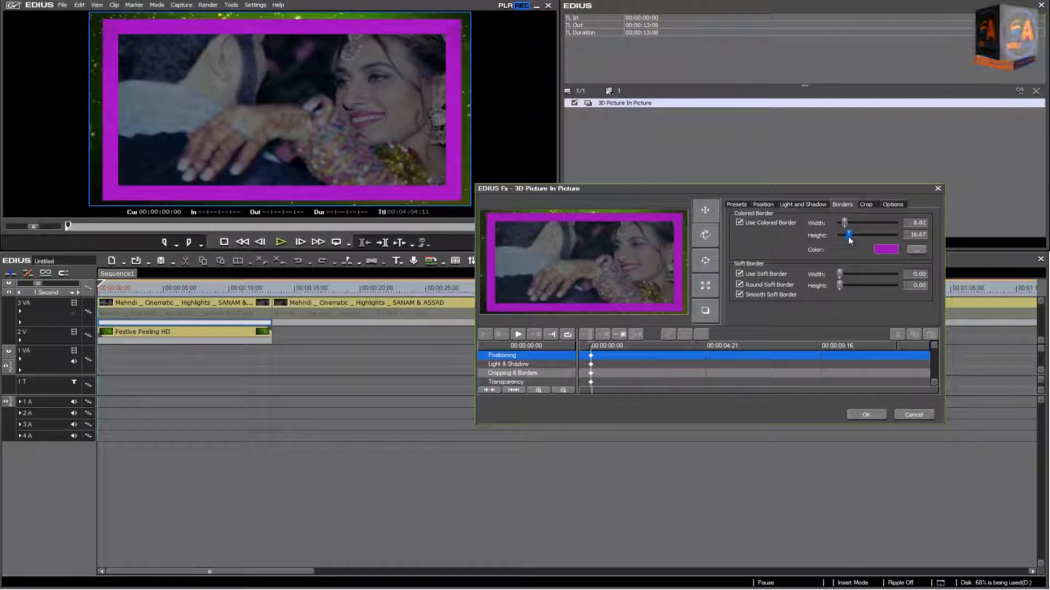
{"action": "left_click_drag", "start_coordinate": [850, 237], "coordinate": [819, 225]}
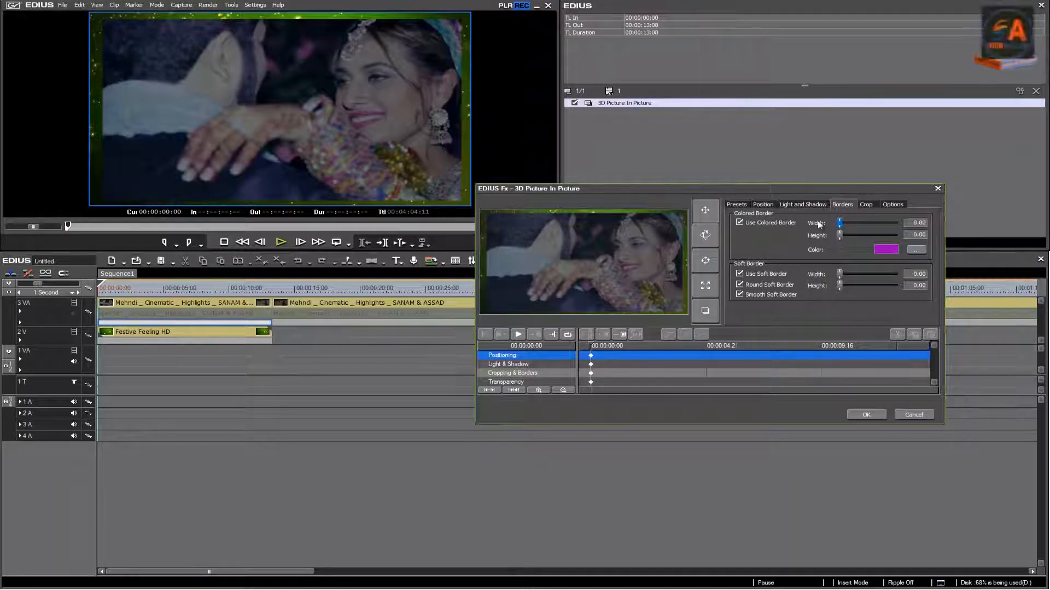
Step: Set the colored border's color to the orange-yellow swatch with red 255 and green 204
{"action": "left_click", "coordinate": [888, 250]}
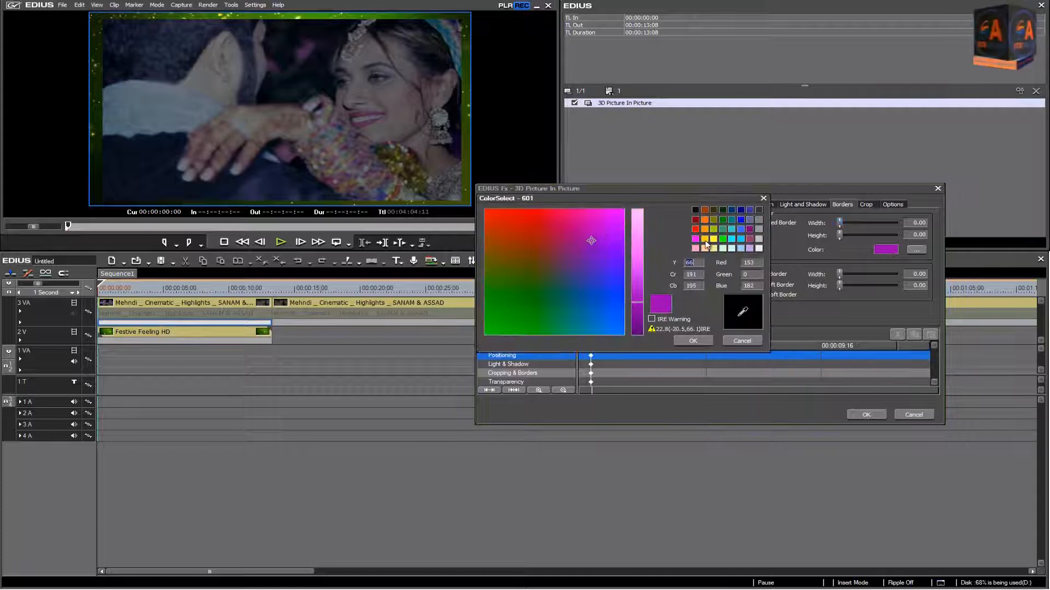
{"action": "left_click", "coordinate": [706, 240]}
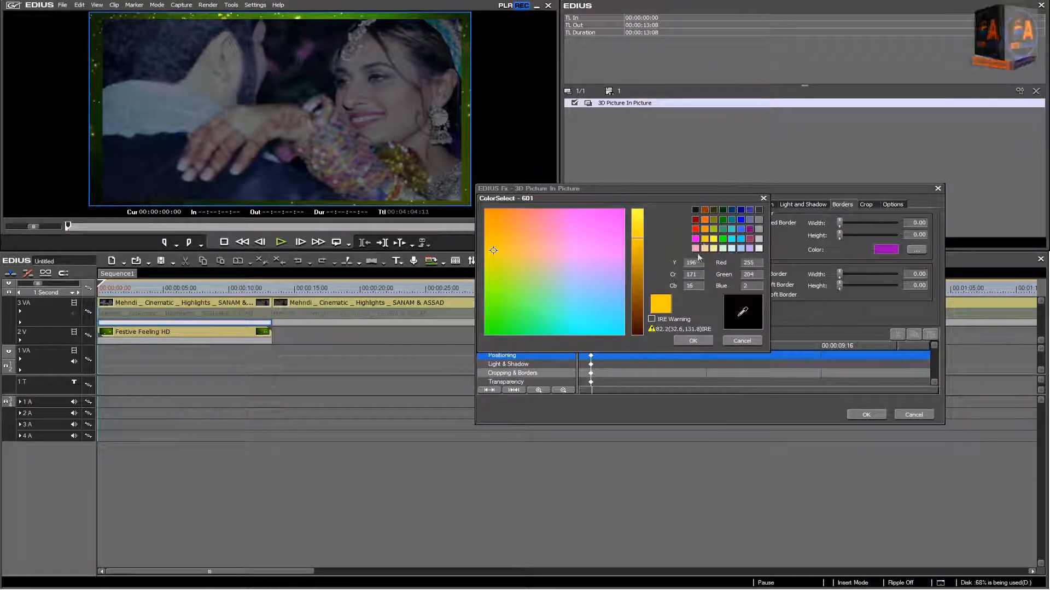
{"action": "left_click", "coordinate": [693, 340]}
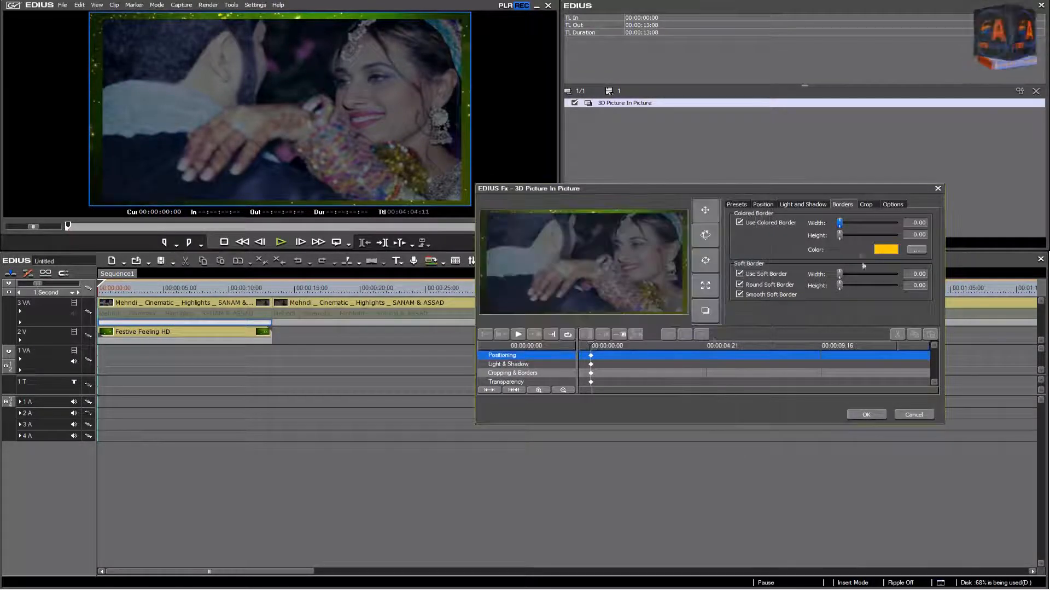
Step: Set the soft border of the wedding picture to width 15.69 and height 11.76, and accept the 3D Picture In Picture settings
{"action": "mouse_move", "coordinate": [841, 224]}
{"action": "left_mouse_down"}
{"action": "mouse_move", "coordinate": [848, 235]}
{"action": "mouse_move", "coordinate": [836, 224]}
{"action": "left_mouse_up"}
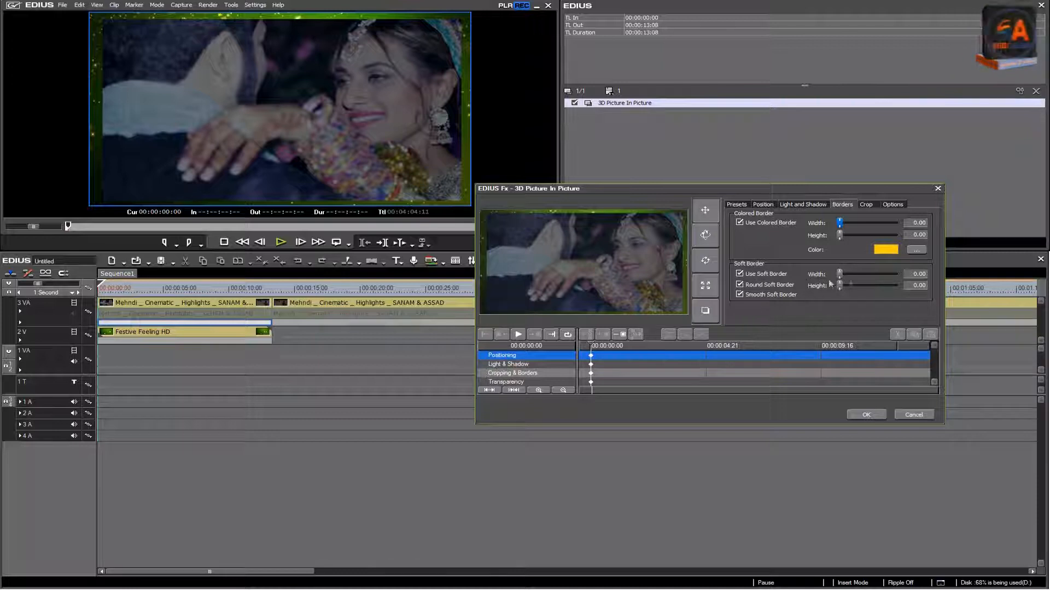
{"action": "left_click_drag", "start_coordinate": [841, 276], "coordinate": [847, 288]}
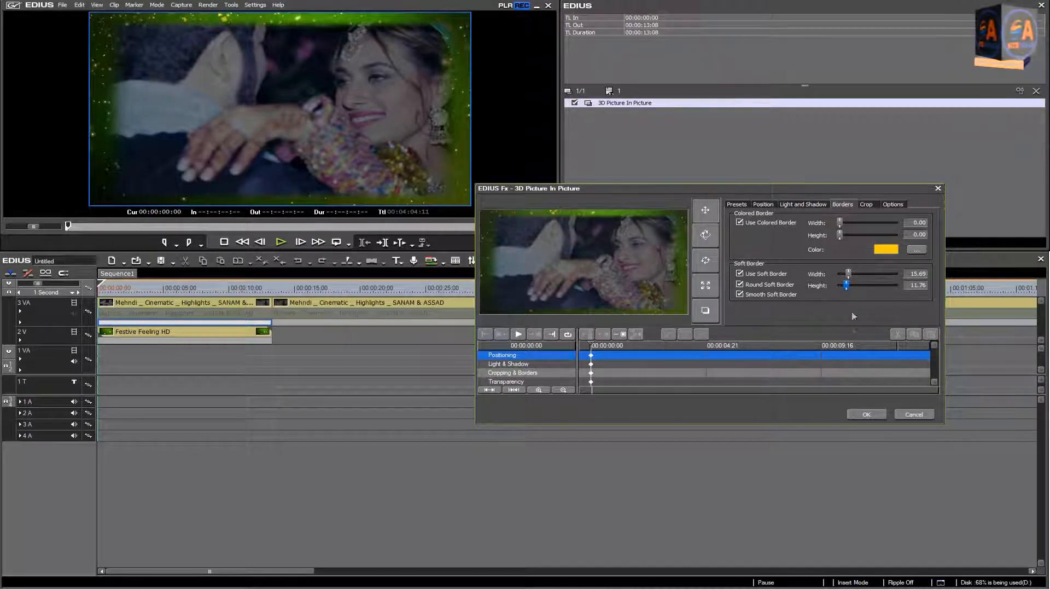
{"action": "left_click", "coordinate": [859, 414]}
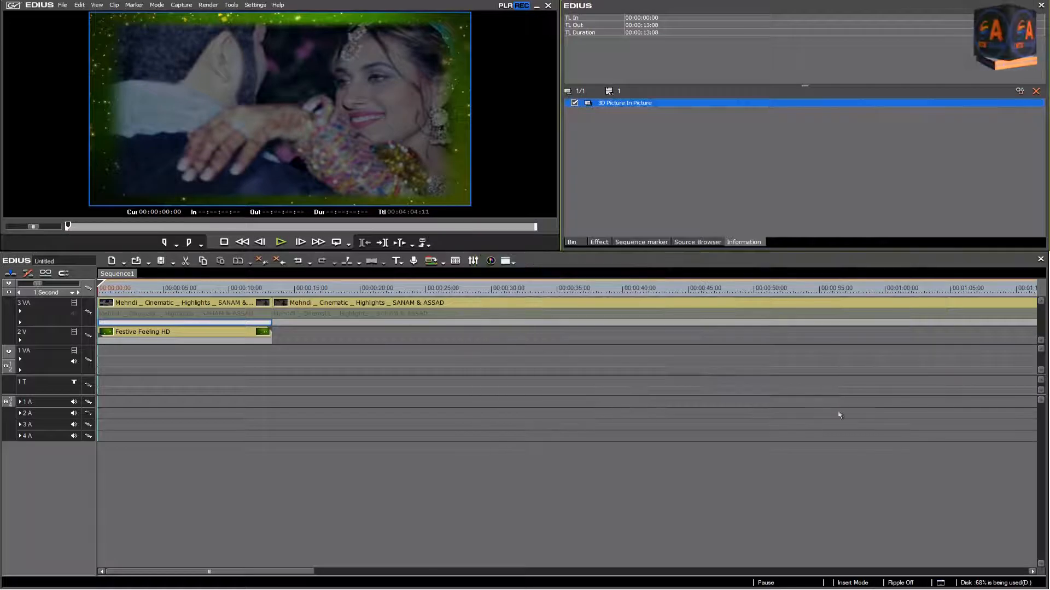
Step: Play the sequence full screen and in the preview to check the soft-edged wedding picture over the green background
{"action": "double_click", "coordinate": [298, 179]}
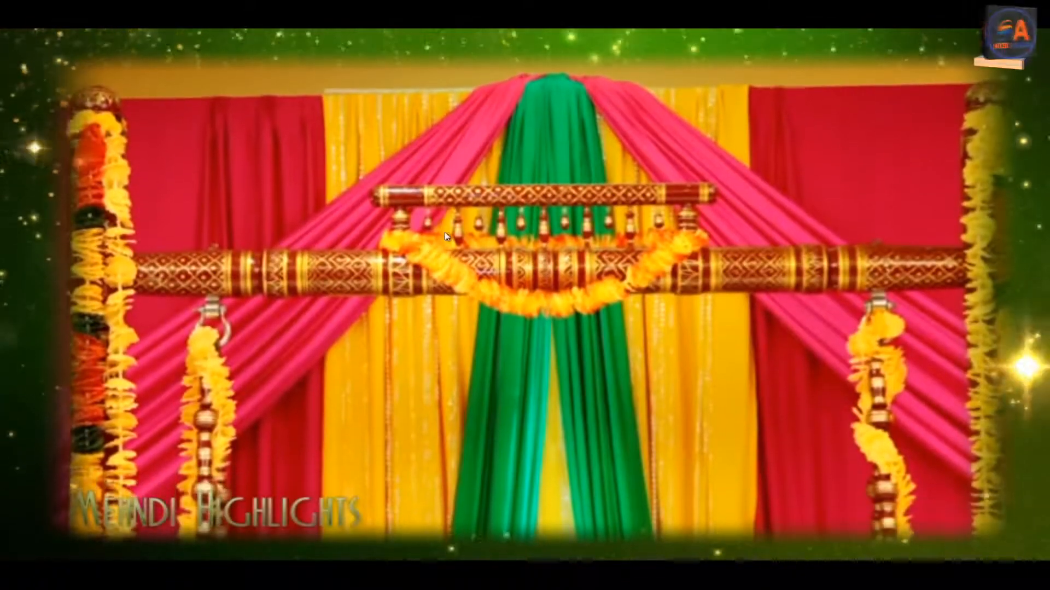
{"action": "key", "text": "Escape"}
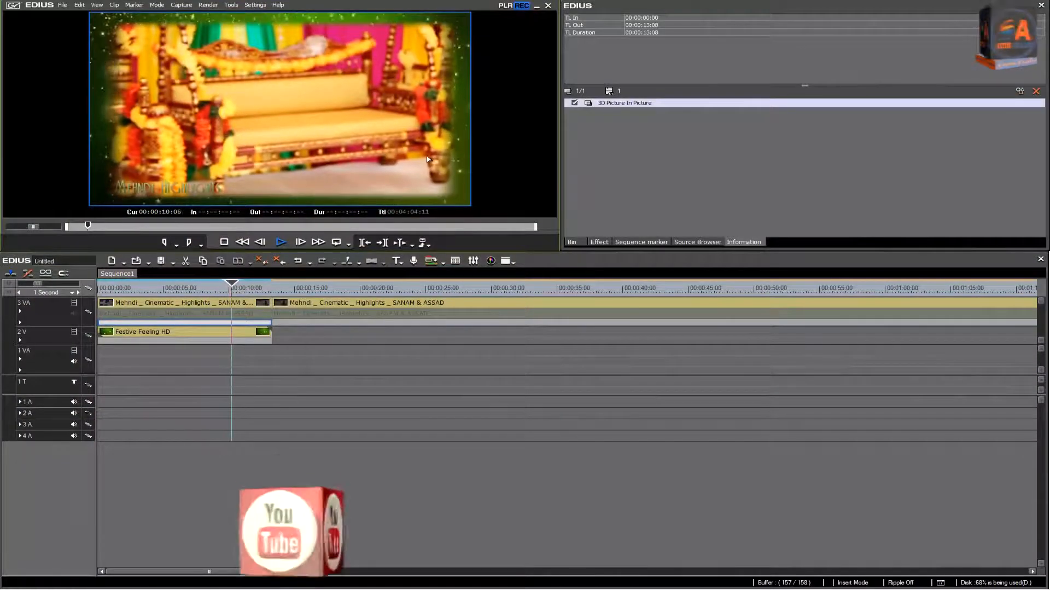
{"action": "left_click", "coordinate": [224, 242]}
{"action": "left_click_drag", "start_coordinate": [259, 284], "coordinate": [204, 293]}
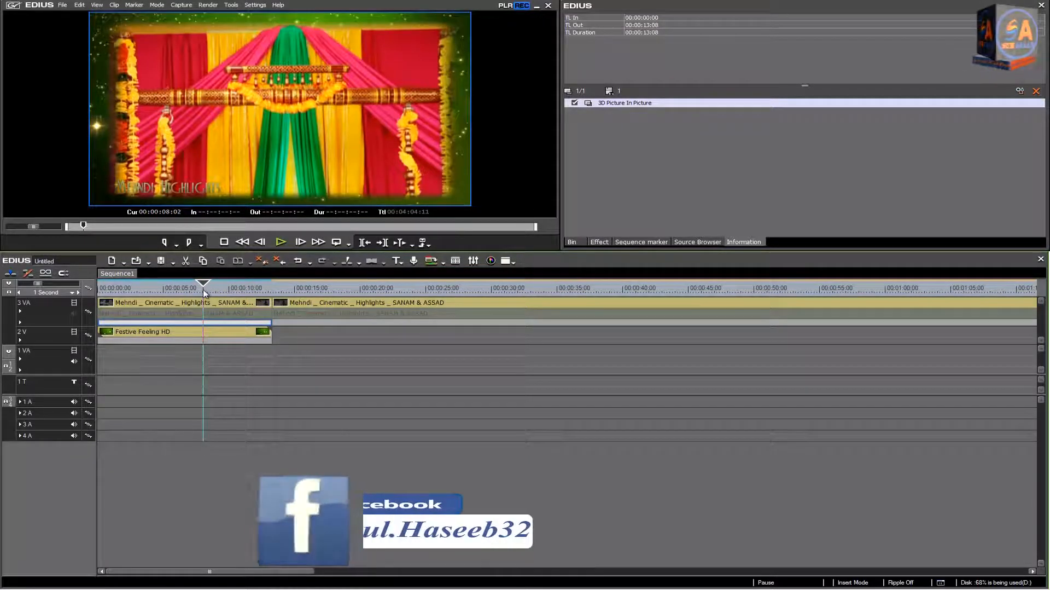
{"action": "double_click", "coordinate": [291, 171]}
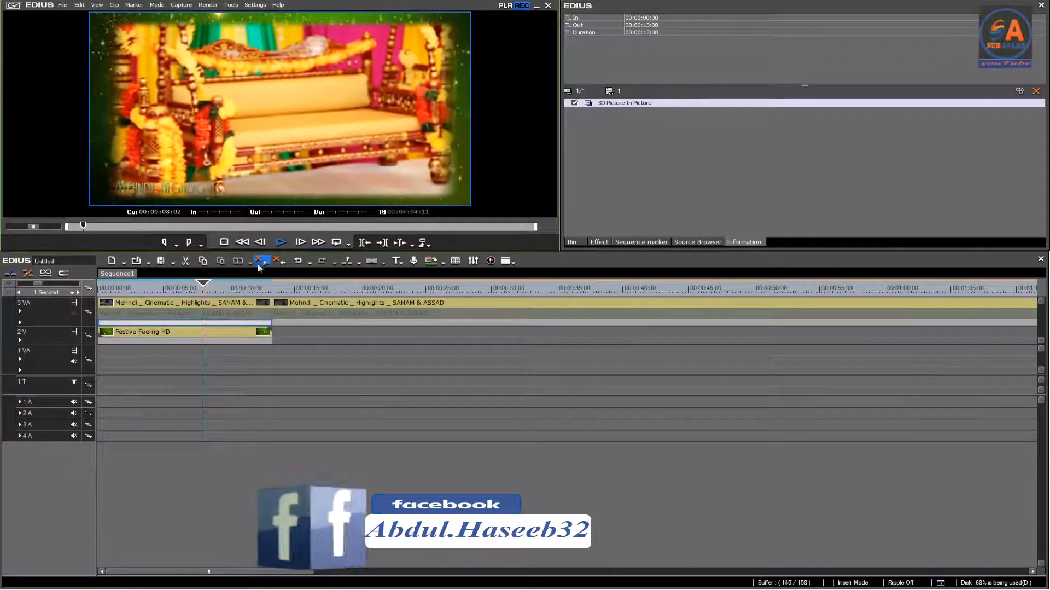
{"action": "mouse_move", "coordinate": [204, 284]}
{"action": "left_mouse_down"}
{"action": "mouse_move", "coordinate": [162, 284]}
{"action": "mouse_move", "coordinate": [212, 292]}
{"action": "left_mouse_up"}
{"action": "left_click", "coordinate": [281, 242]}
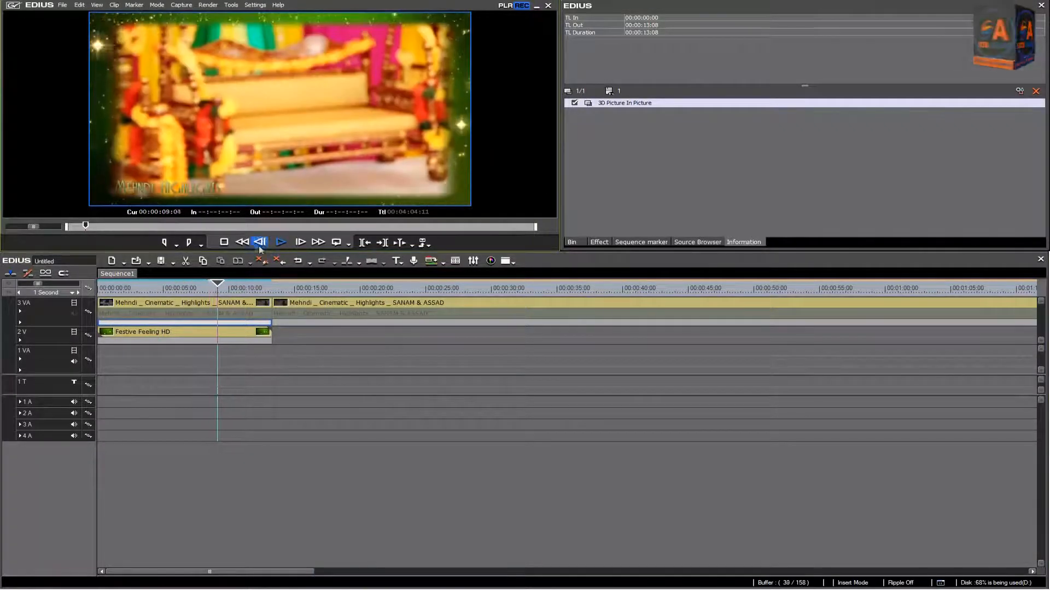
{"action": "left_click", "coordinate": [228, 244]}
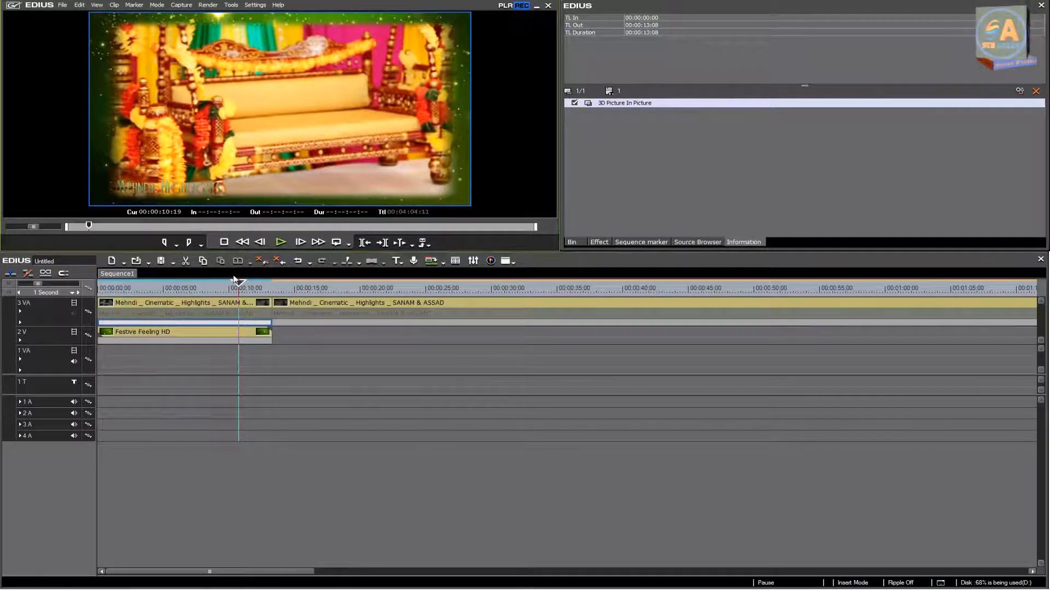
Step: Add a new VA track above track 3 VA
{"action": "right_click", "coordinate": [77, 304]}
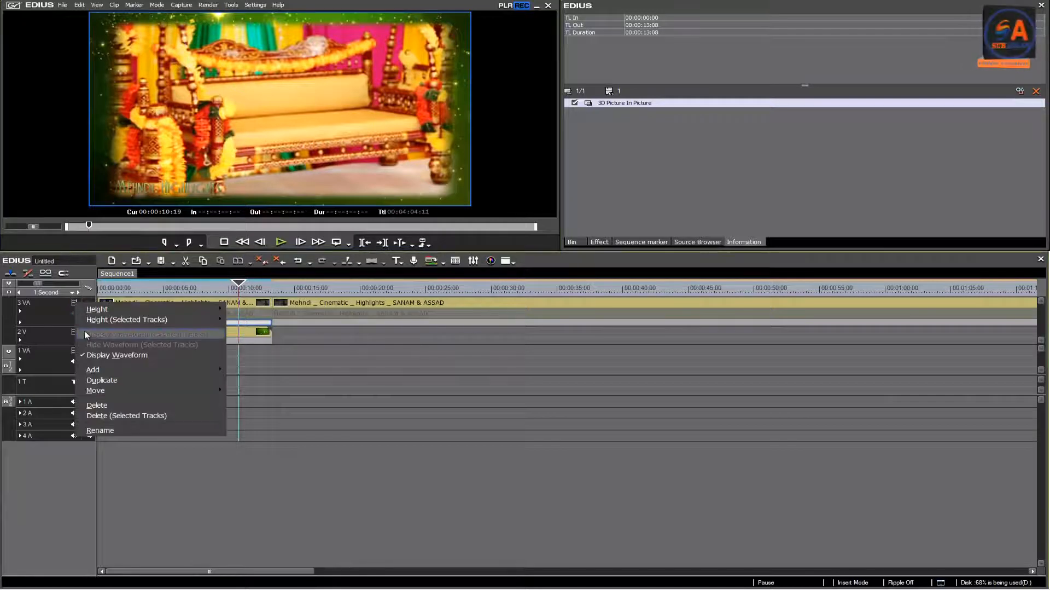
{"action": "mouse_move", "coordinate": [92, 371]}
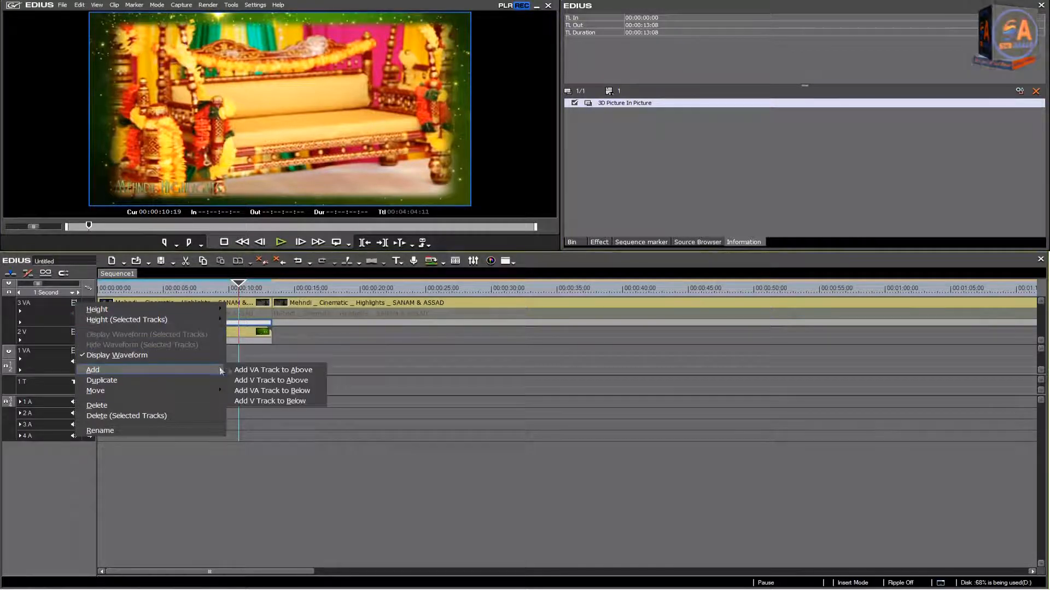
{"action": "left_click", "coordinate": [252, 369]}
{"action": "left_click", "coordinate": [504, 463]}
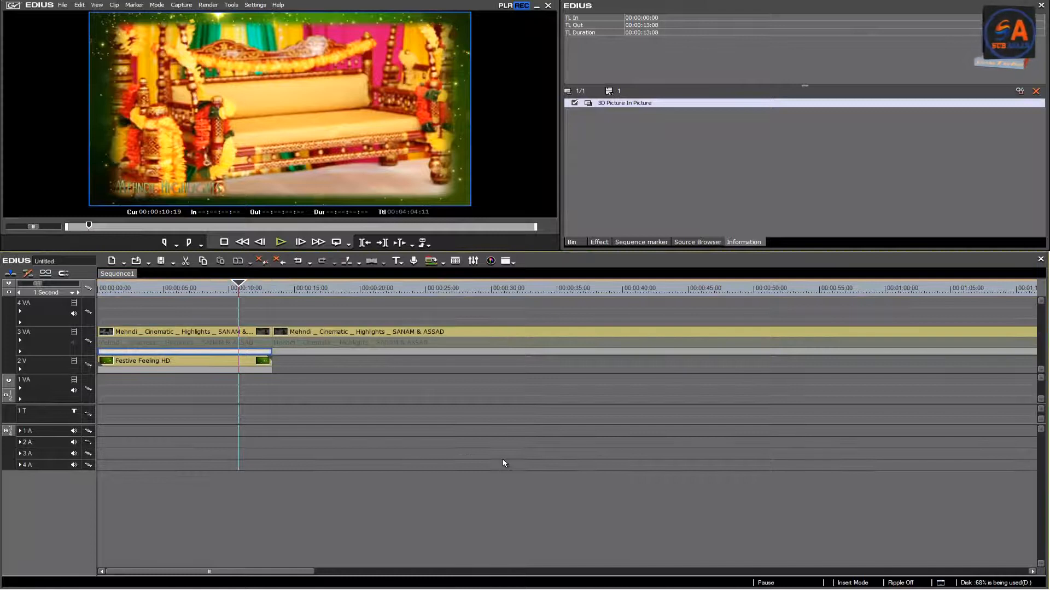
Step: Split the second highlights clip on 3 VA at 00:00:17:18 and 00:00:21:03, and copy the section between the cuts
{"action": "left_click_drag", "start_coordinate": [245, 285], "coordinate": [335, 305]}
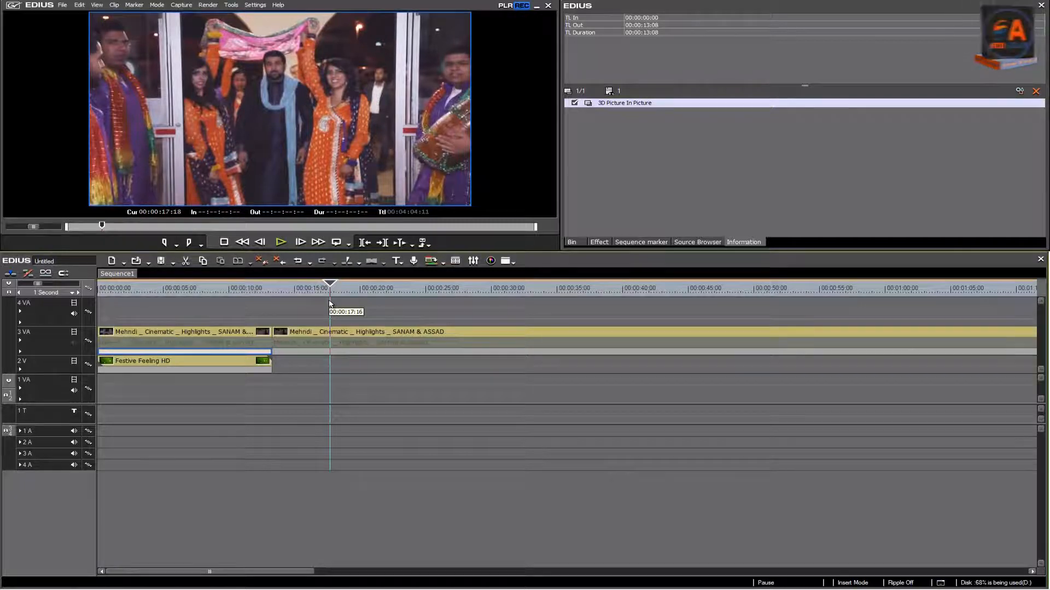
{"action": "left_click", "coordinate": [345, 332]}
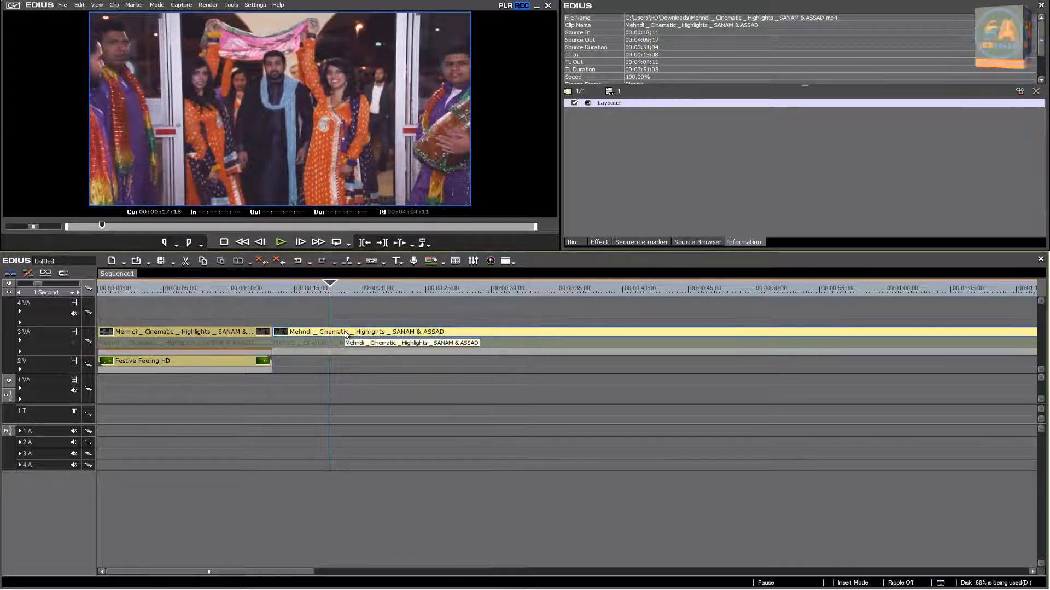
{"action": "key", "text": "c"}
{"action": "left_click", "coordinate": [348, 286]}
{"action": "left_click_drag", "start_coordinate": [348, 285], "coordinate": [375, 288]}
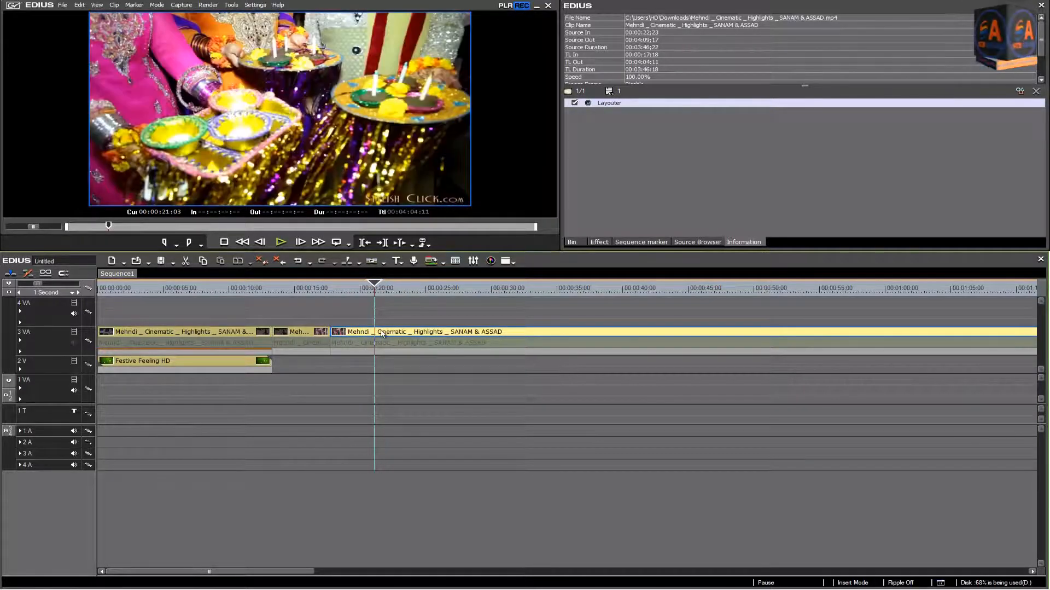
{"action": "key", "text": "c"}
{"action": "left_click", "coordinate": [357, 333]}
{"action": "right_click", "coordinate": [357, 332]}
Step: Undo the two cuts in the second highlights clip
{"action": "left_click", "coordinate": [388, 287]}
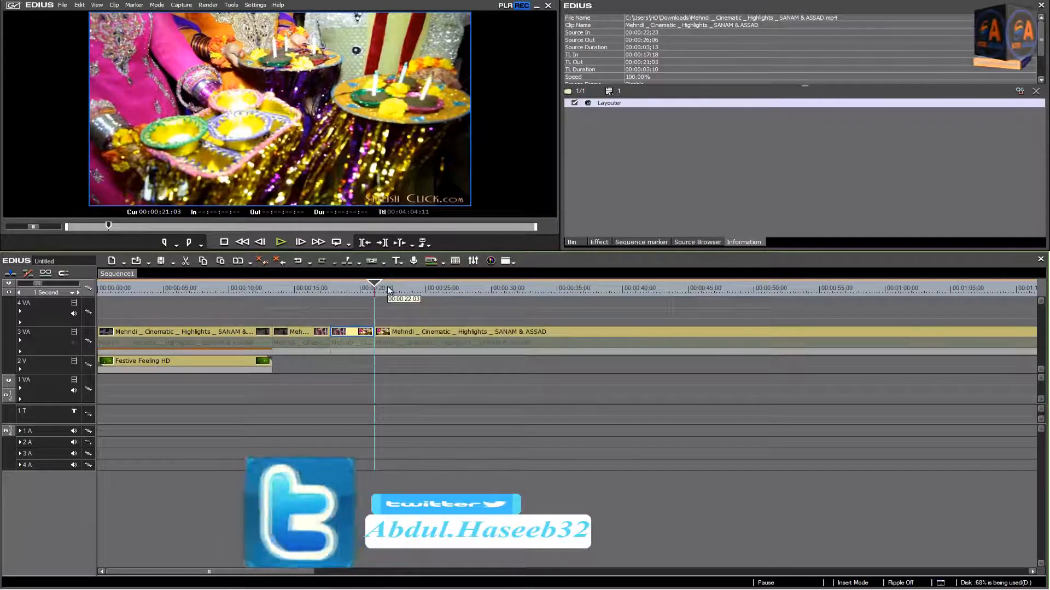
{"action": "key", "text": "ctrl+z"}
{"action": "key", "text": "ctrl+z"}
Step: Paste the copied section onto track 4 VA at 00:00:06:20 and mute that track's audio
{"action": "left_click_drag", "start_coordinate": [330, 283], "coordinate": [188, 276]}
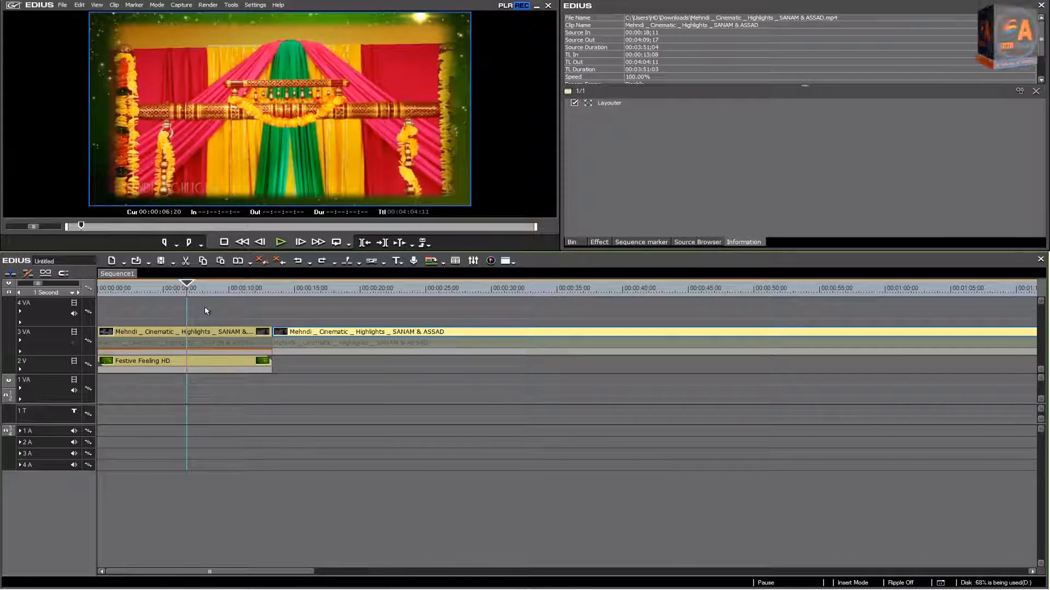
{"action": "right_click", "coordinate": [203, 308]}
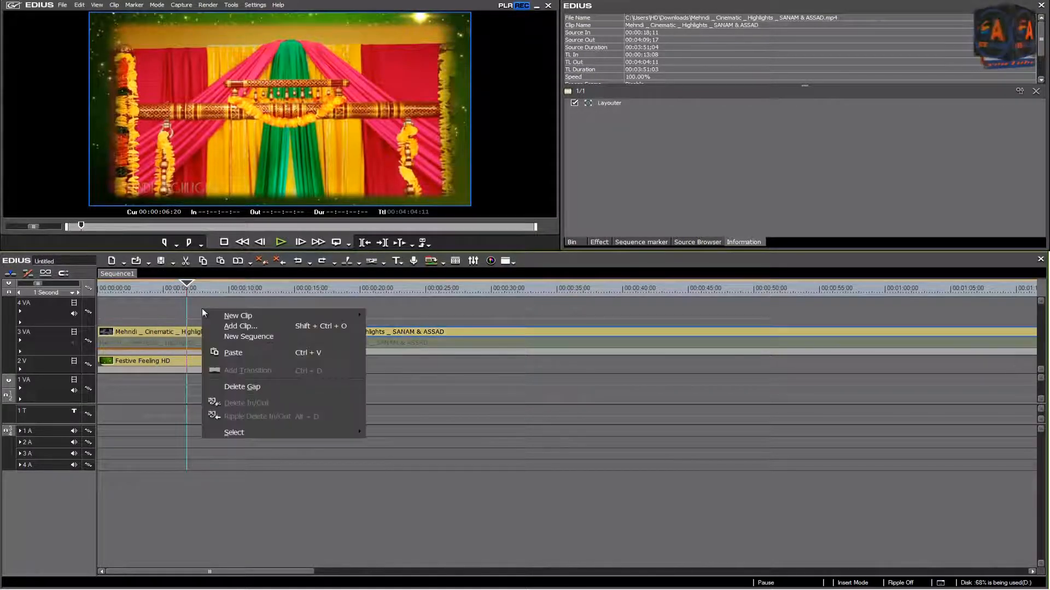
{"action": "left_click", "coordinate": [231, 354]}
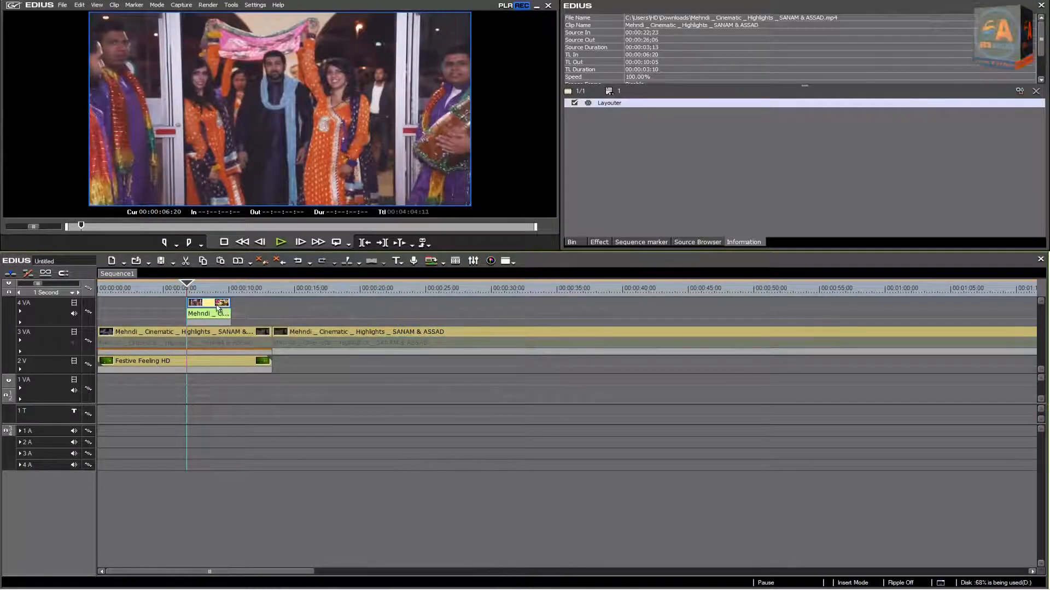
{"action": "left_click", "coordinate": [74, 313]}
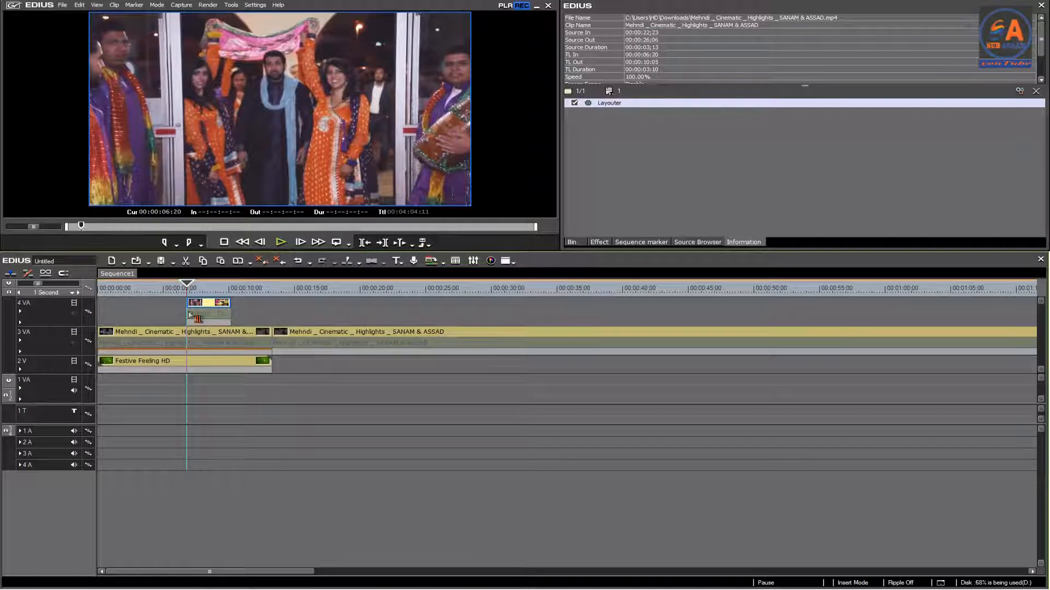
Step: Apply the 3D Picture In Picture keyer to the pasted clip on 4 VA and open its settings
{"action": "left_click", "coordinate": [602, 242]}
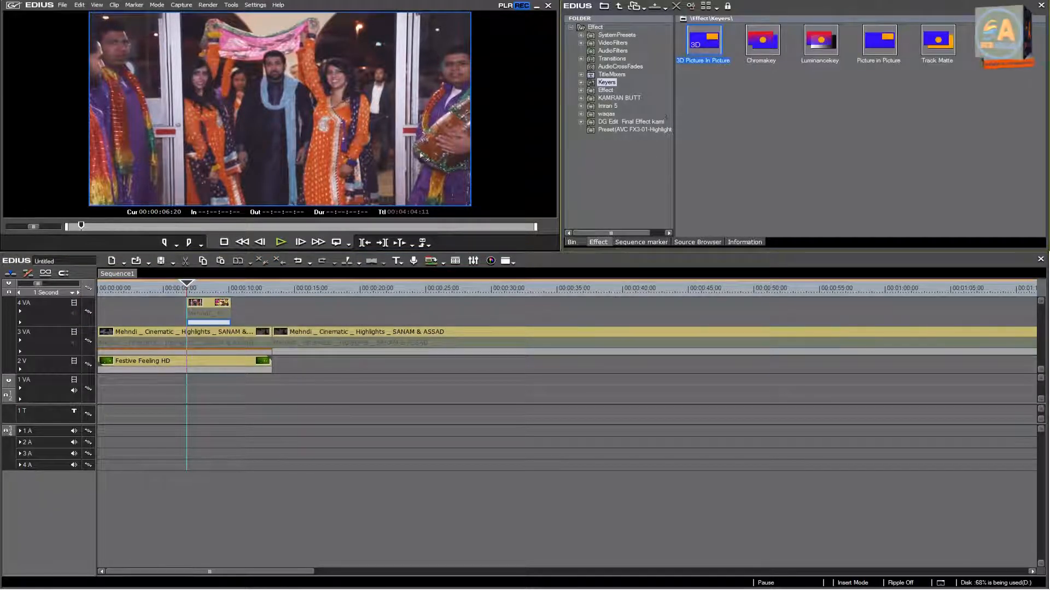
{"action": "left_click_drag", "start_coordinate": [224, 323], "coordinate": [225, 324]}
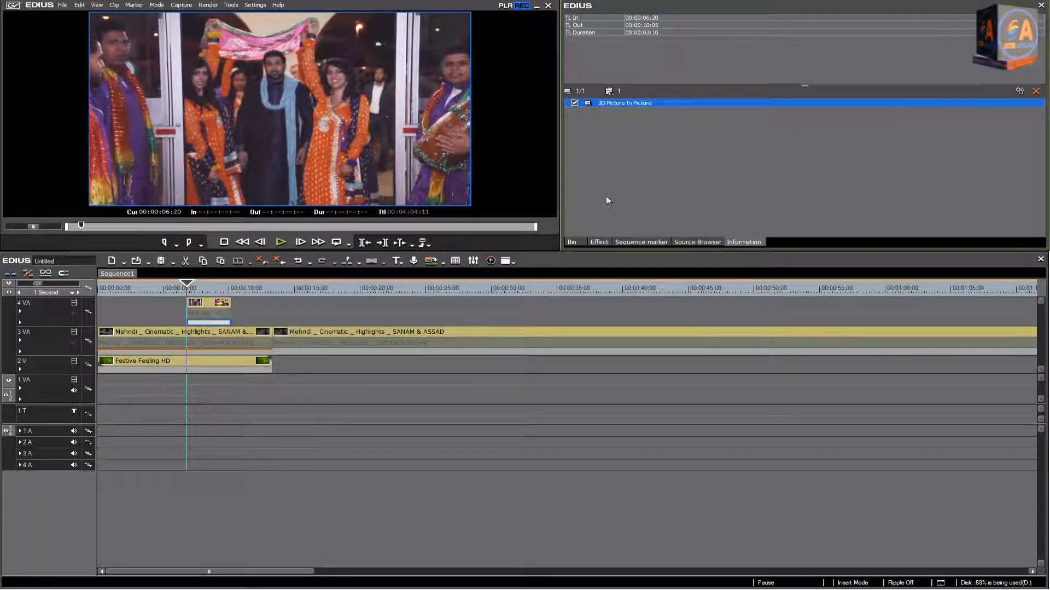
{"action": "double_click", "coordinate": [627, 103]}
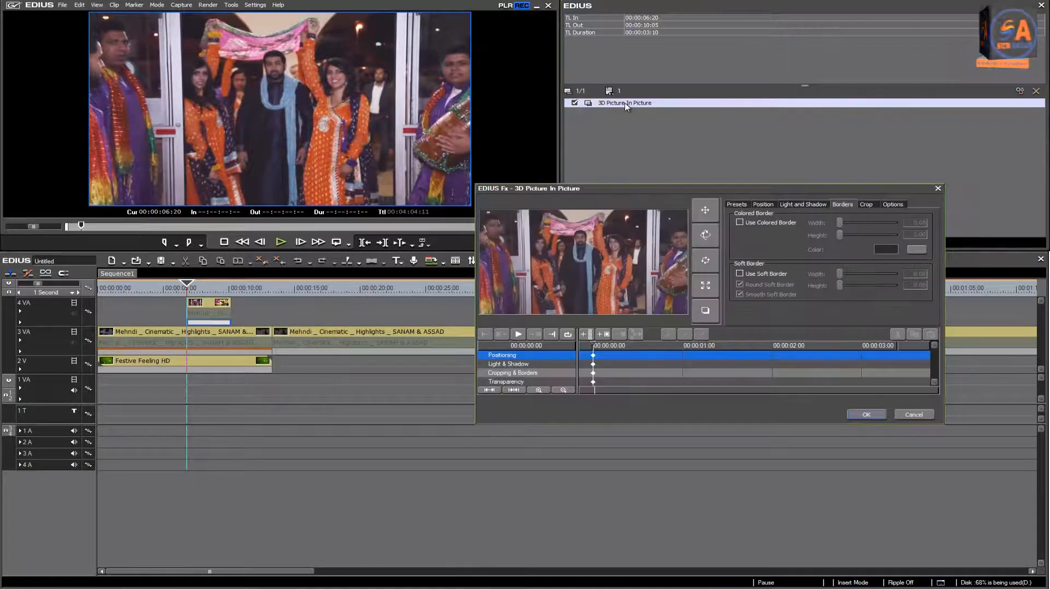
Step: Give the 4 VA clip the Multi Zoom preset and accept the settings
{"action": "left_click", "coordinate": [758, 205]}
{"action": "left_click", "coordinate": [743, 207]}
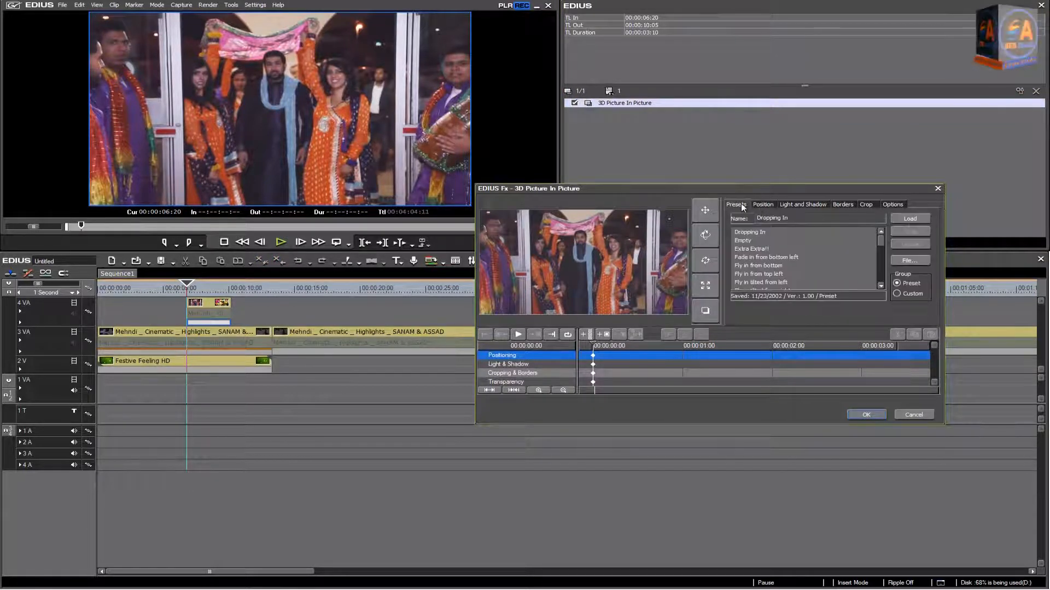
{"action": "left_click_drag", "start_coordinate": [882, 242], "coordinate": [883, 252]}
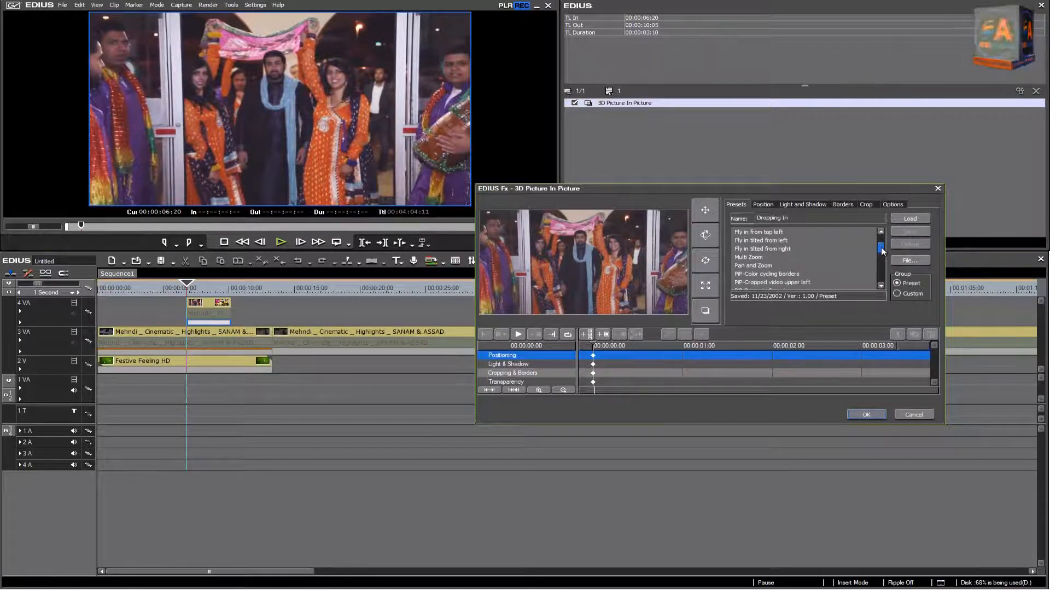
{"action": "left_click", "coordinate": [757, 258]}
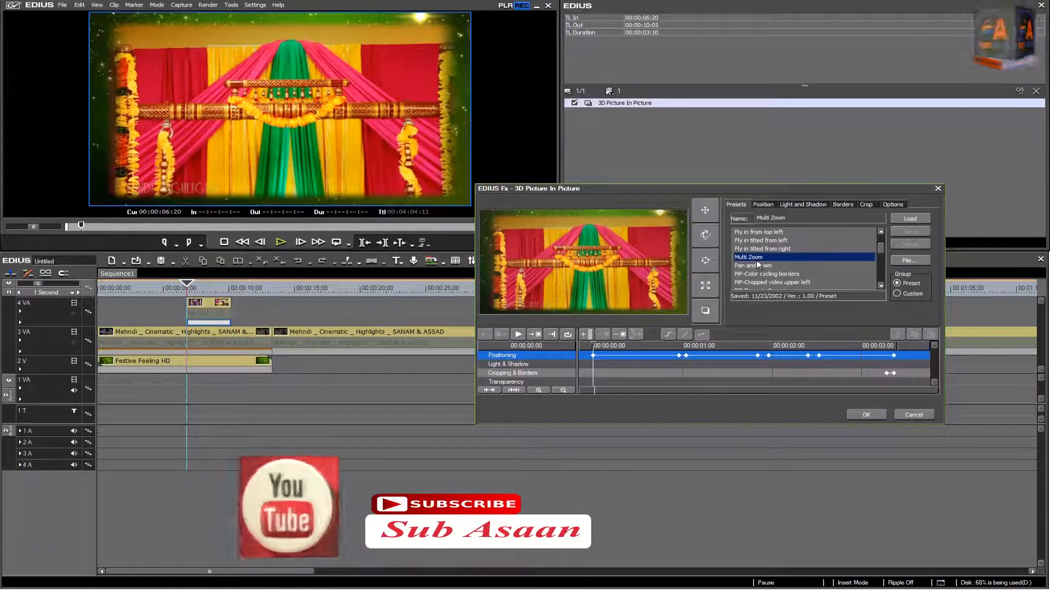
{"action": "left_click", "coordinate": [867, 415]}
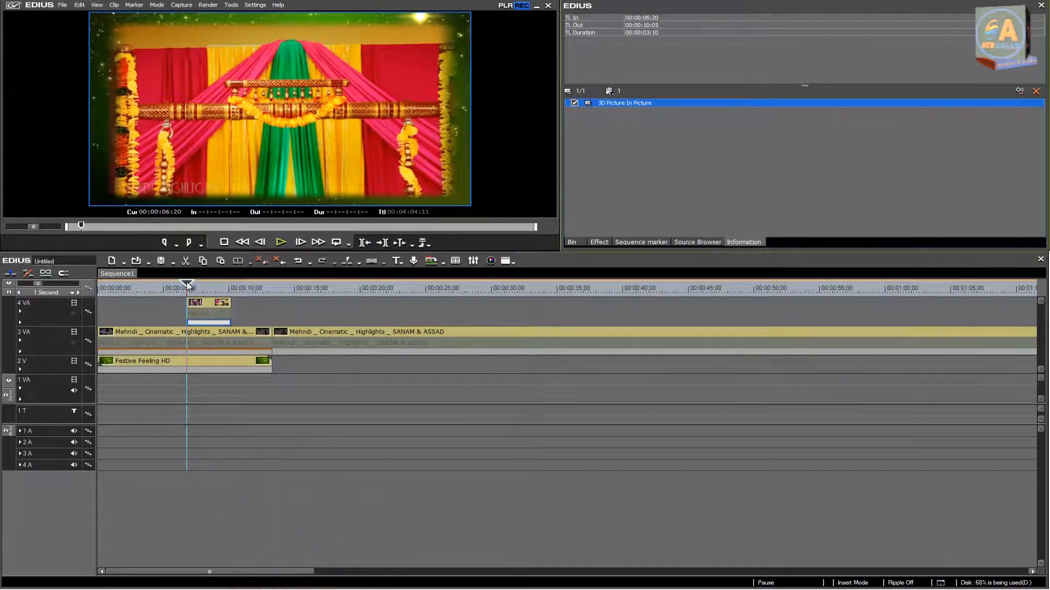
Step: Play the sequence from the start and again from 00:00:06:20 to check the Multi Zoom animation of the 4 VA clip
{"action": "key", "text": "Home"}
{"action": "left_click", "coordinate": [279, 245]}
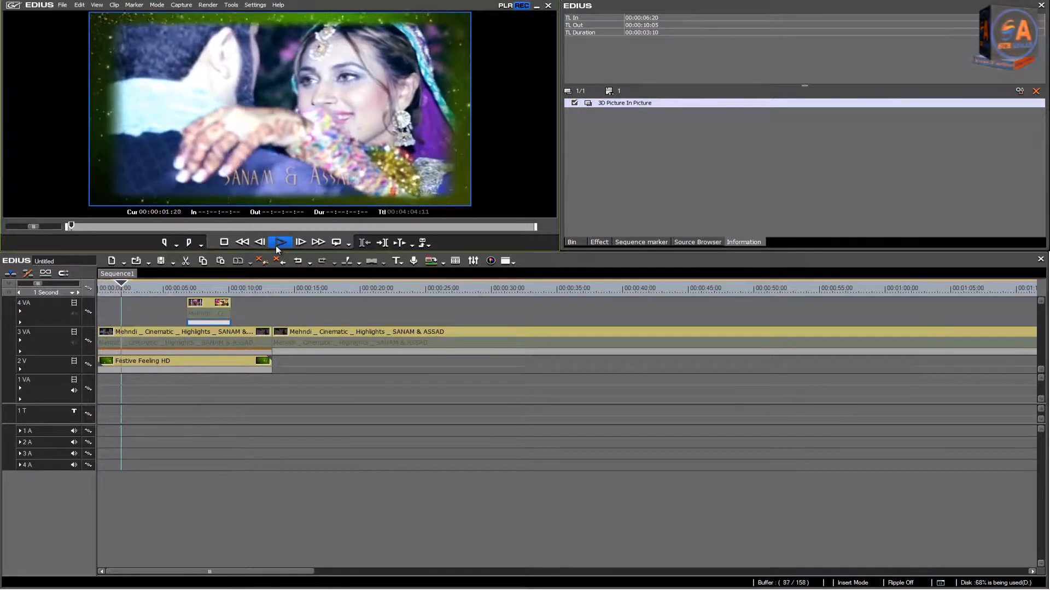
{"action": "double_click", "coordinate": [314, 192]}
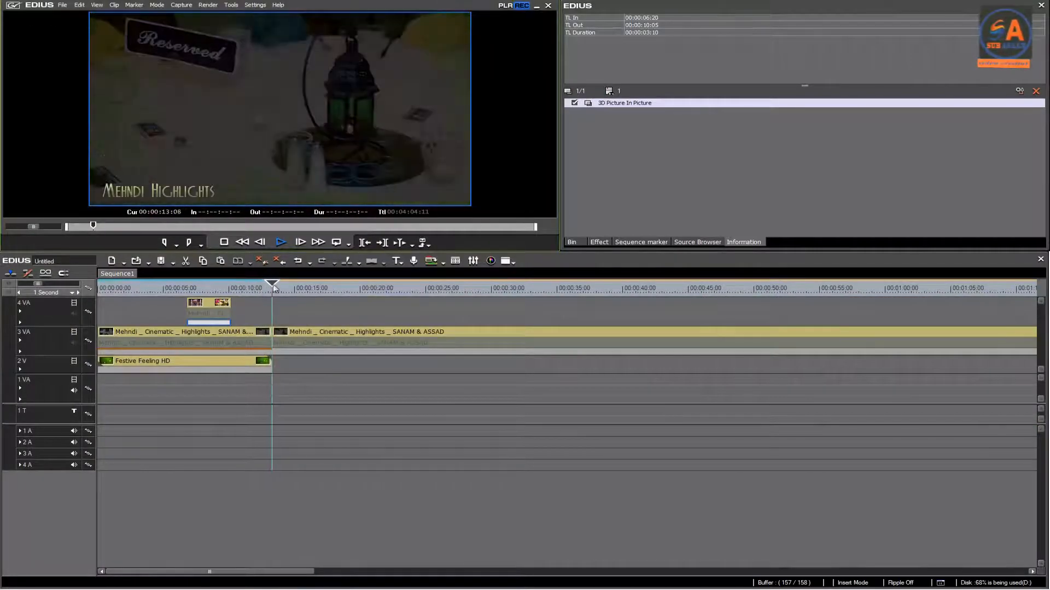
{"action": "left_click", "coordinate": [228, 285]}
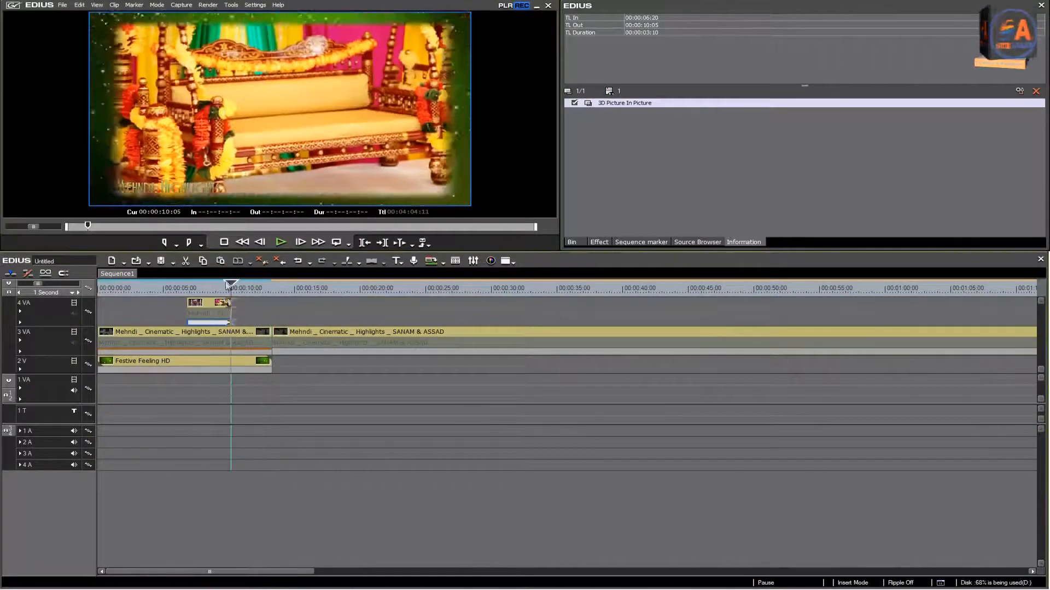
{"action": "left_click_drag", "start_coordinate": [228, 284], "coordinate": [188, 283]}
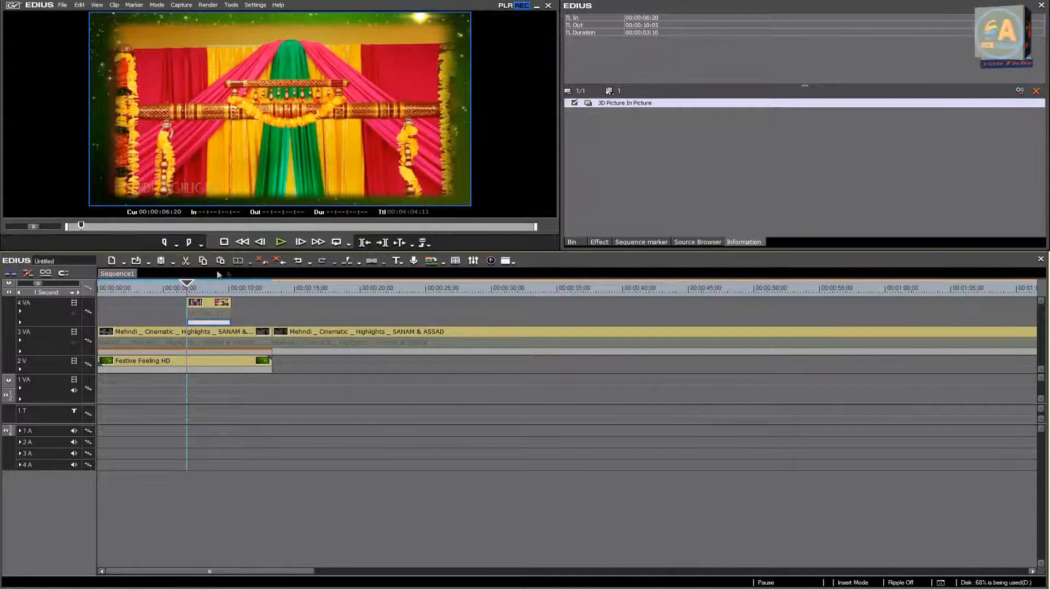
{"action": "left_click", "coordinate": [280, 242]}
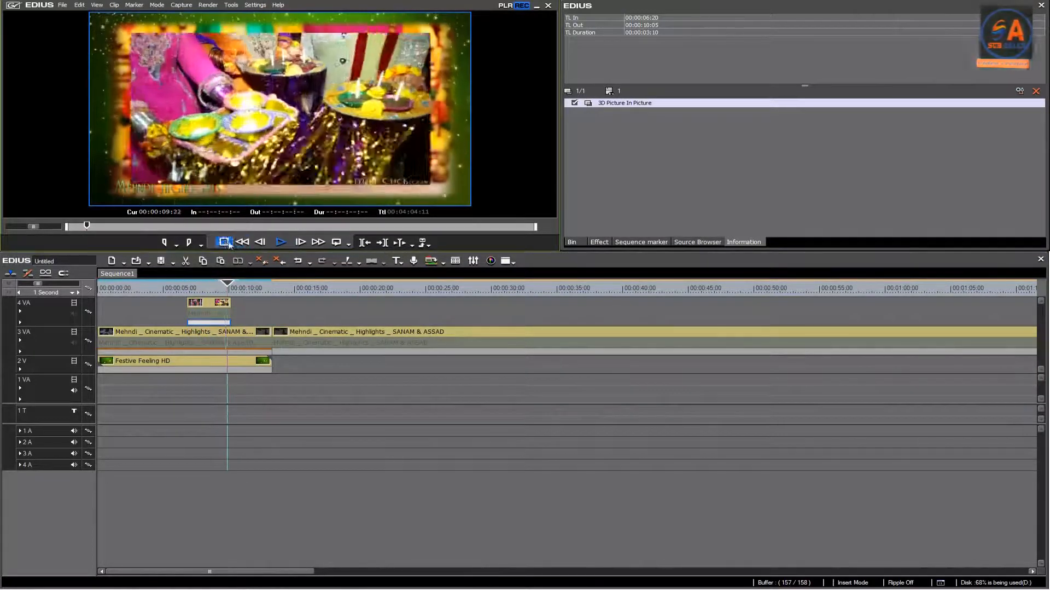
{"action": "left_click", "coordinate": [224, 242]}
Step: Give the 4 VA clip's 3D Picture In Picture a purple colored border with width 8.82 and height 2.94
{"action": "left_click", "coordinate": [211, 287]}
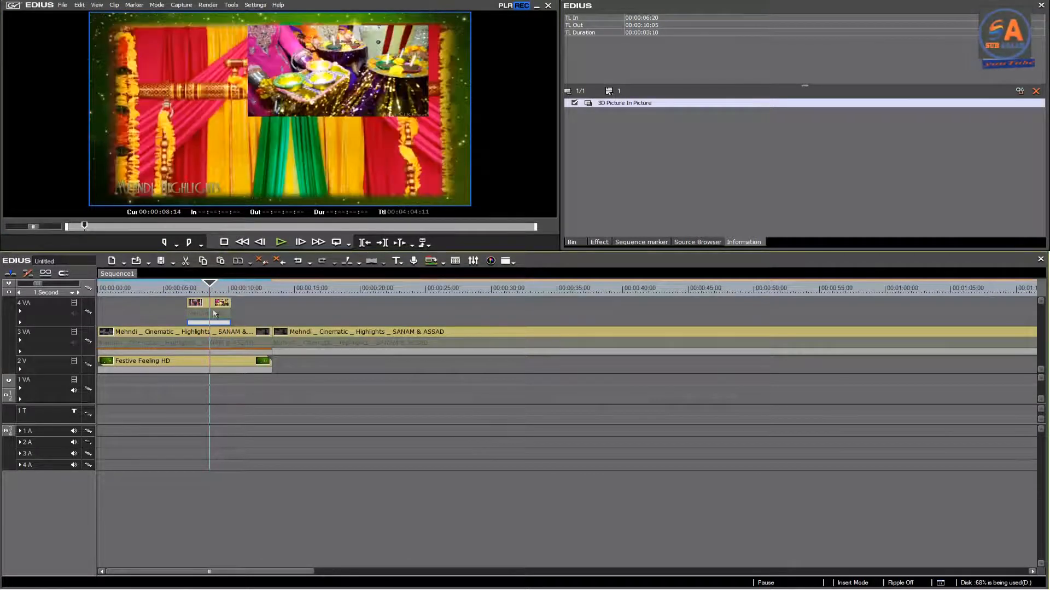
{"action": "double_click", "coordinate": [624, 103]}
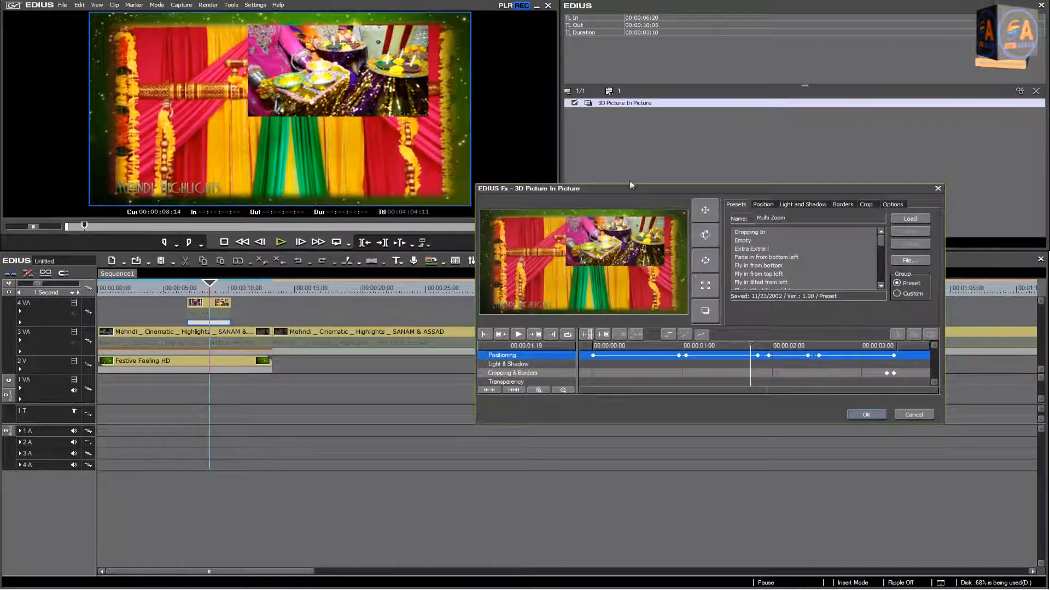
{"action": "left_click", "coordinate": [843, 204]}
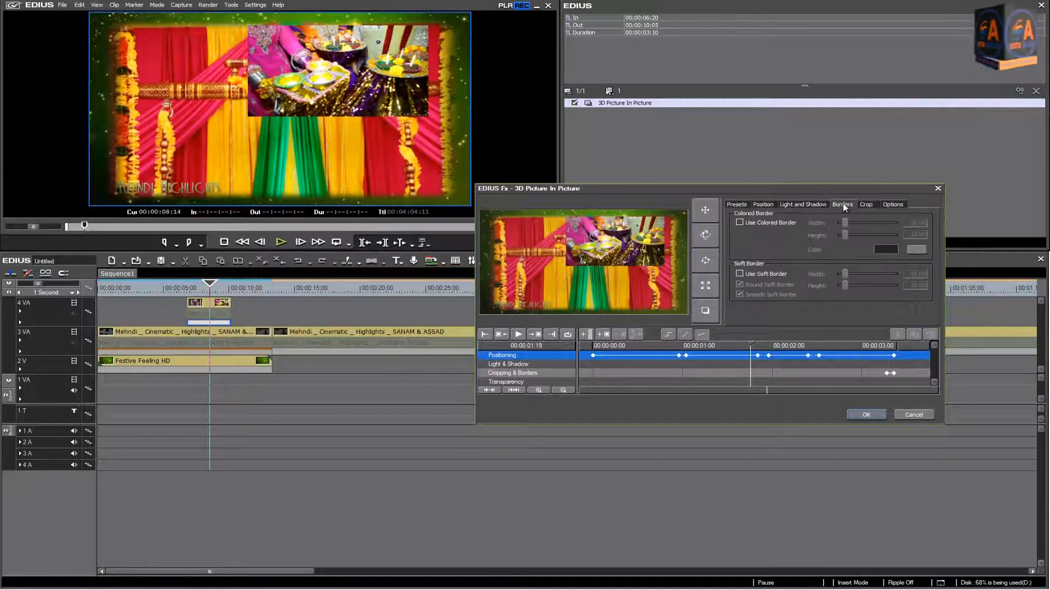
{"action": "left_click", "coordinate": [741, 222]}
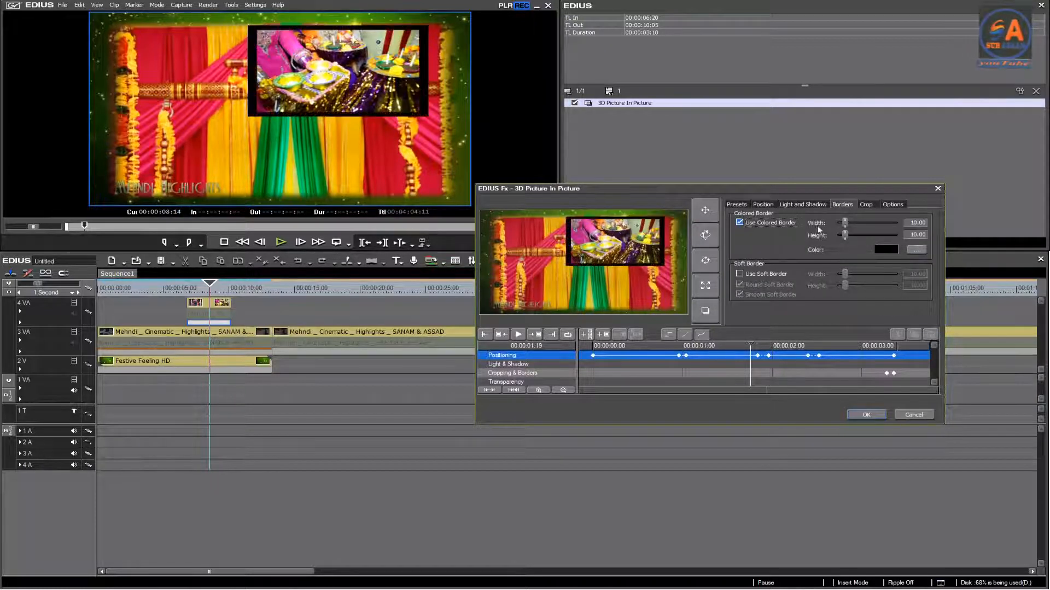
{"action": "left_click", "coordinate": [882, 251]}
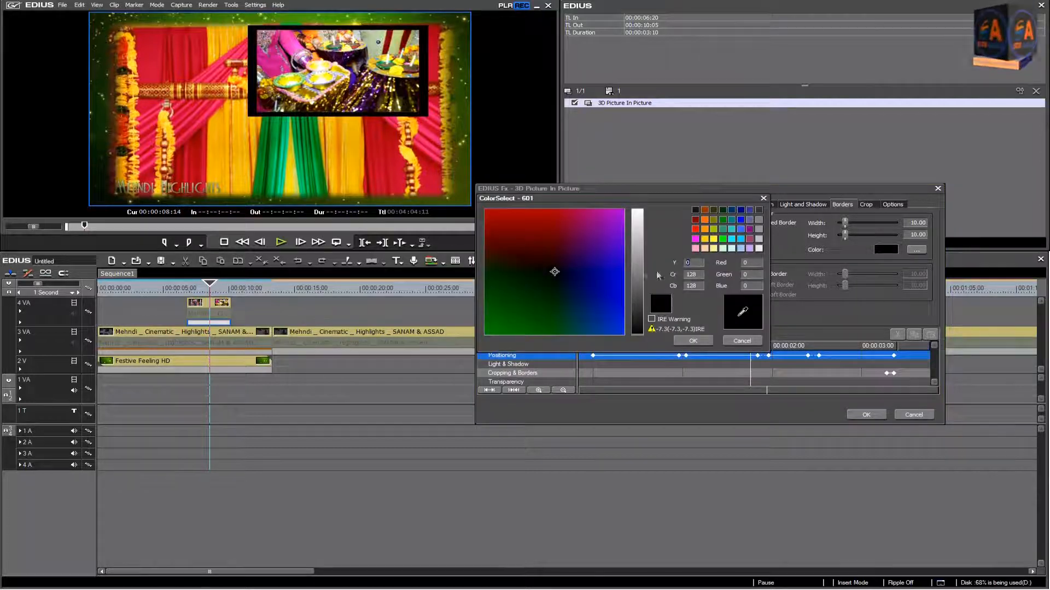
{"action": "left_click", "coordinate": [593, 223]}
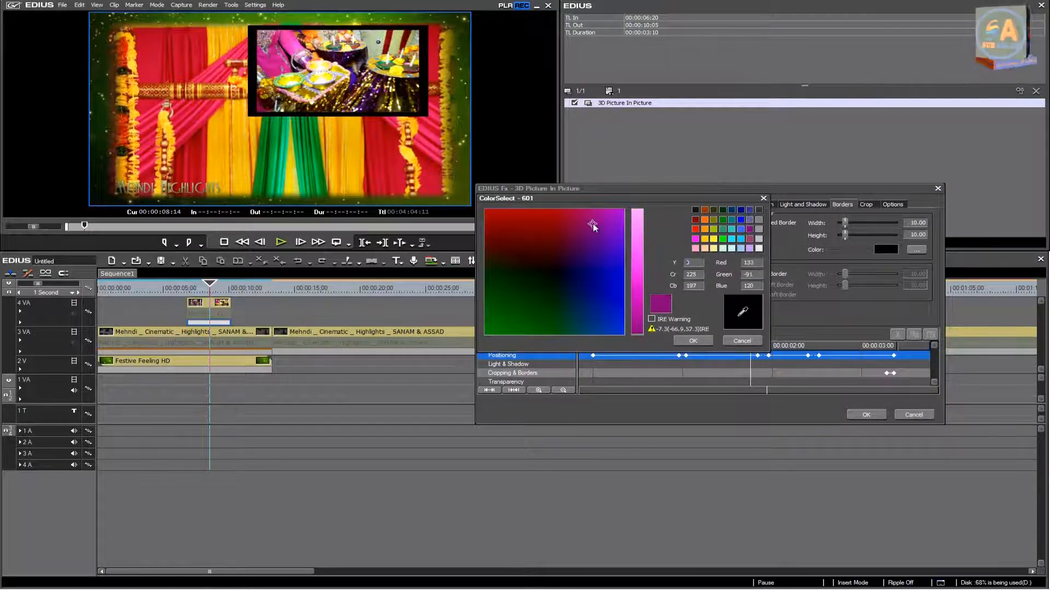
{"action": "left_click", "coordinate": [704, 343]}
{"action": "left_click_drag", "start_coordinate": [846, 237], "coordinate": [845, 227]}
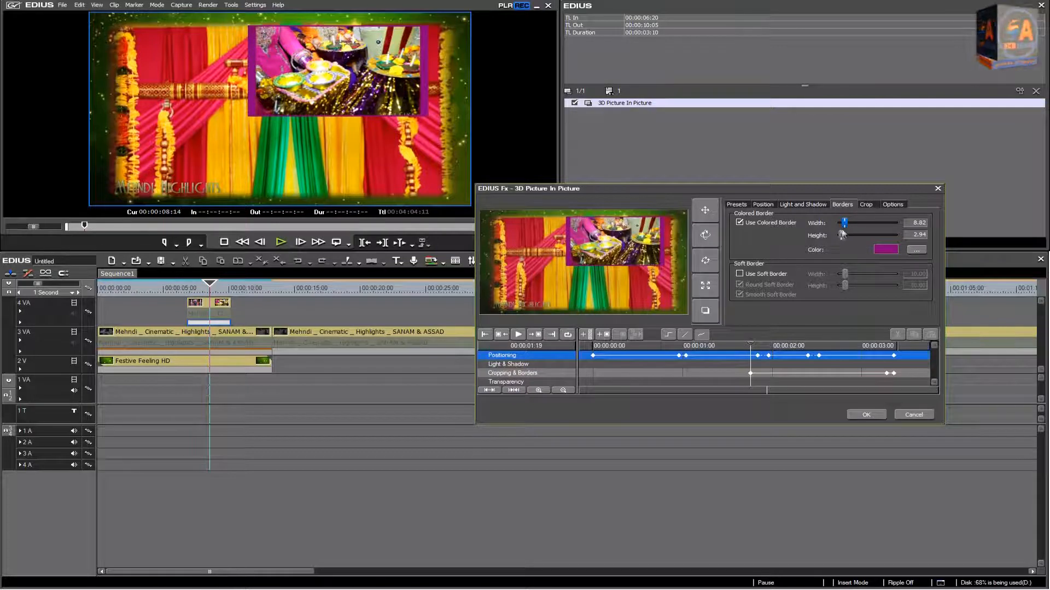
{"action": "left_click", "coordinate": [864, 414]}
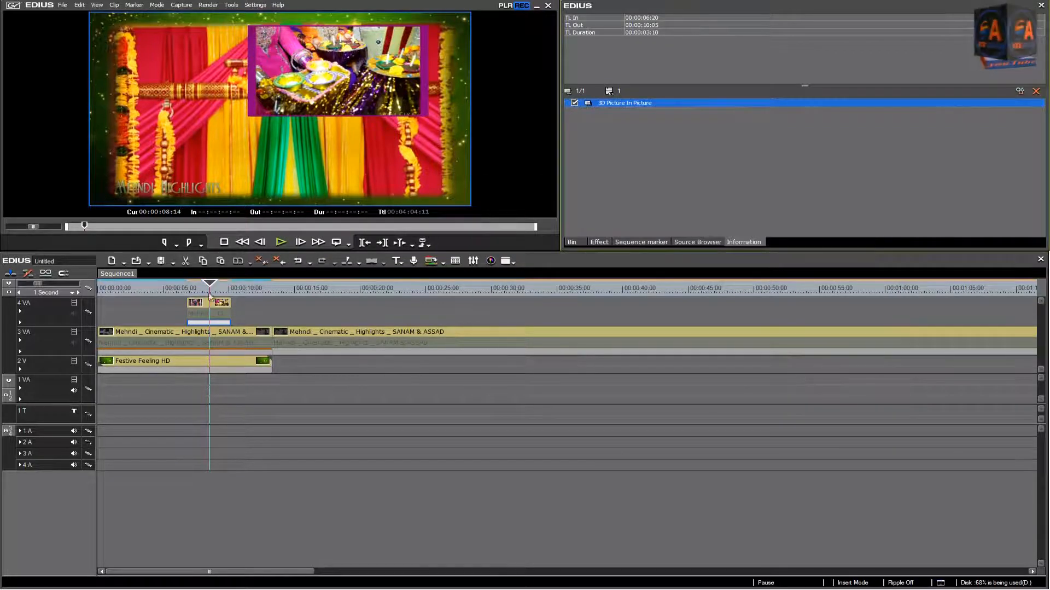
Step: Play the sequence from 00:00:06:20 to check the bordered clip, and inspect the end of the Festive Feeling section
{"action": "left_click_drag", "start_coordinate": [209, 286], "coordinate": [188, 286]}
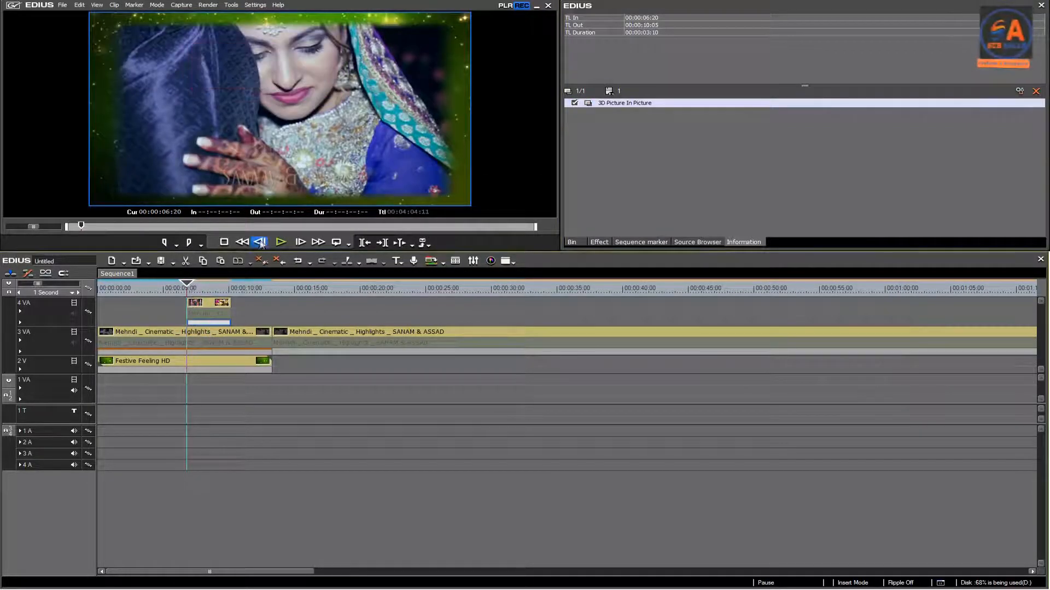
{"action": "left_click", "coordinate": [281, 243]}
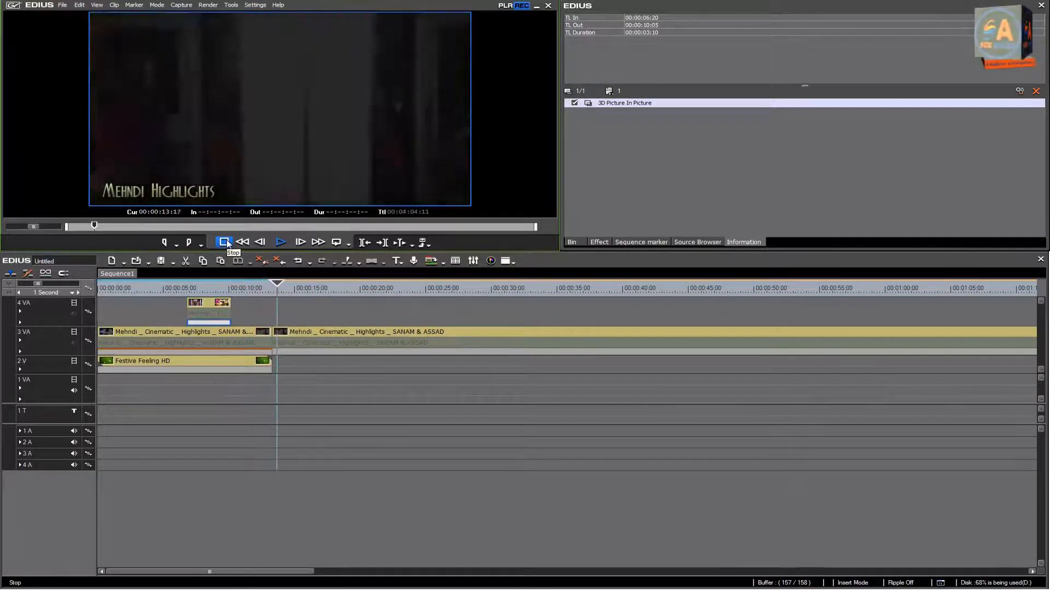
{"action": "left_click", "coordinate": [224, 242]}
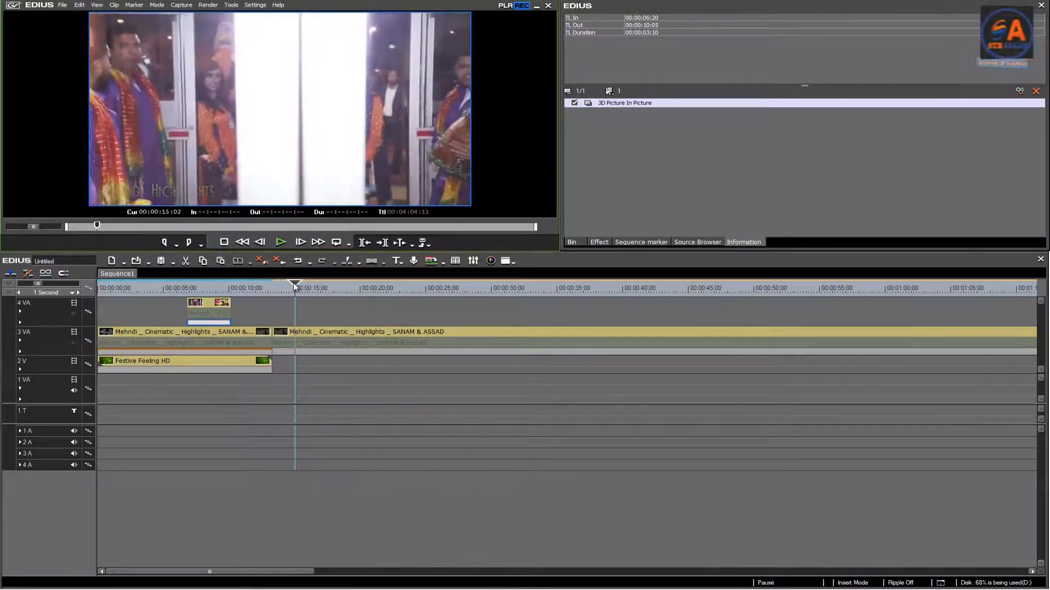
{"action": "left_click_drag", "start_coordinate": [295, 285], "coordinate": [272, 286]}
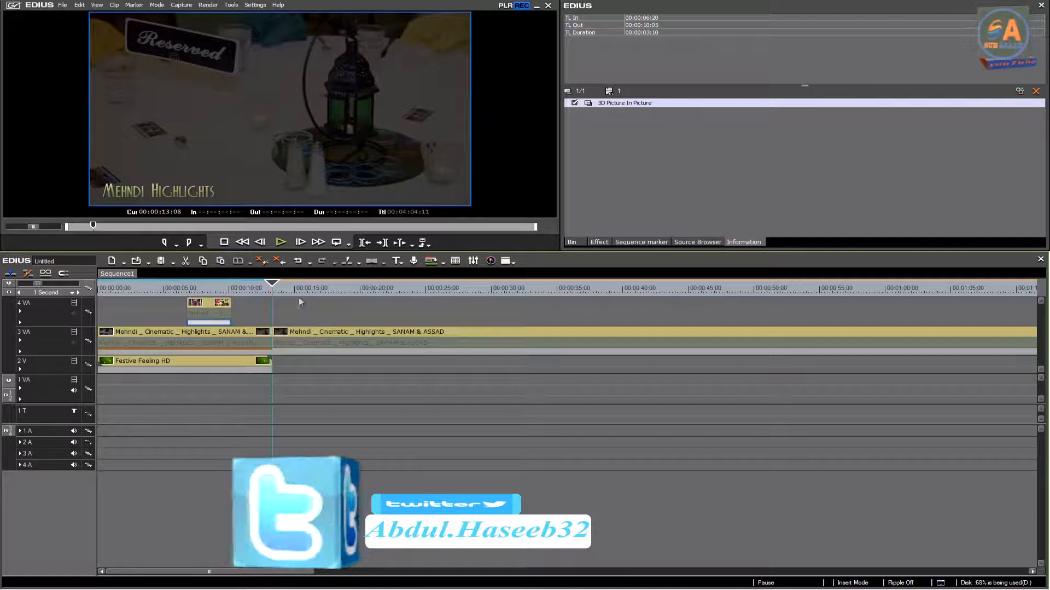
{"action": "mouse_move", "coordinate": [267, 285]}
{"action": "left_mouse_down"}
{"action": "mouse_move", "coordinate": [249, 286]}
{"action": "mouse_move", "coordinate": [268, 290]}
{"action": "left_mouse_up"}
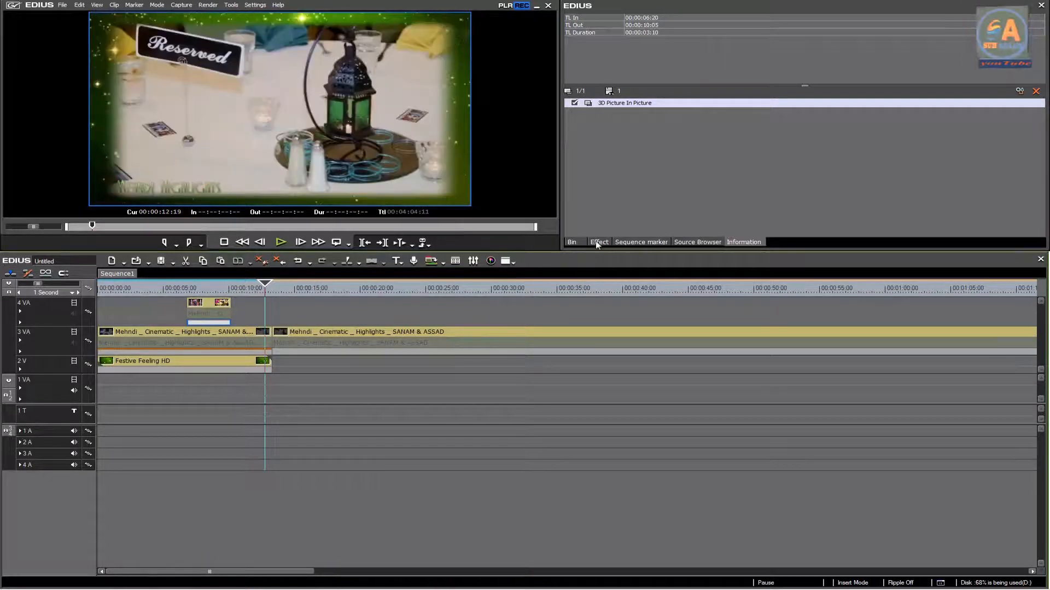
Step: Place the Final Scene clip from the bin on track 2 V directly after Festive Feeling HD
{"action": "left_click", "coordinate": [598, 242]}
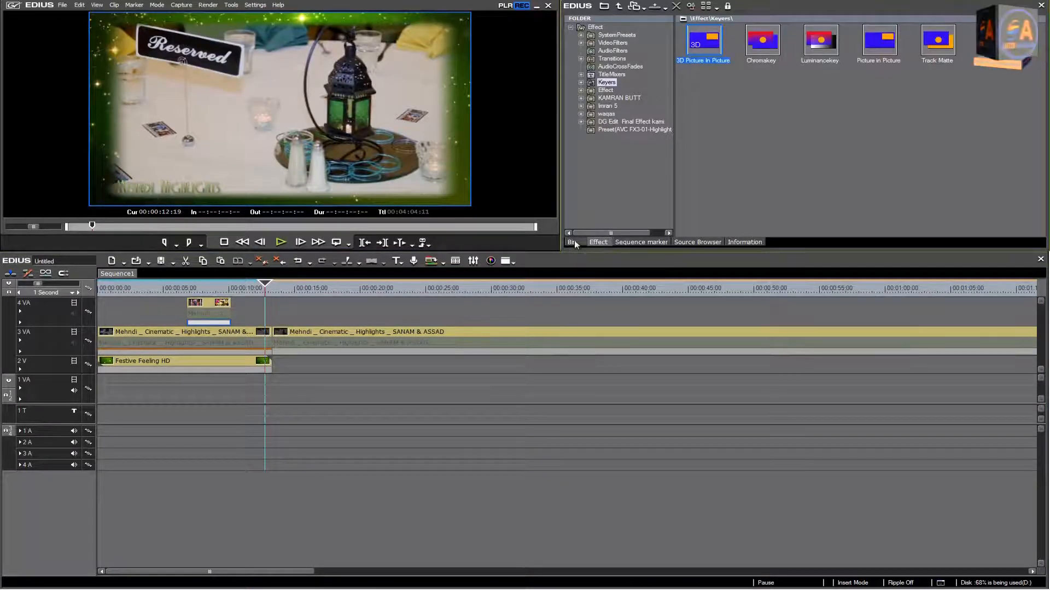
{"action": "left_click", "coordinate": [571, 241]}
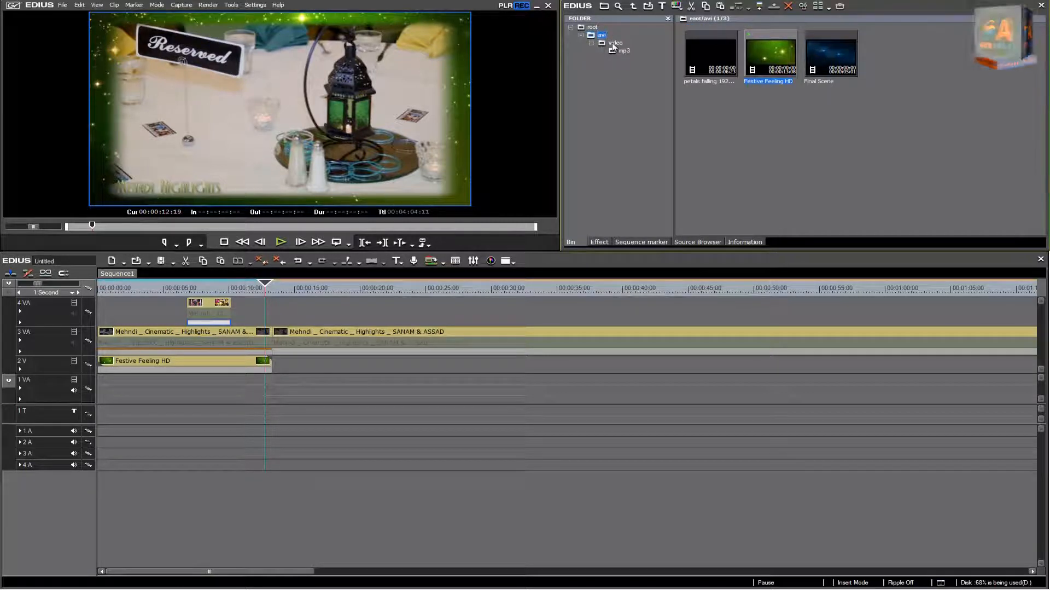
{"action": "left_click_drag", "start_coordinate": [830, 56], "coordinate": [279, 367]}
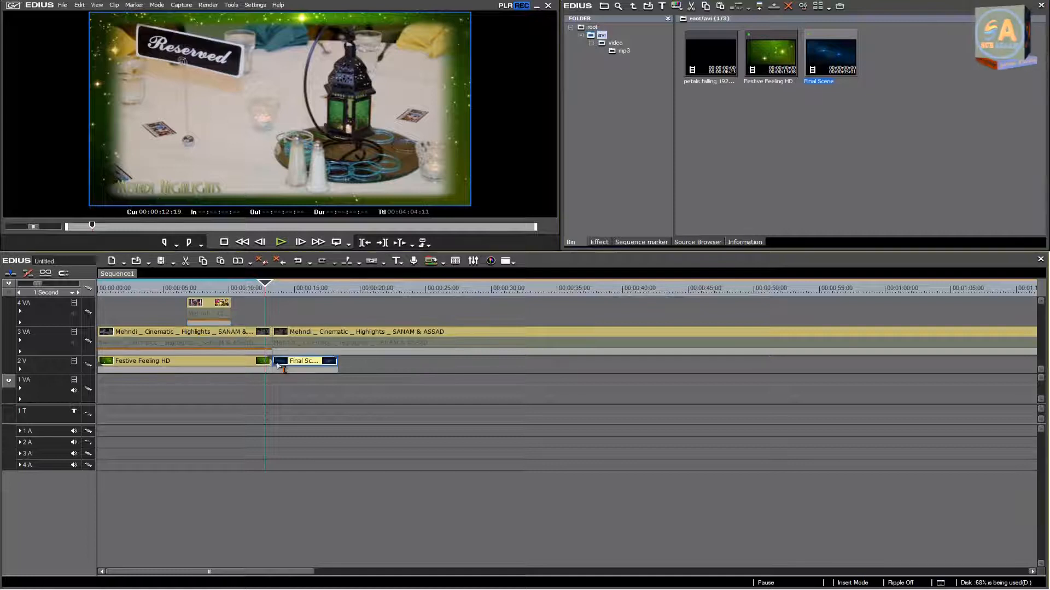
Step: Cut the highlights clip on 3 VA at 00:00:18:09, where Final Scene ends
{"action": "left_click_drag", "start_coordinate": [264, 294], "coordinate": [338, 290]}
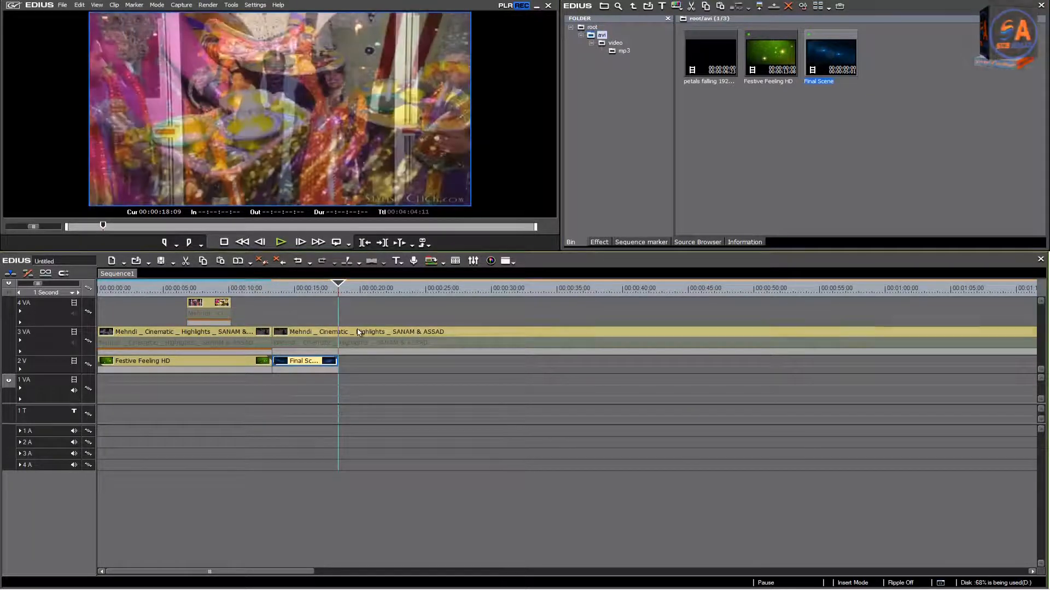
{"action": "left_click", "coordinate": [358, 332]}
{"action": "key", "text": "c"}
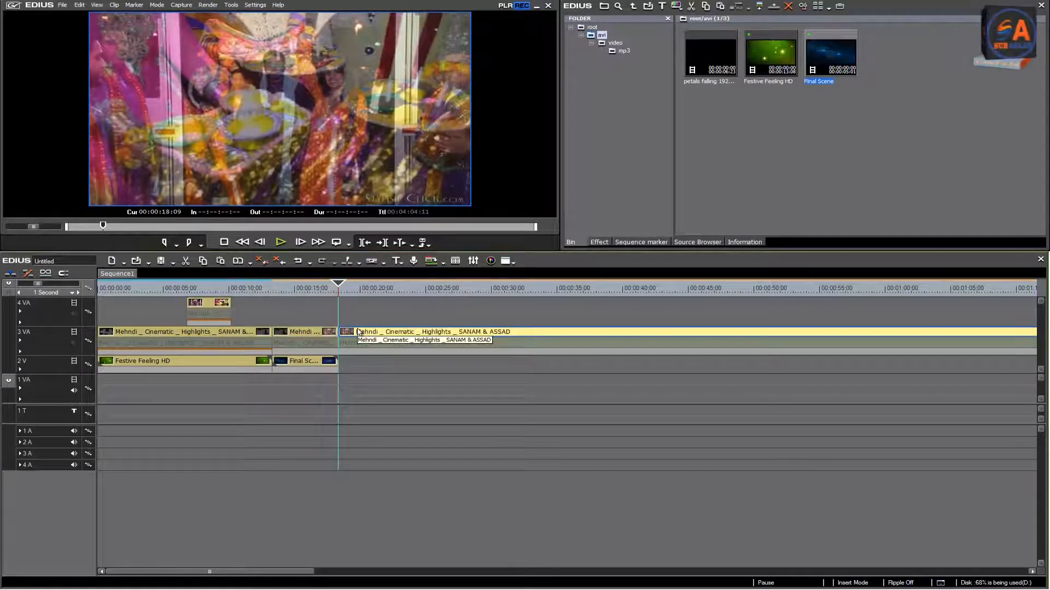
Step: Apply the 3D Picture In Picture keyer to the 3 VA section above Final Scene and open its settings
{"action": "left_click", "coordinate": [321, 361]}
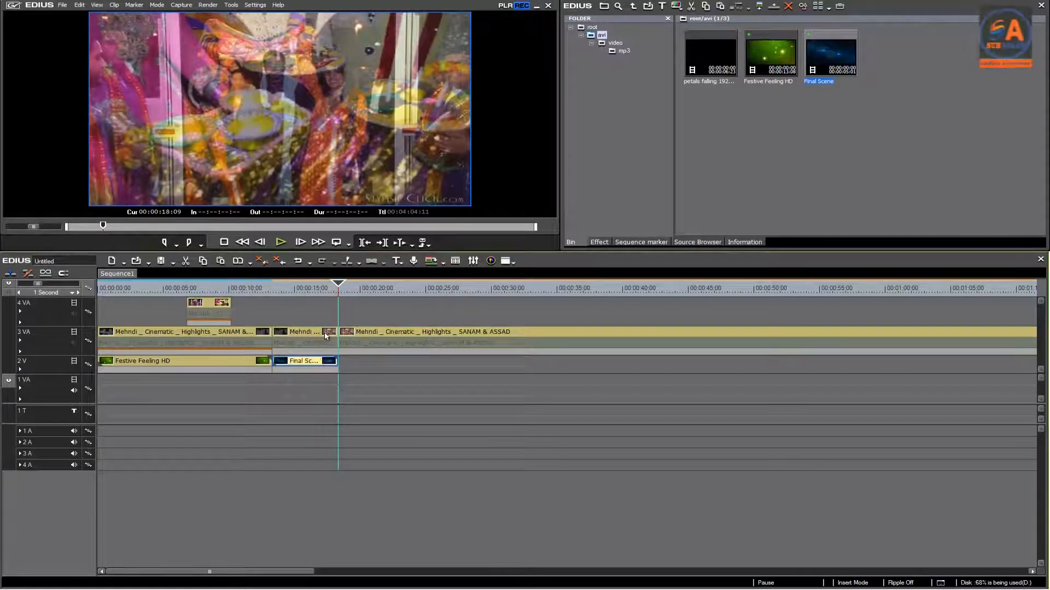
{"action": "left_click", "coordinate": [600, 242]}
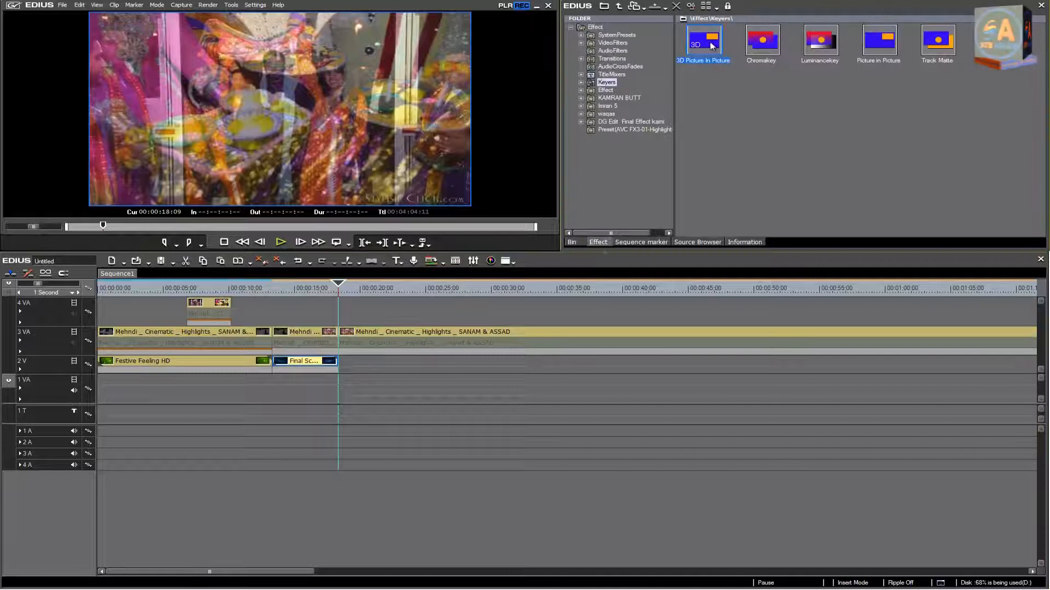
{"action": "left_click_drag", "start_coordinate": [331, 344], "coordinate": [328, 354]}
{"action": "double_click", "coordinate": [619, 103]}
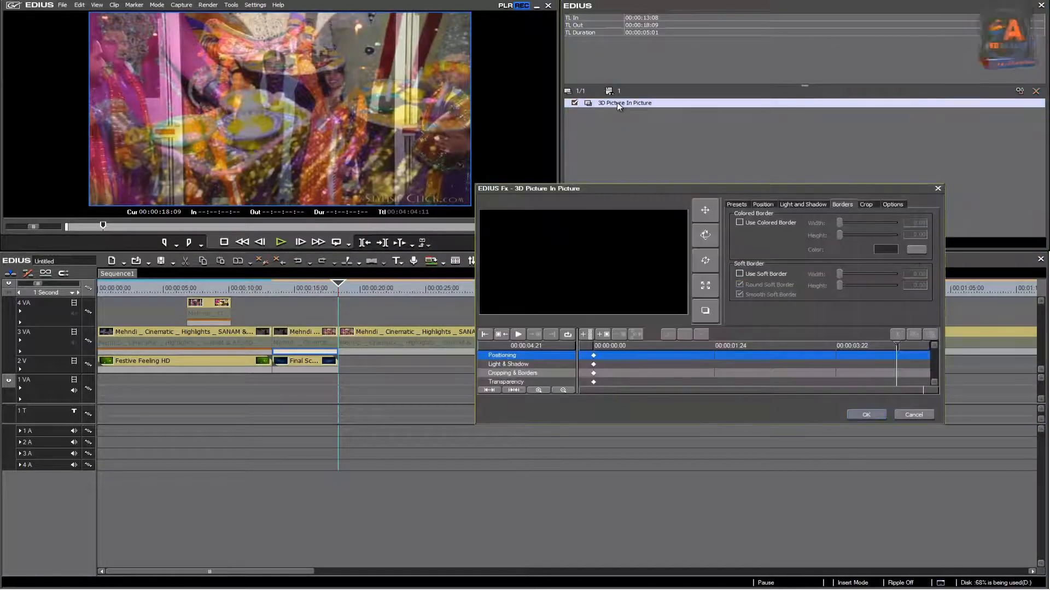
Step: Enable the colored border and the soft border, setting the soft border's width to 21.57 and height to 18.61
{"action": "left_click", "coordinate": [742, 223]}
{"action": "left_click", "coordinate": [764, 275]}
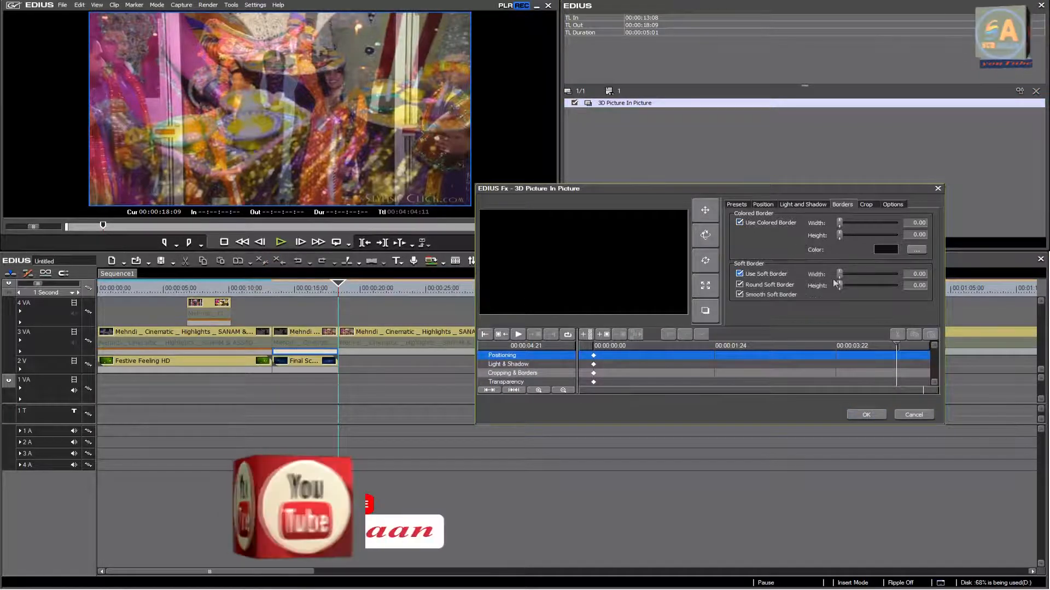
{"action": "mouse_move", "coordinate": [840, 274]}
{"action": "left_mouse_down"}
{"action": "mouse_move", "coordinate": [857, 277]}
{"action": "mouse_move", "coordinate": [852, 289]}
{"action": "left_mouse_up"}
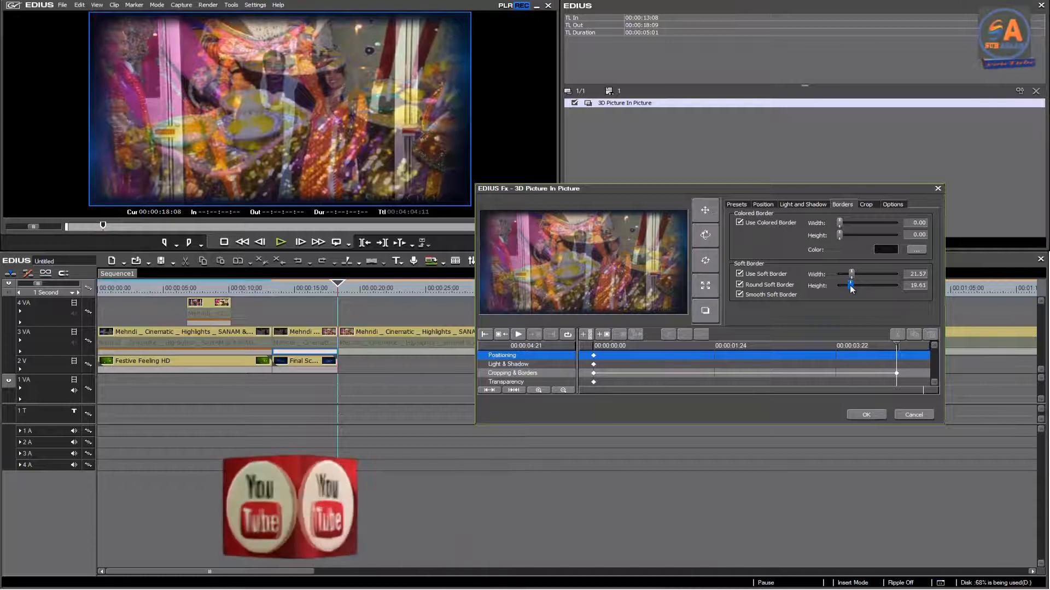
{"action": "left_click", "coordinate": [868, 414]}
Step: Play the Final Scene section from 00:00:13:08 and scrub through the sequence from the start to review the layered clips
{"action": "left_click_drag", "start_coordinate": [332, 296], "coordinate": [272, 290]}
{"action": "left_click", "coordinate": [283, 243]}
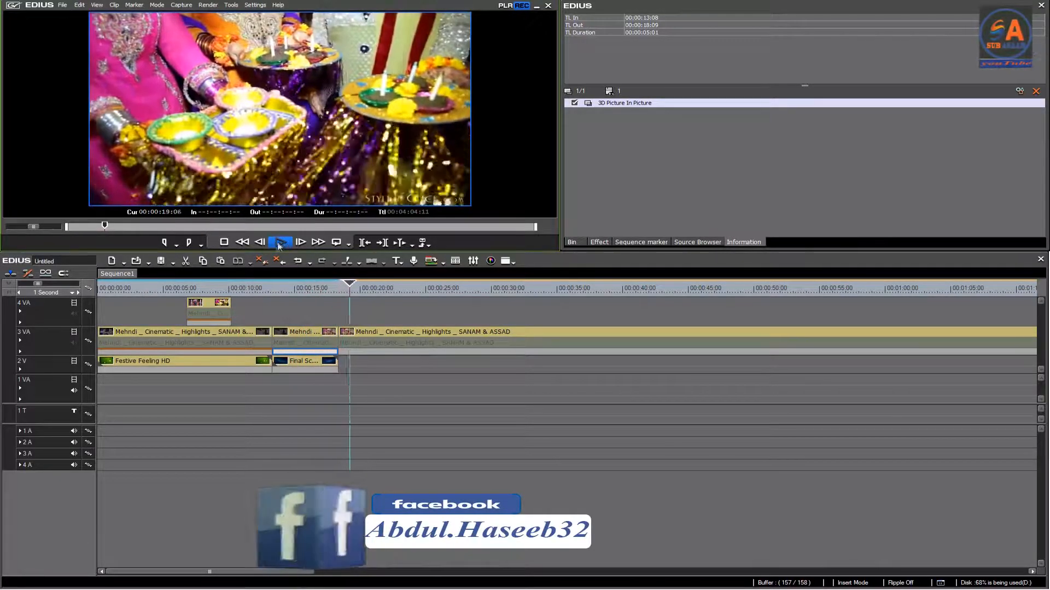
{"action": "left_click", "coordinate": [361, 288]}
{"action": "left_click_drag", "start_coordinate": [361, 289], "coordinate": [213, 289]}
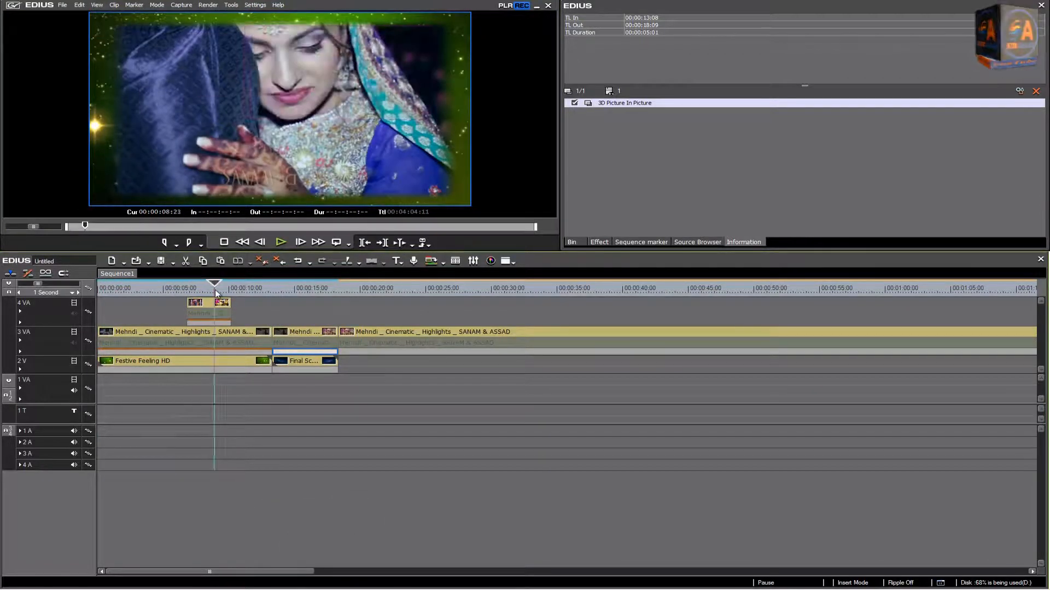
{"action": "key", "text": "Home"}
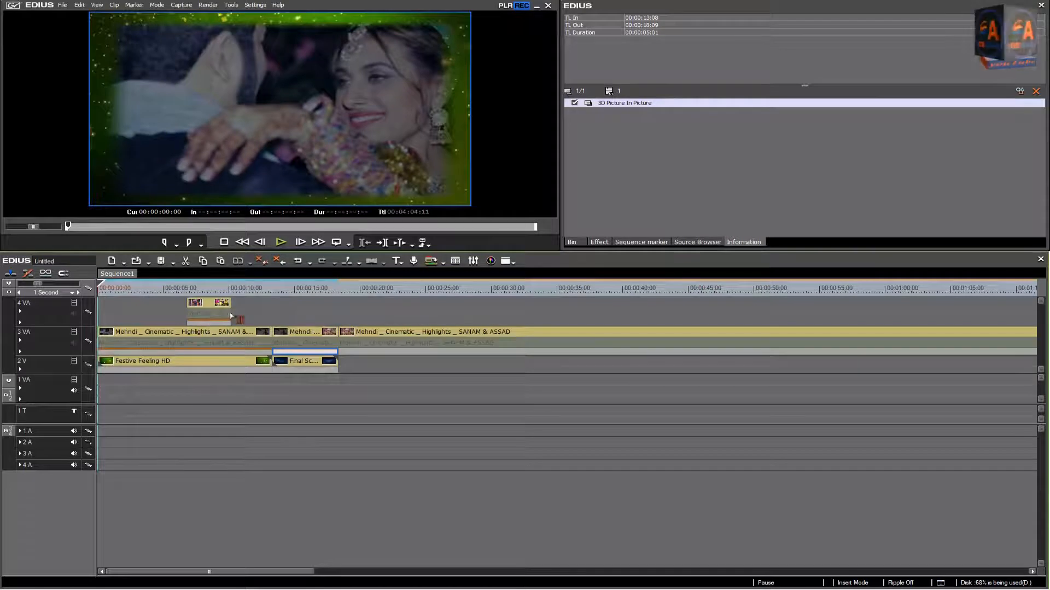
{"action": "left_click_drag", "start_coordinate": [113, 288], "coordinate": [272, 308]}
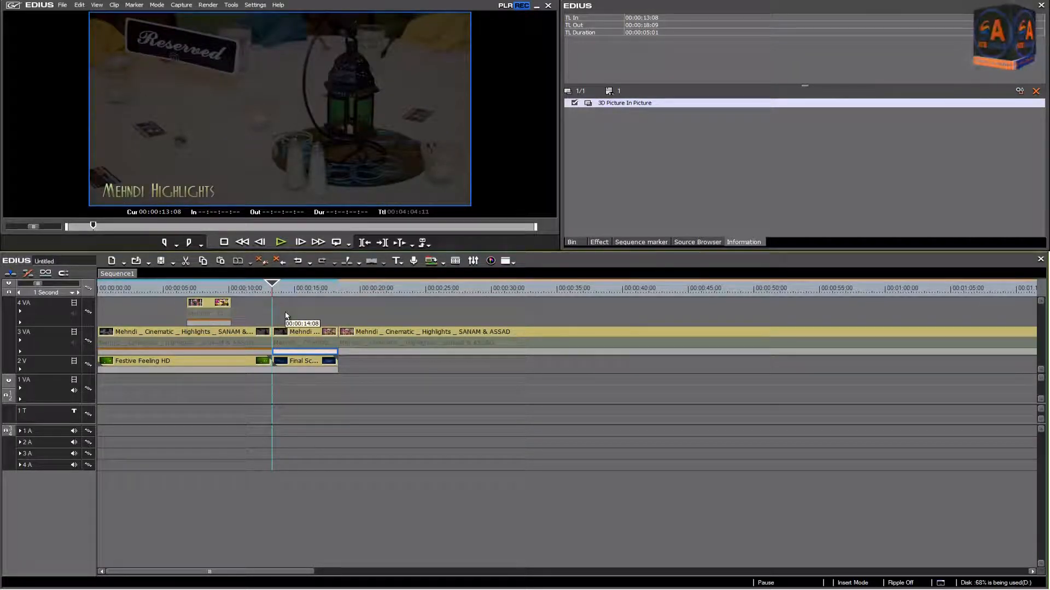
Step: Start a new color matte clip in the avi bin folder
{"action": "left_click", "coordinate": [574, 245]}
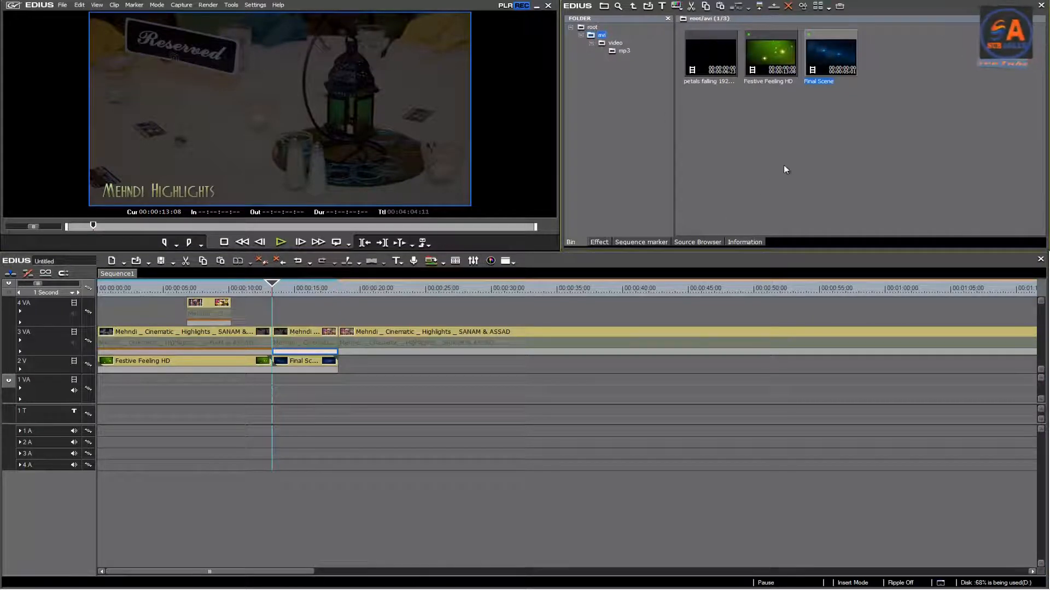
{"action": "right_click", "coordinate": [764, 165]}
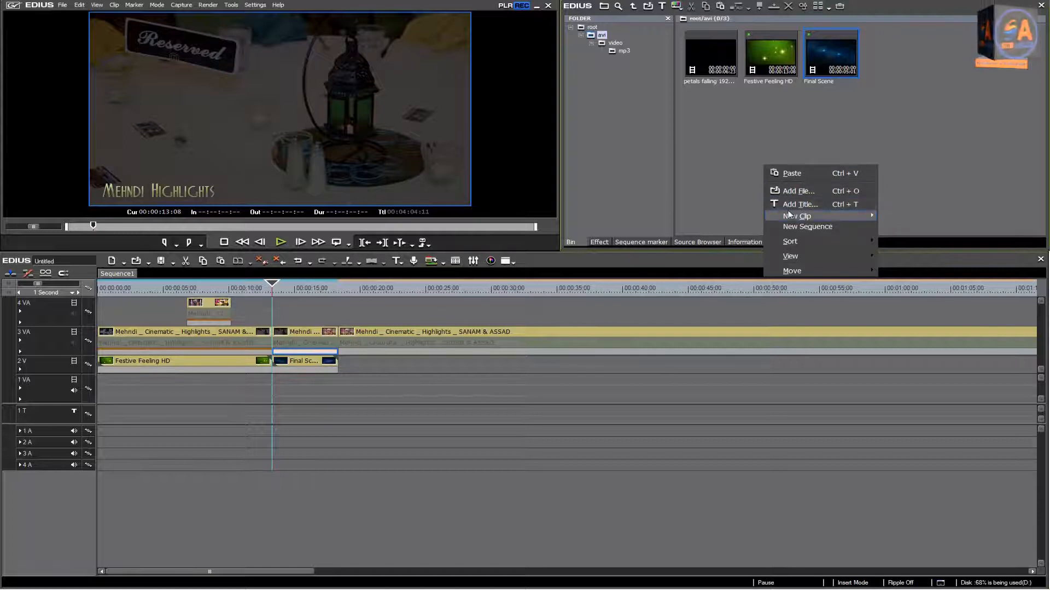
{"action": "mouse_move", "coordinate": [790, 215]}
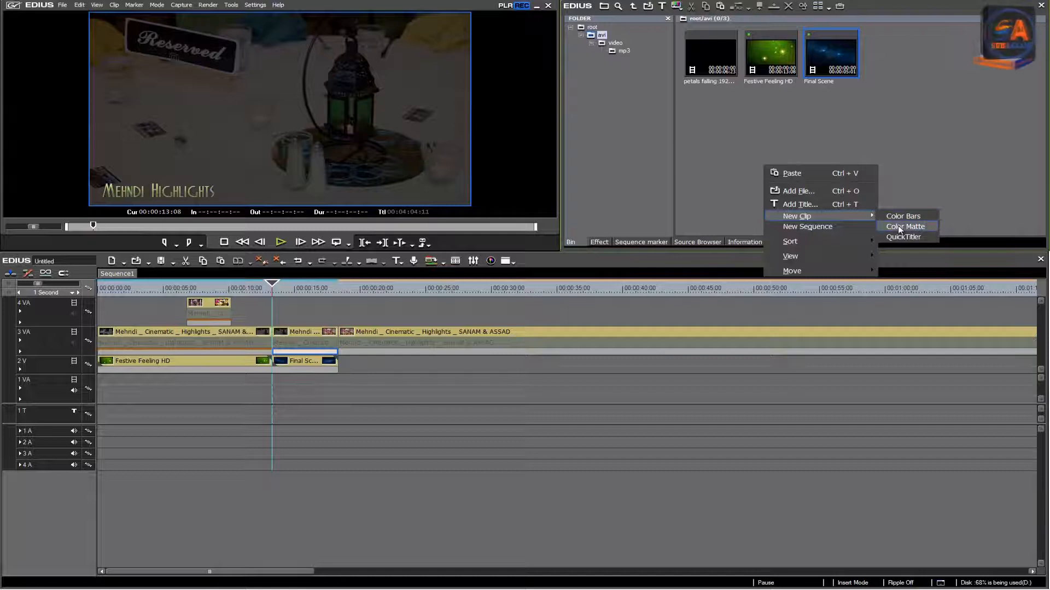
{"action": "right_click", "coordinate": [702, 185]}
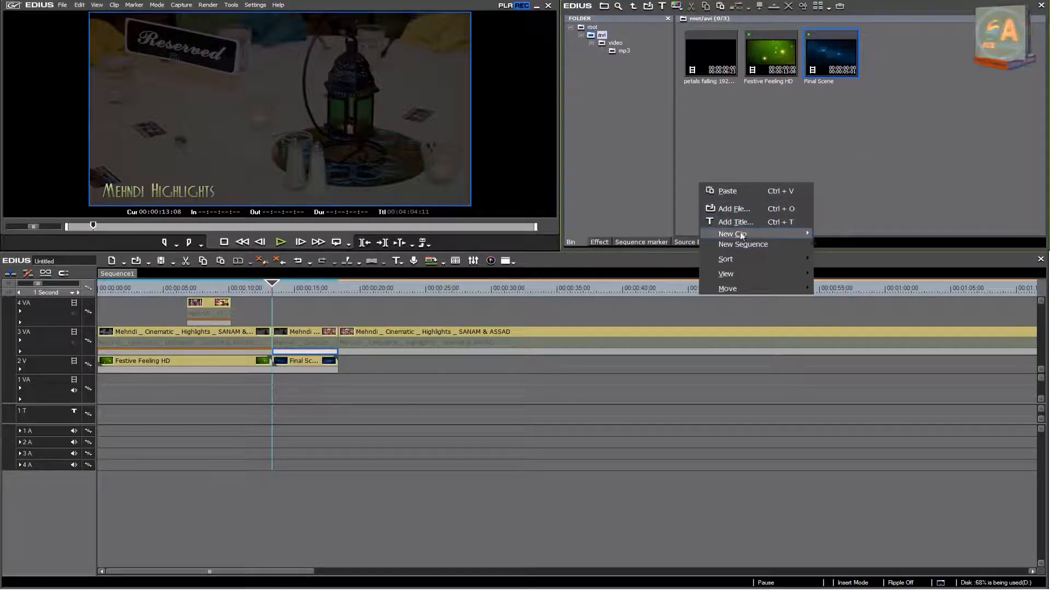
{"action": "mouse_move", "coordinate": [743, 236]}
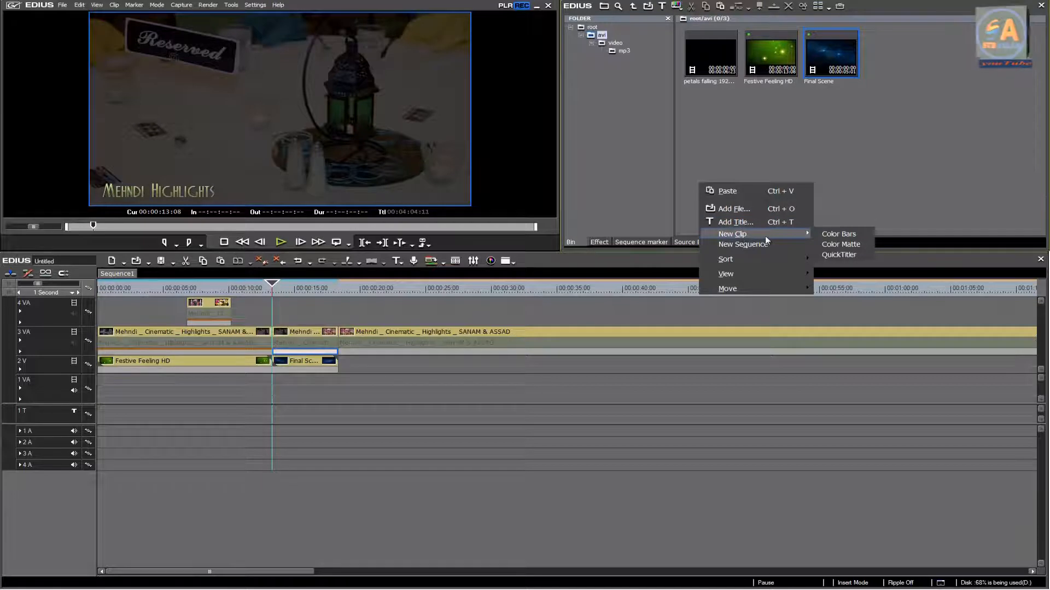
{"action": "left_click", "coordinate": [834, 245]}
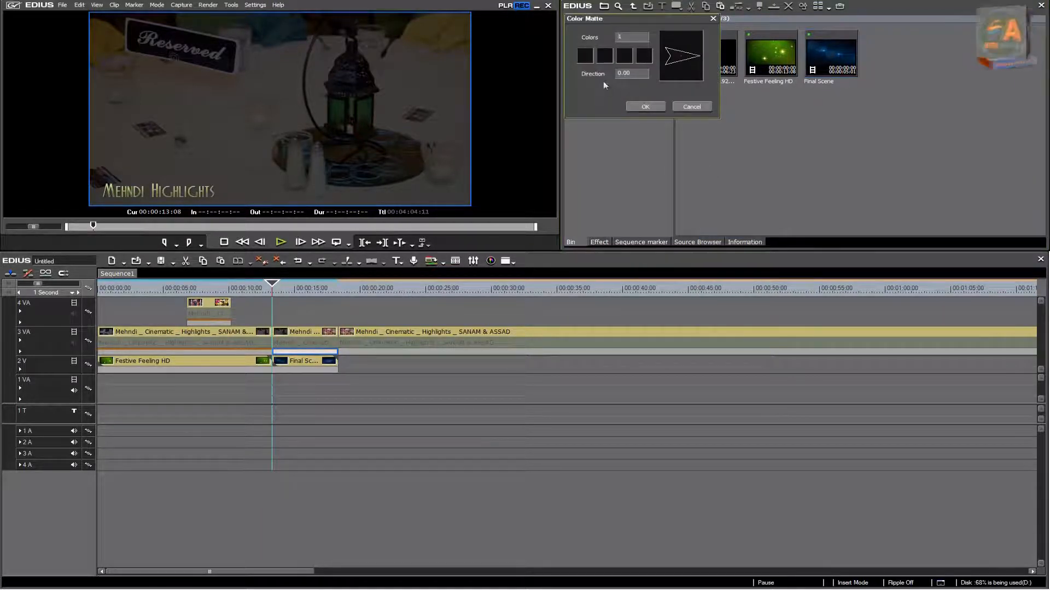
Step: Set the matte's first color to a very pale pink with Y 247 and create the clip
{"action": "left_click", "coordinate": [585, 56]}
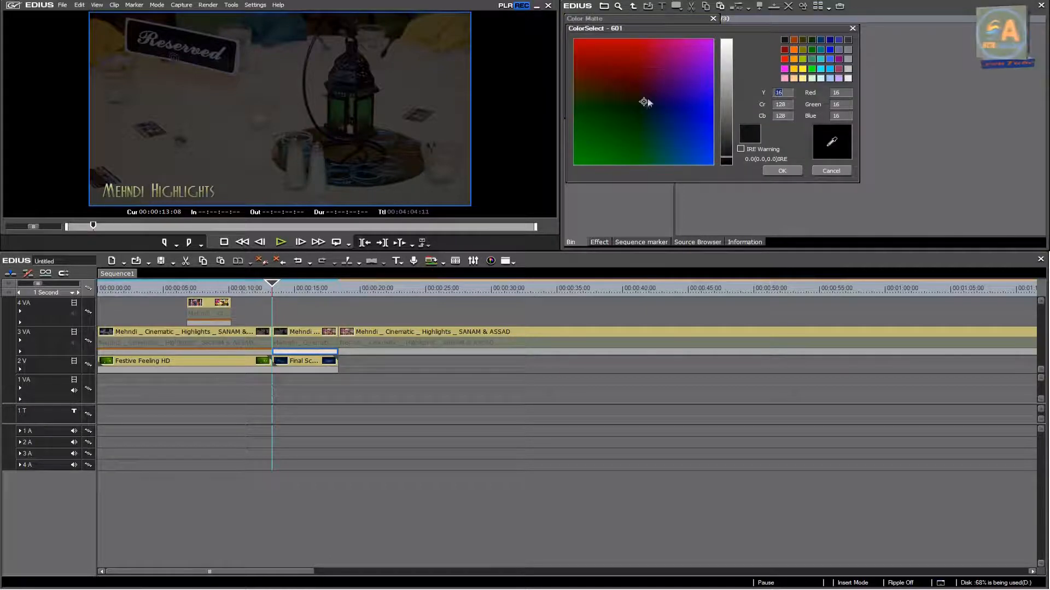
{"action": "mouse_move", "coordinate": [646, 102]}
{"action": "left_mouse_down"}
{"action": "mouse_move", "coordinate": [687, 64]}
{"action": "mouse_move", "coordinate": [638, 98]}
{"action": "left_mouse_up"}
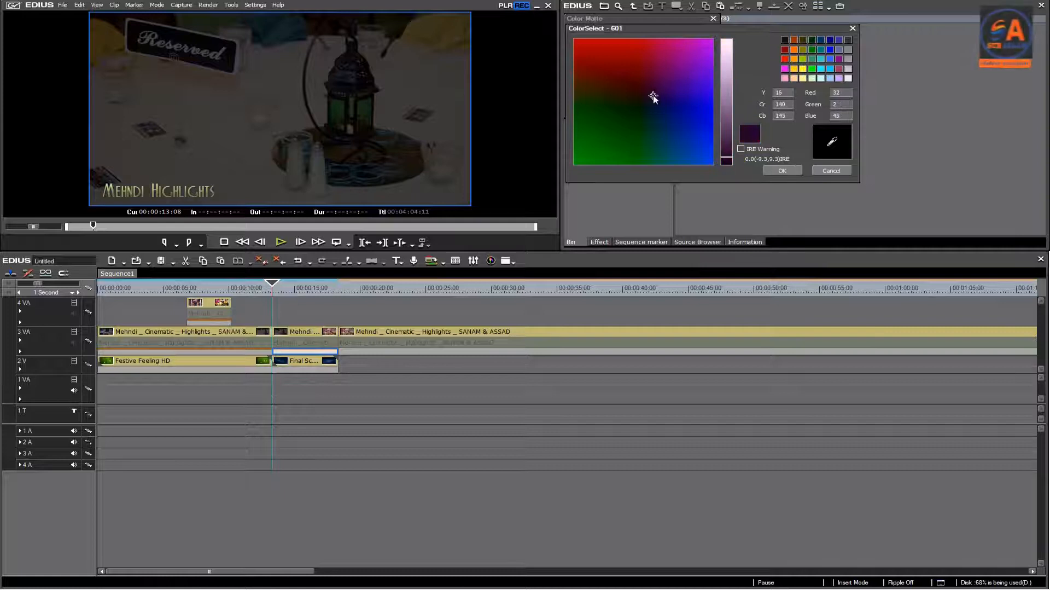
{"action": "left_click", "coordinate": [729, 44]}
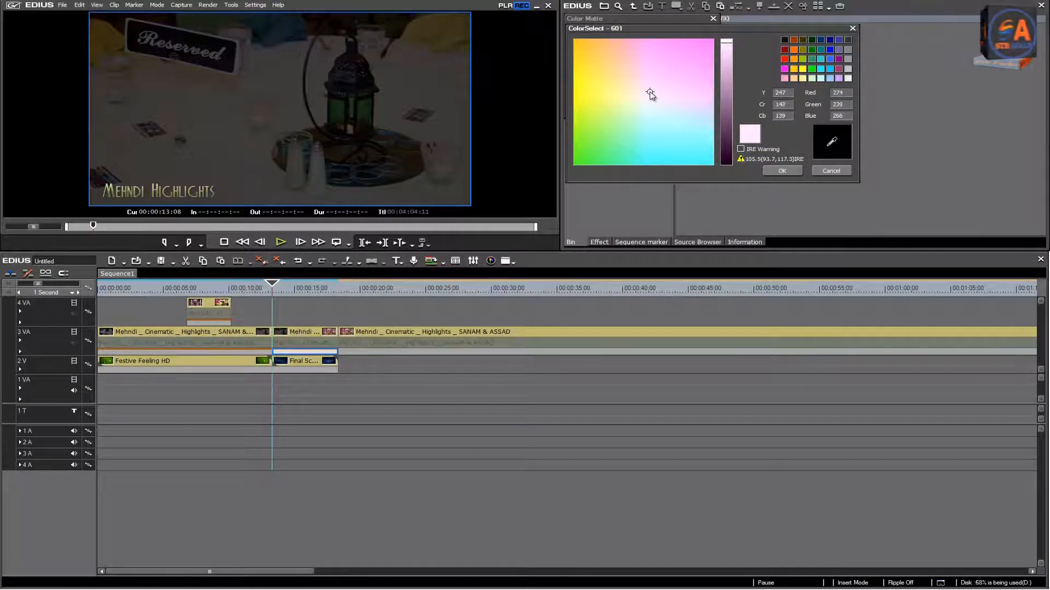
{"action": "left_click", "coordinate": [776, 171]}
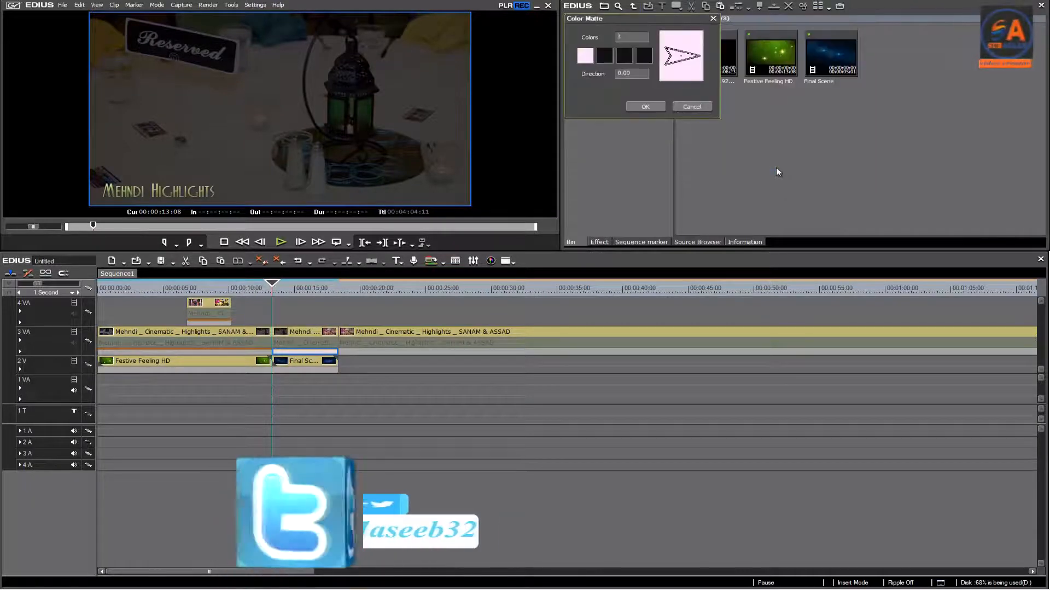
{"action": "left_click", "coordinate": [645, 109]}
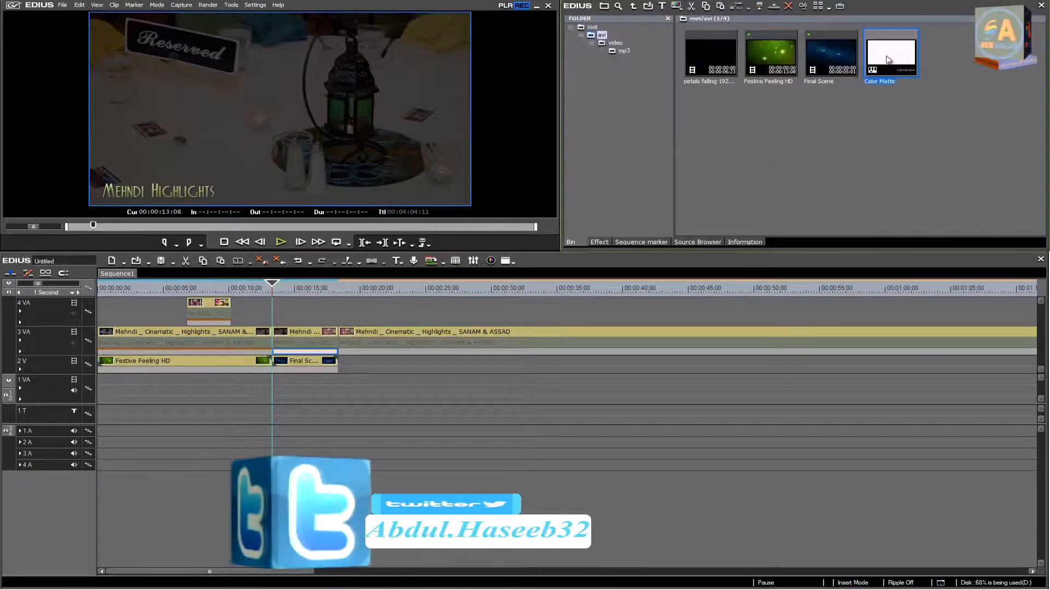
Step: Place the color matte on 4 VA at 00:00:13:08, then ungroup it and delete its audio part on 4 A
{"action": "left_click_drag", "start_coordinate": [379, 257], "coordinate": [277, 313]}
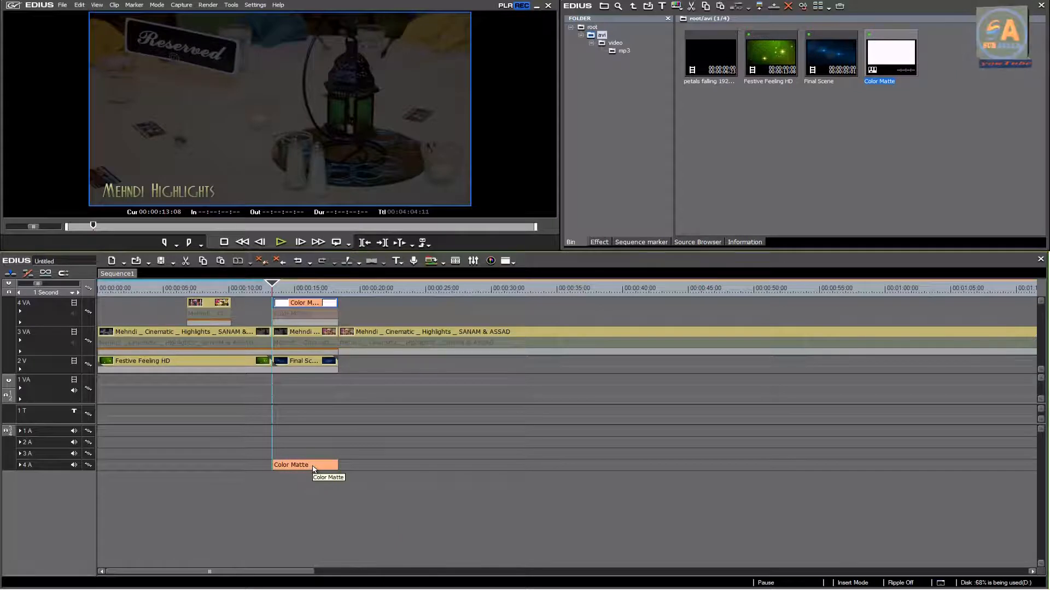
{"action": "right_click", "coordinate": [314, 469]}
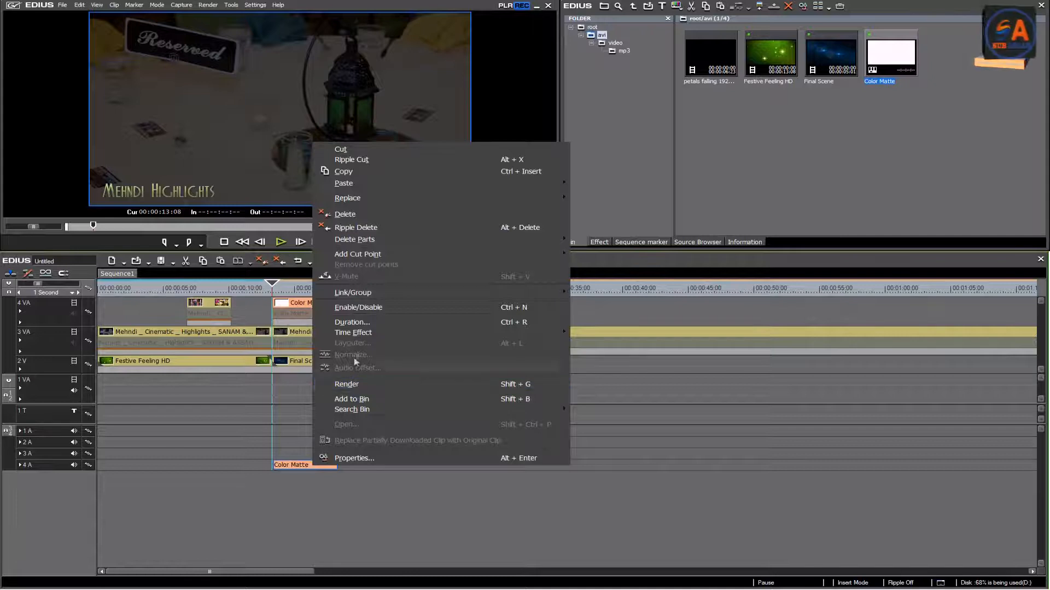
{"action": "mouse_move", "coordinate": [362, 297]}
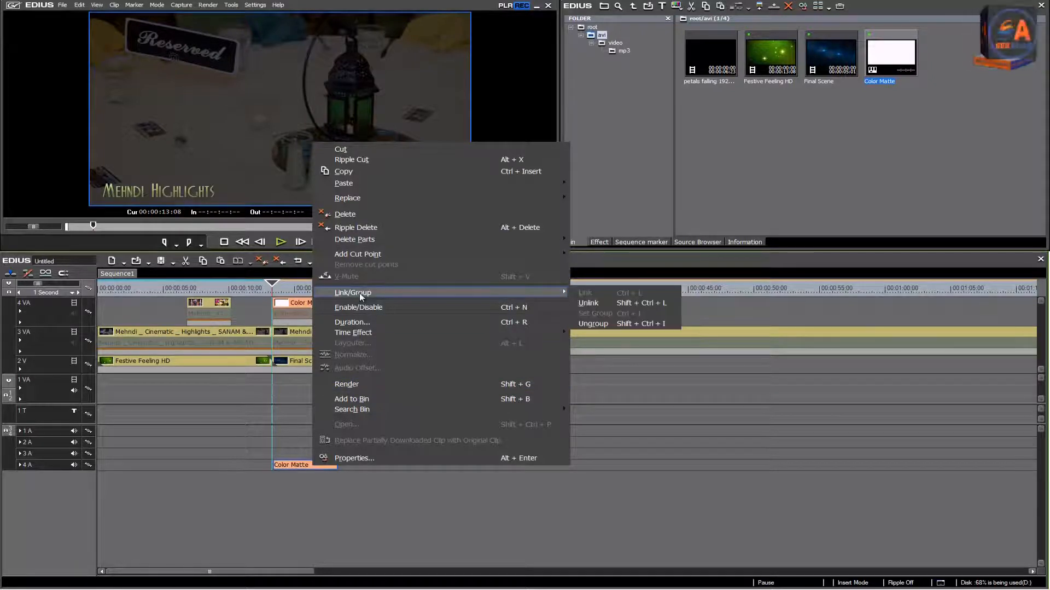
{"action": "left_click", "coordinate": [594, 323]}
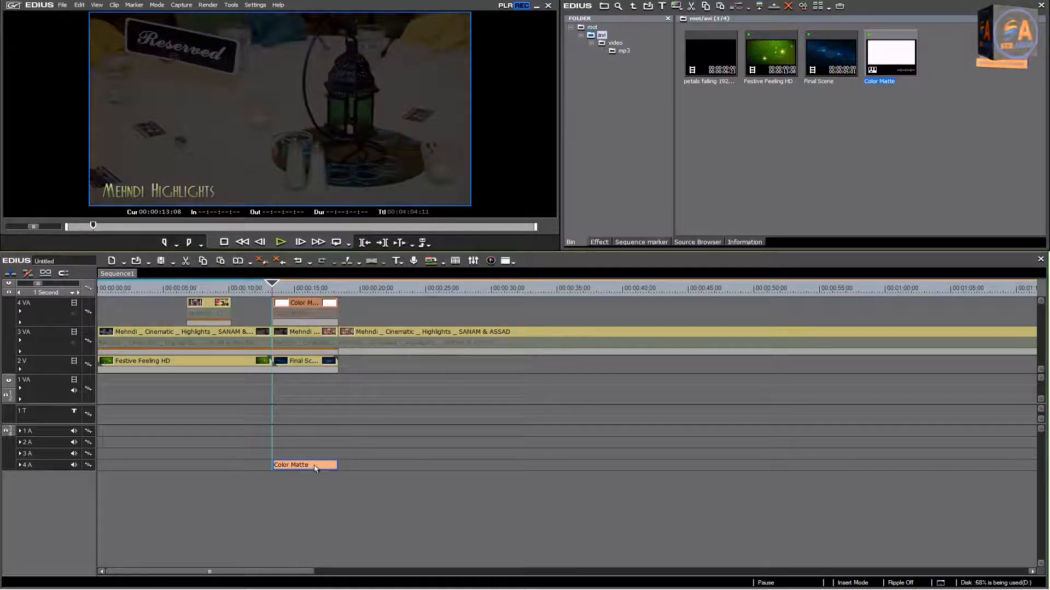
{"action": "key", "text": "Delete"}
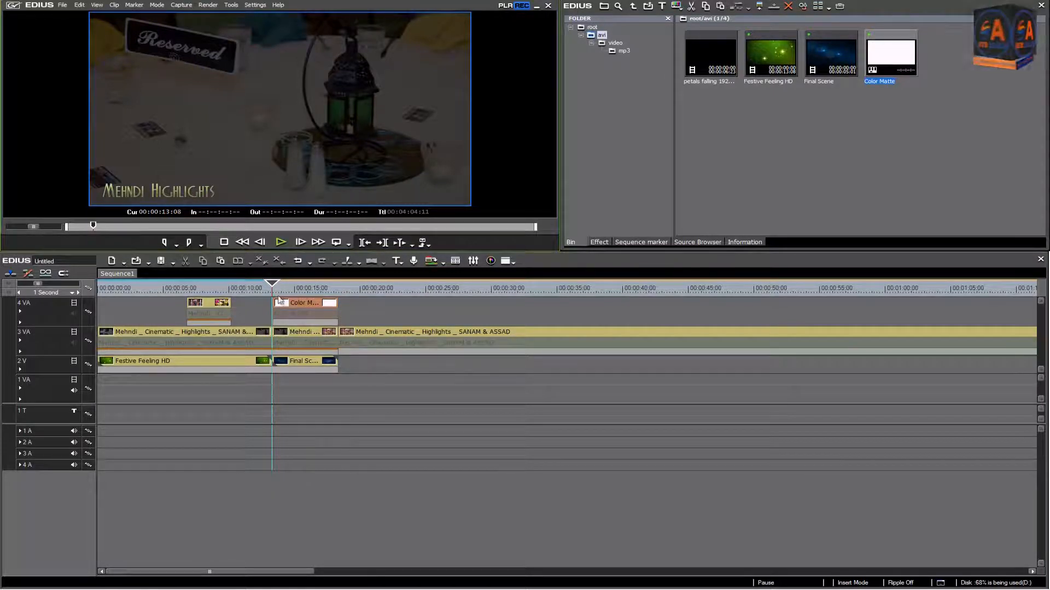
Step: Shift the color matte earlier to start at 00:00:11:23, cut it at 00:00:14:13 and delete the part after the cut
{"action": "left_click_drag", "start_coordinate": [272, 284], "coordinate": [293, 285]}
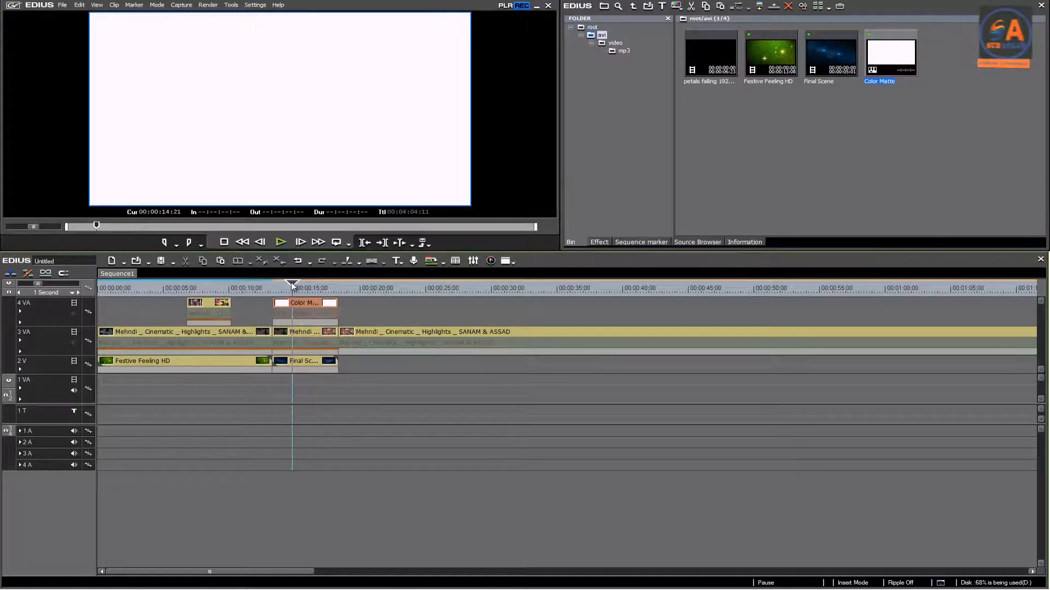
{"action": "left_click_drag", "start_coordinate": [304, 305], "coordinate": [290, 286]}
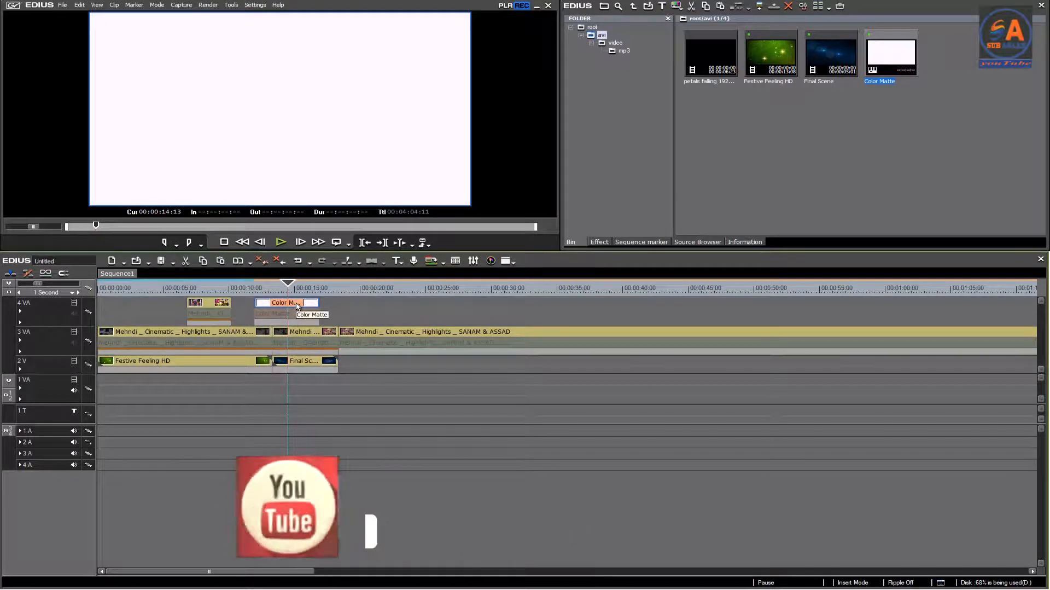
{"action": "key", "text": "c"}
{"action": "left_click", "coordinate": [306, 307]}
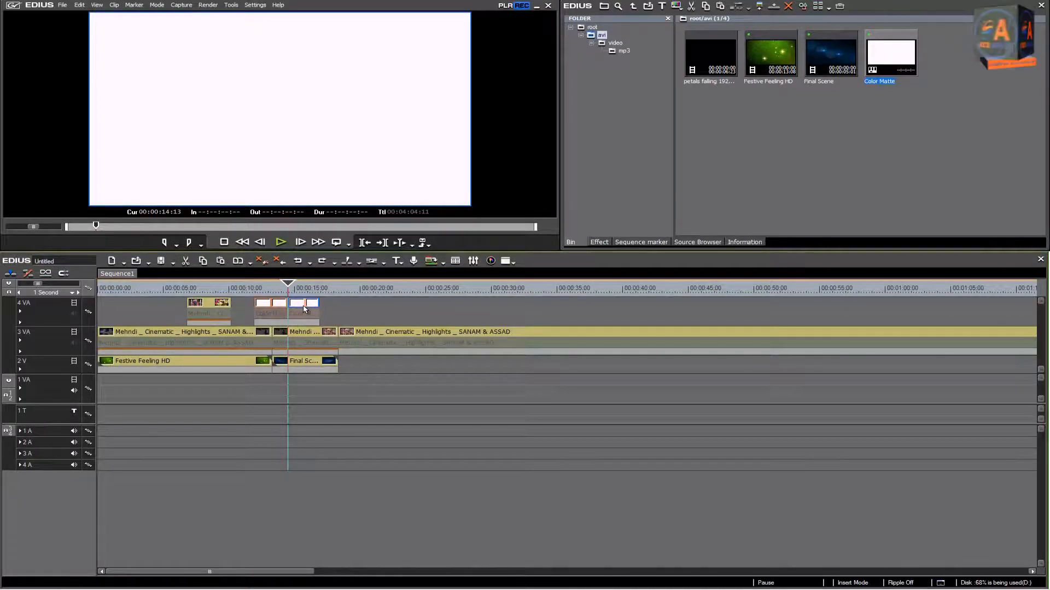
{"action": "key", "text": "Delete"}
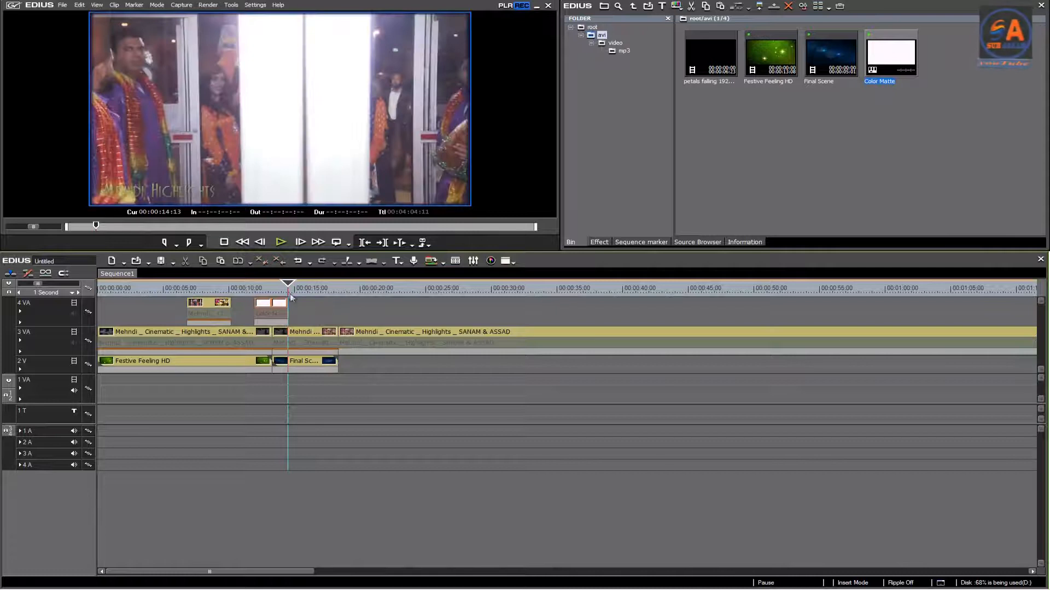
Step: Play and scrub the sequence up to the color matte's start at 00:00:11:23 to review how it covers the clip change
{"action": "left_click", "coordinate": [272, 284]}
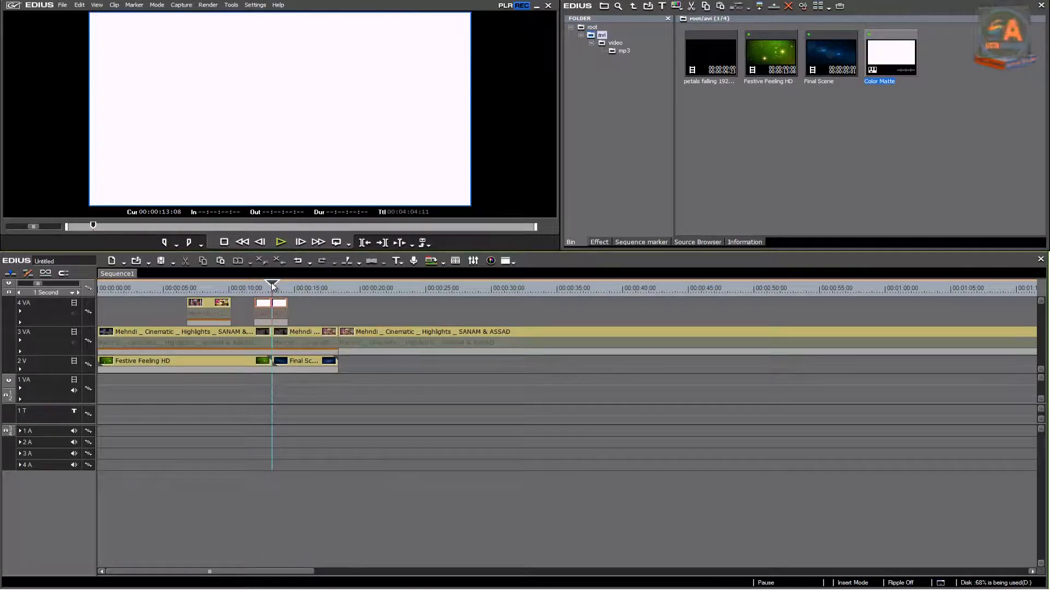
{"action": "left_click_drag", "start_coordinate": [273, 285], "coordinate": [150, 292]}
{"action": "left_click", "coordinate": [285, 243]}
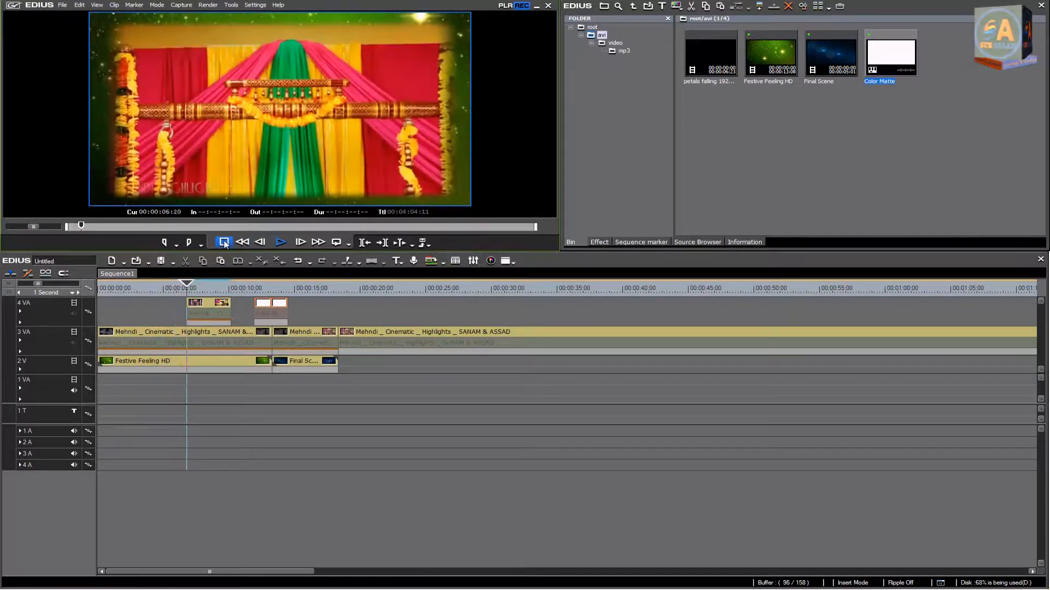
{"action": "left_click", "coordinate": [180, 285]}
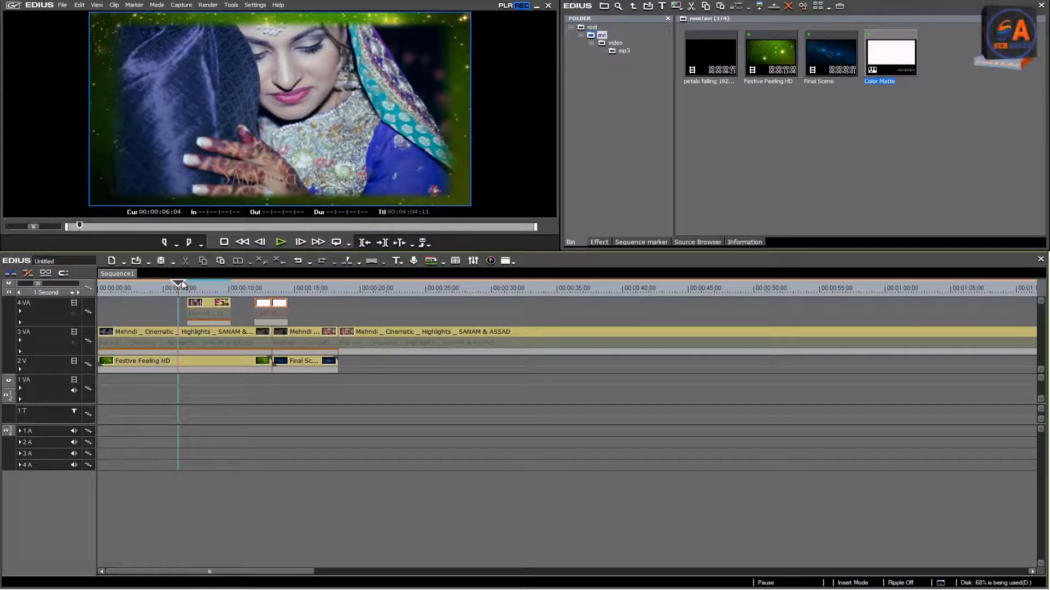
{"action": "left_click_drag", "start_coordinate": [181, 283], "coordinate": [258, 285]}
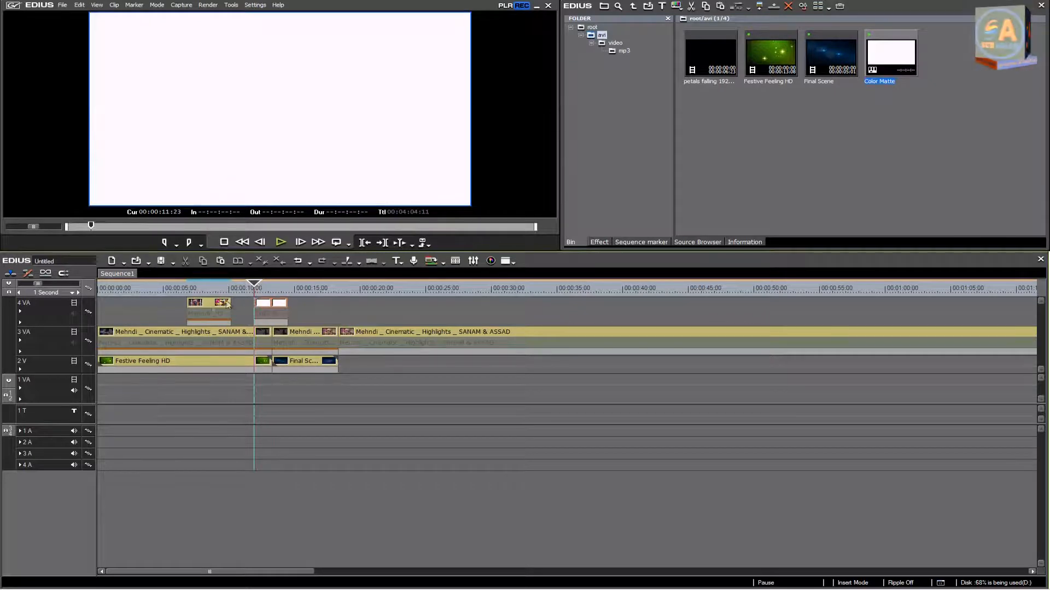
Step: Fade in the color matte on 4 VA by lowering its mixer opacity to 0.00% at the clip's start
{"action": "left_click", "coordinate": [20, 312]}
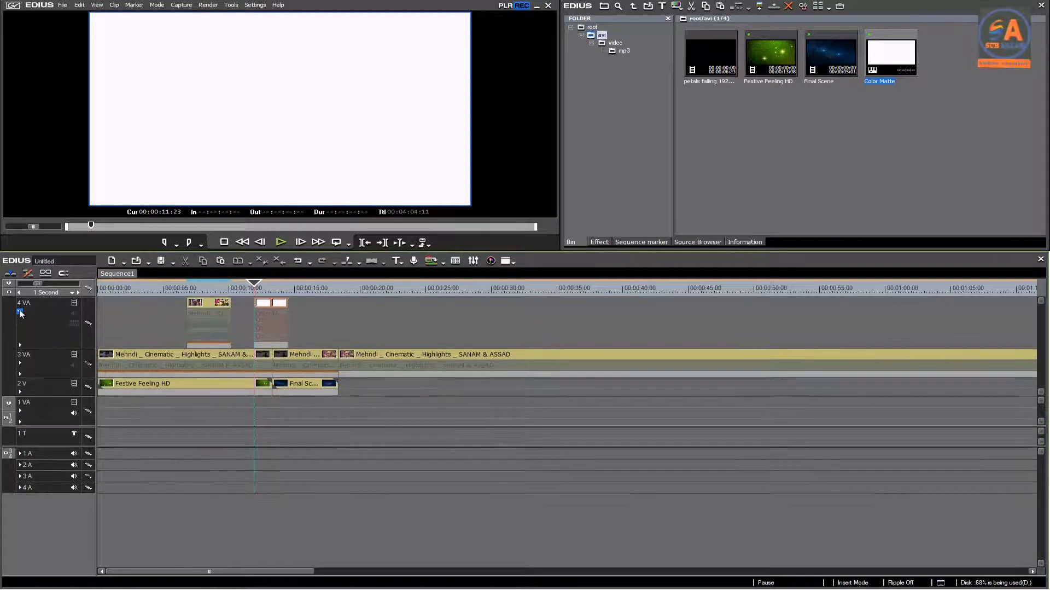
{"action": "left_click", "coordinate": [20, 346]}
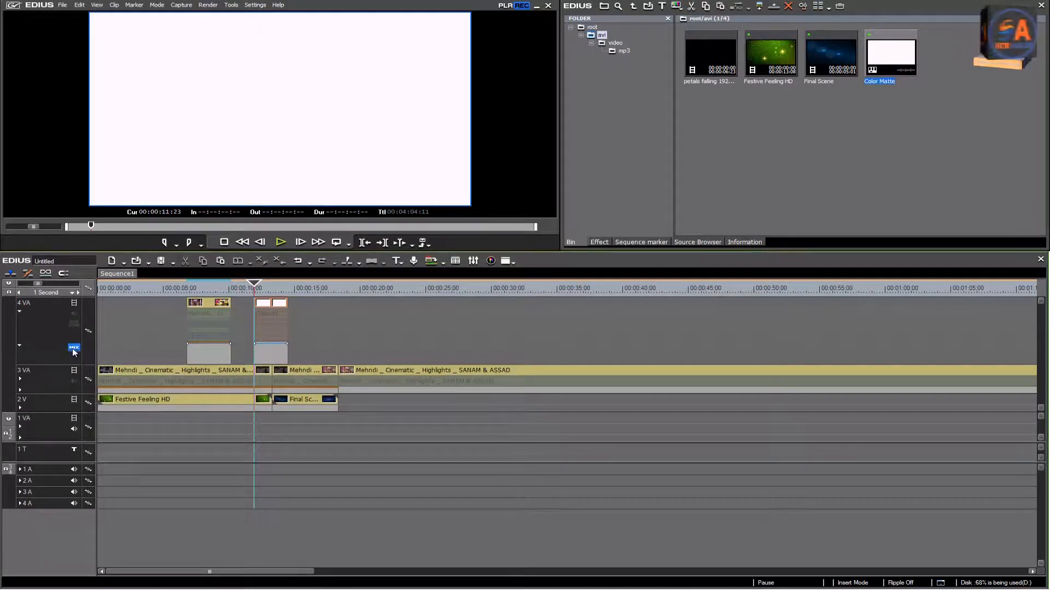
{"action": "left_click", "coordinate": [255, 344]}
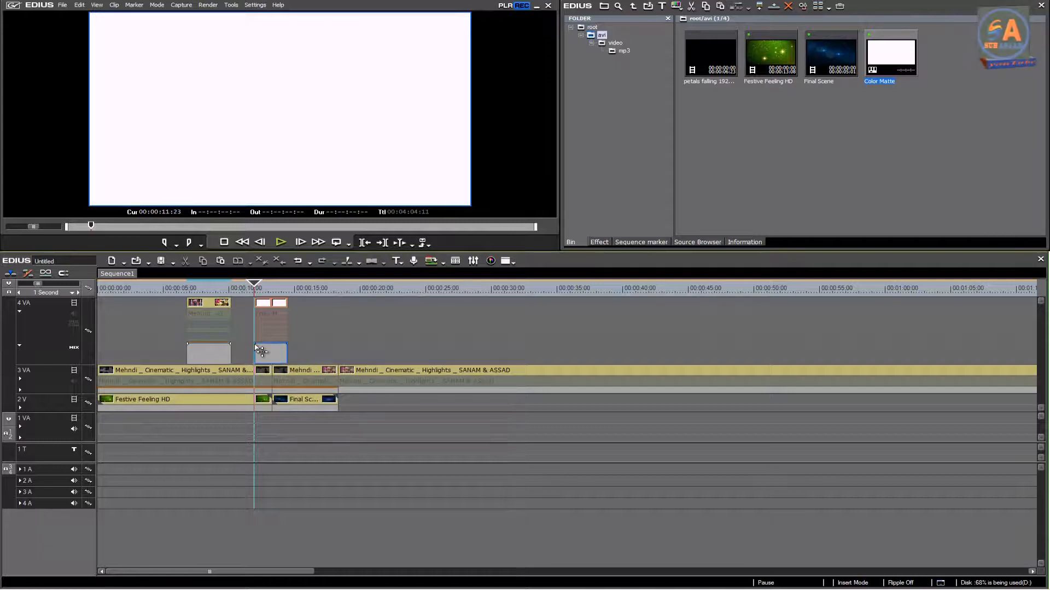
{"action": "left_click_drag", "start_coordinate": [256, 346], "coordinate": [256, 366]}
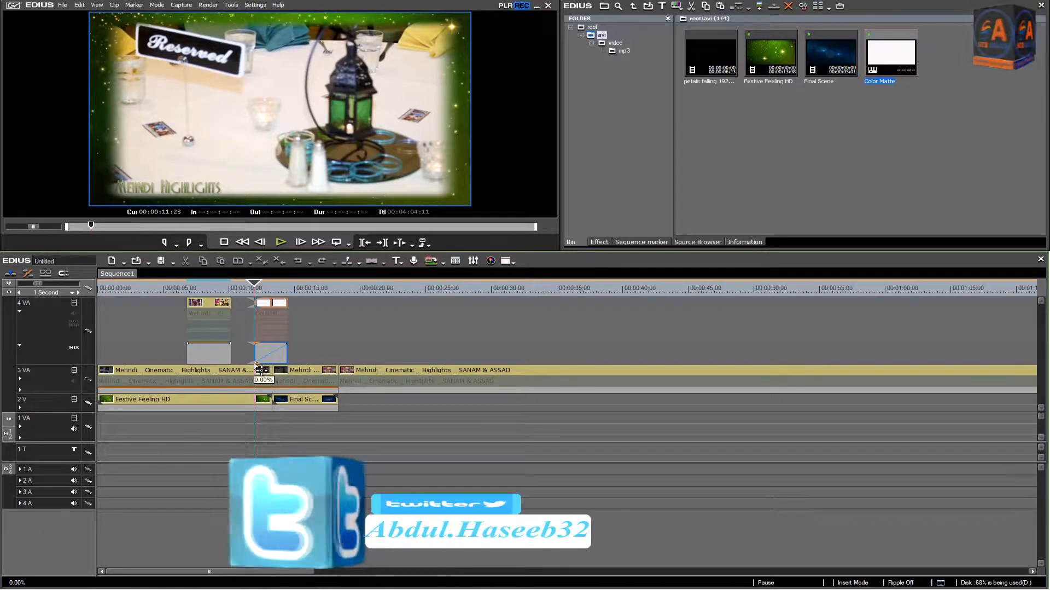
{"action": "left_click_drag", "start_coordinate": [255, 363], "coordinate": [254, 363]}
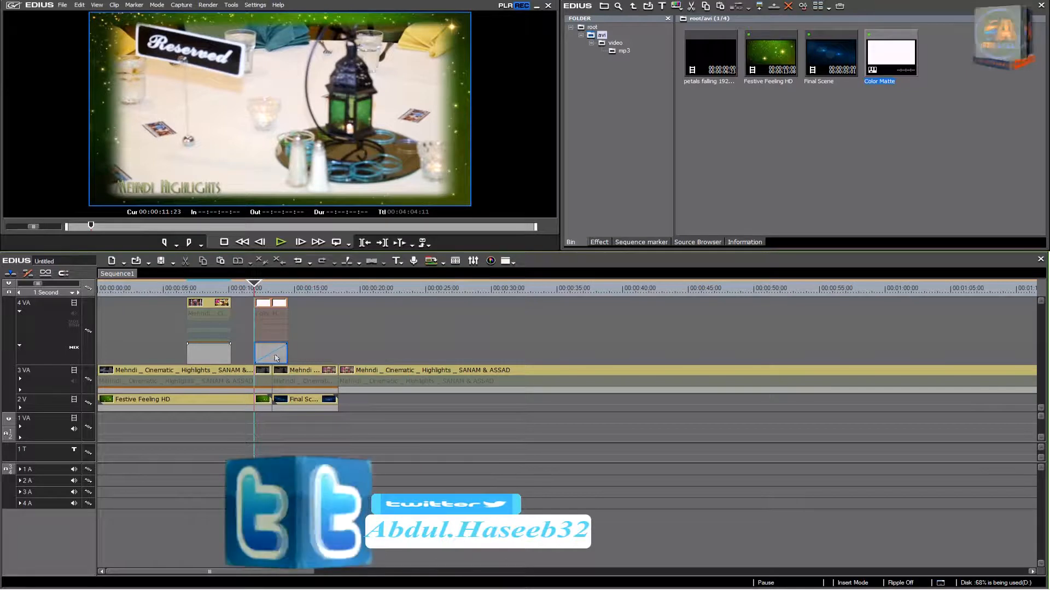
{"action": "left_click", "coordinate": [20, 310]}
{"action": "left_click", "coordinate": [20, 323]}
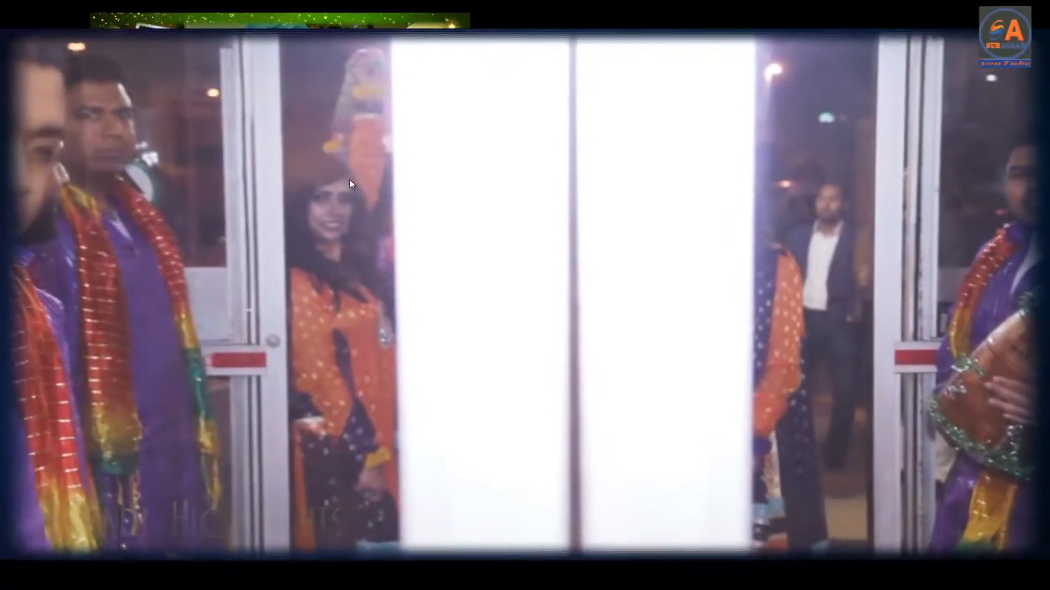
Step: Stop the full-screen preview of the faded color matte and return the playhead to 00:00:11:11
{"action": "double_click", "coordinate": [351, 180]}
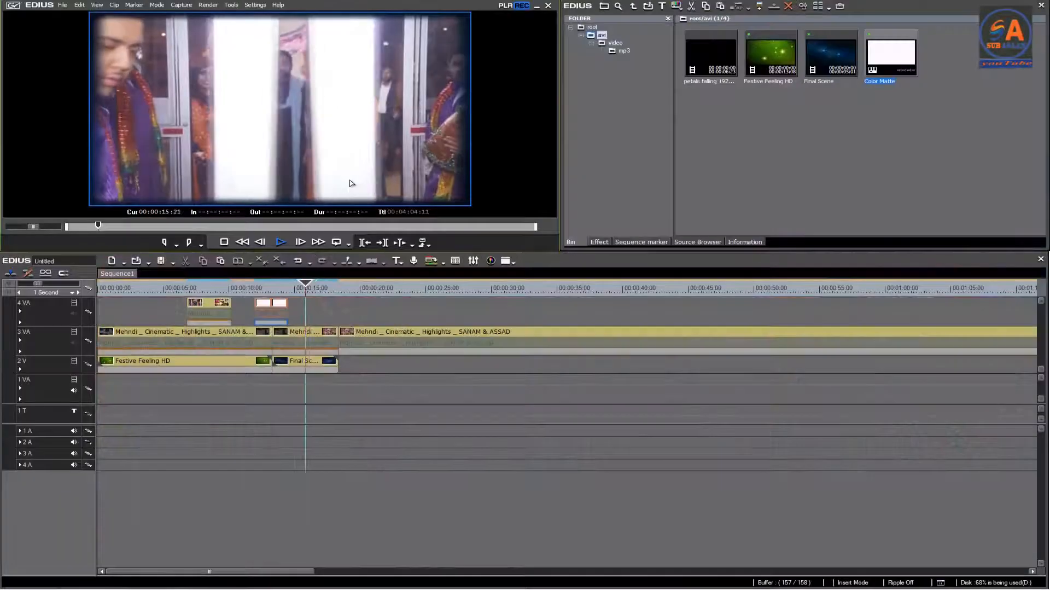
{"action": "left_click", "coordinate": [223, 242]}
{"action": "left_click_drag", "start_coordinate": [330, 286], "coordinate": [250, 283]}
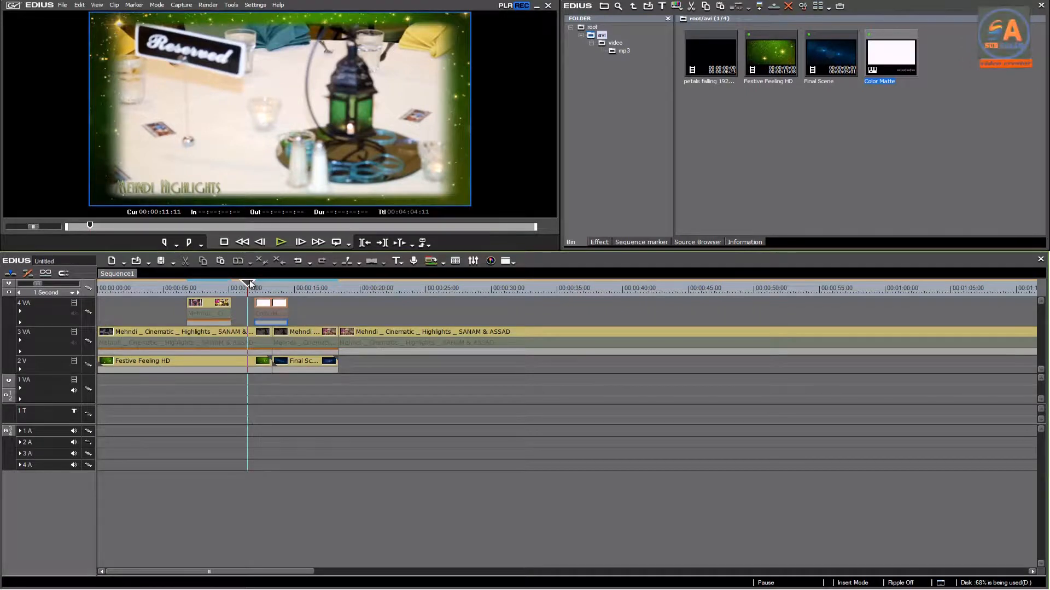
Step: Add the default transition at the 3 VA cut above the start of Final Scene and move the color matte to about 00:00:24:00
{"action": "left_click", "coordinate": [266, 335]}
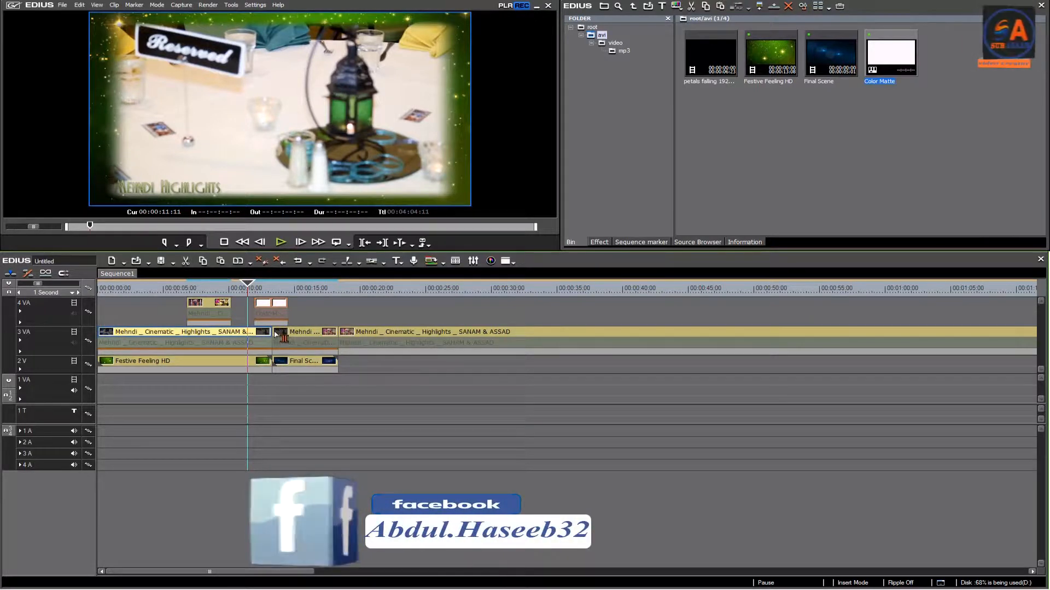
{"action": "left_click", "coordinate": [373, 262]}
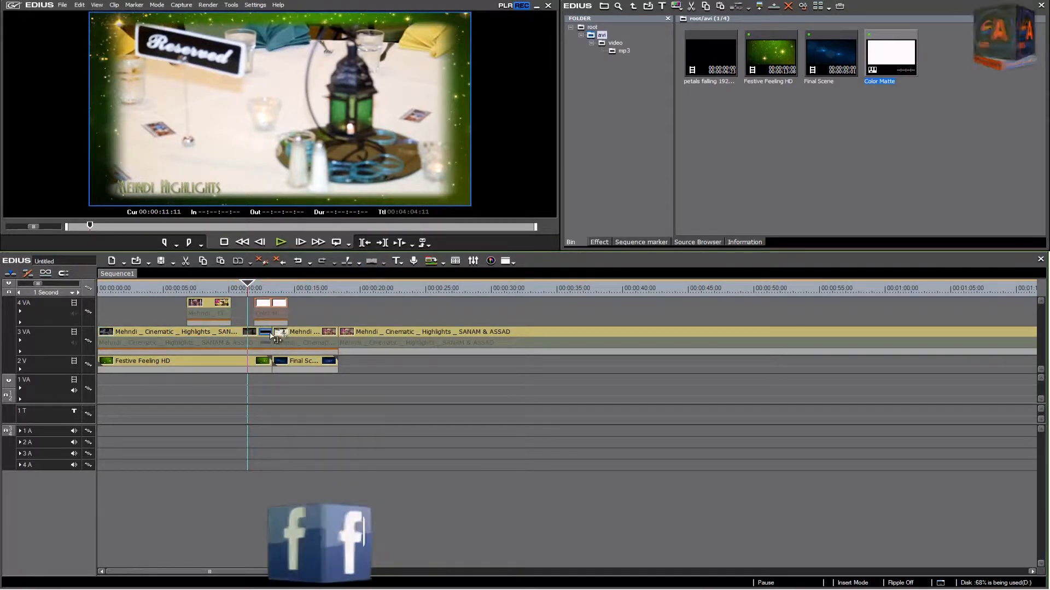
{"action": "left_click_drag", "start_coordinate": [272, 334], "coordinate": [423, 304]}
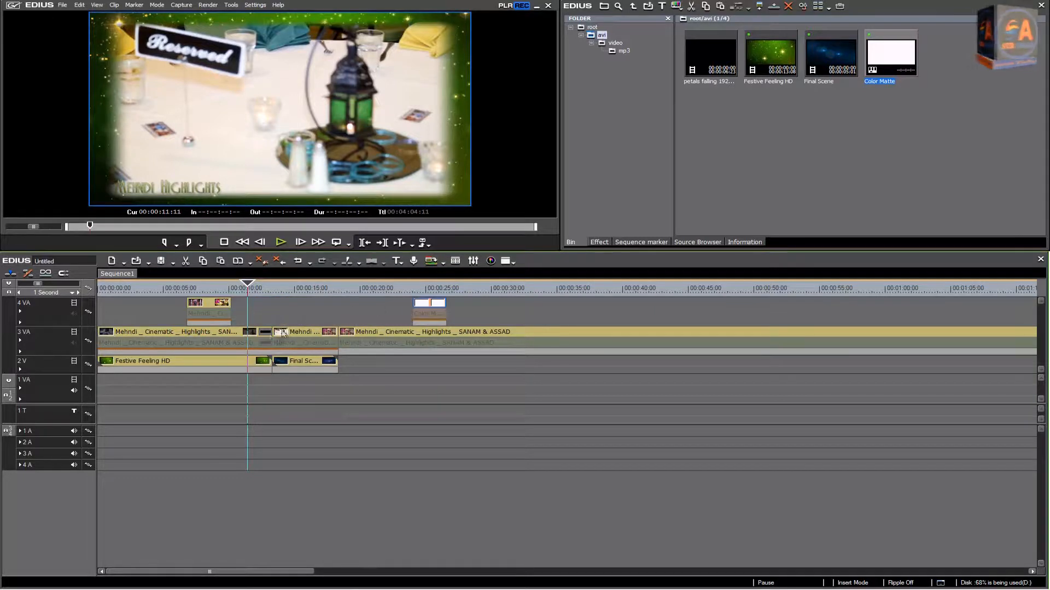
Step: Play the new 3 VA transition from 00:00:11:11 and bring the playhead back to 00:00:11:16
{"action": "left_click", "coordinate": [285, 247]}
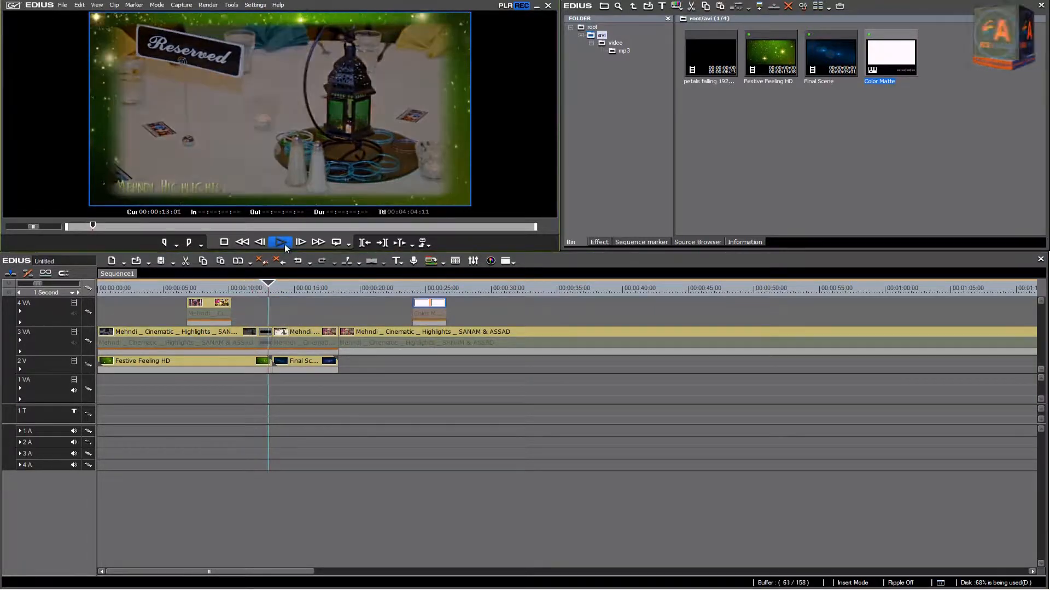
{"action": "left_click", "coordinate": [224, 243]}
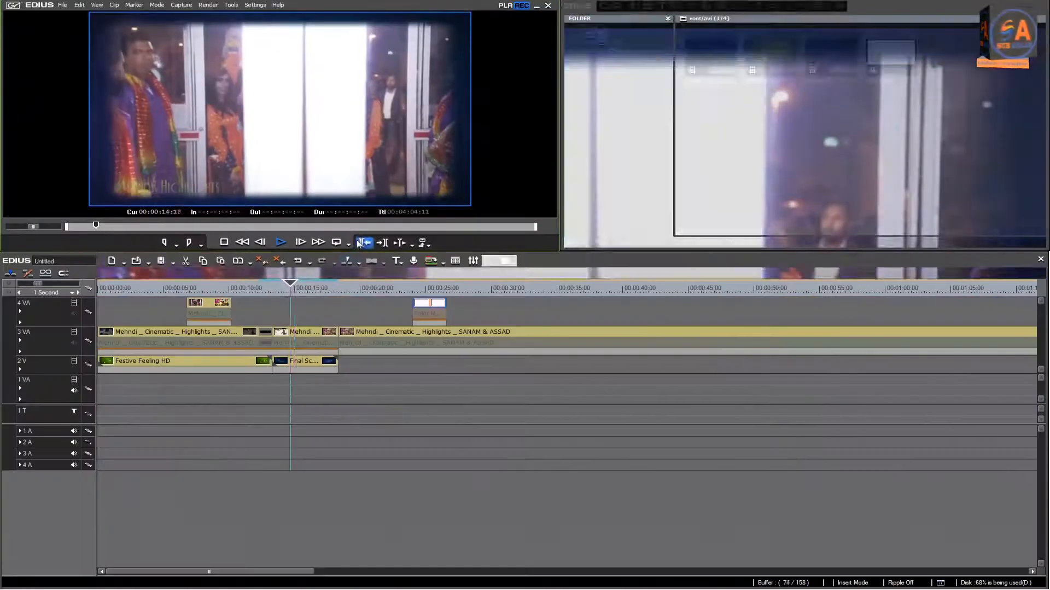
{"action": "left_click_drag", "start_coordinate": [257, 284], "coordinate": [253, 287]}
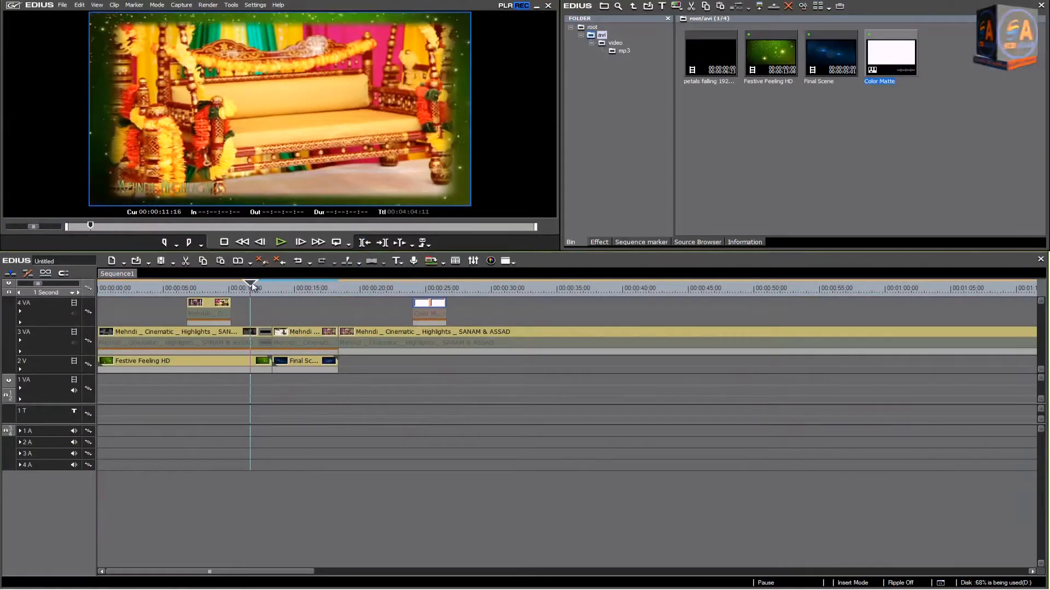